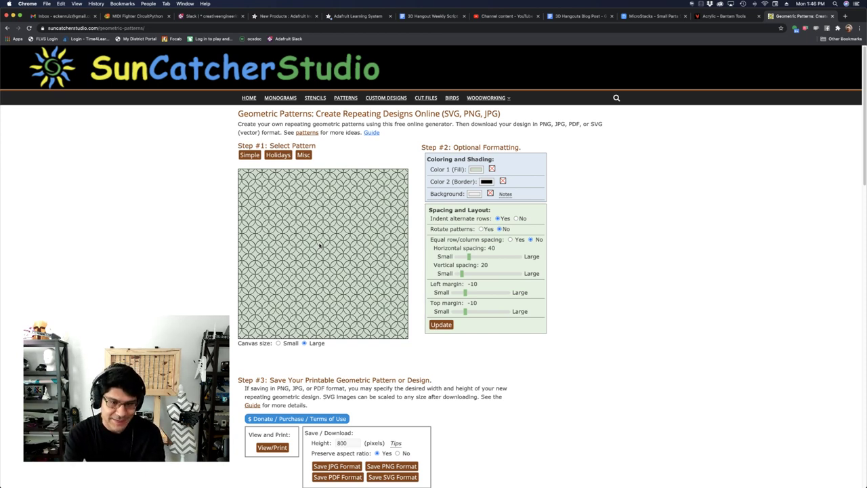
Switch to Fusion 360 and create a new component named acrylic in the untitled design
key(super+Tab)
key(super+Tab)
key(super+Tab)
key(super+Tab)
key(super+Tab)
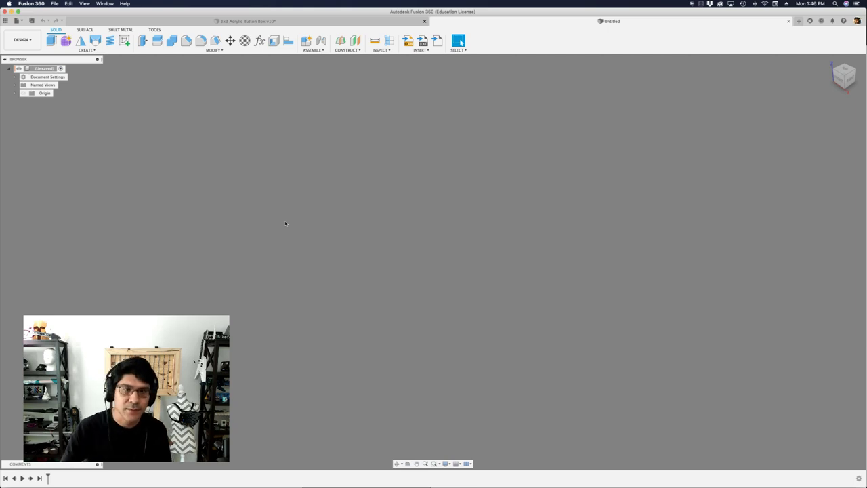
key(shift+n)
double_click(790, 140)
text(scr)
key(Return)
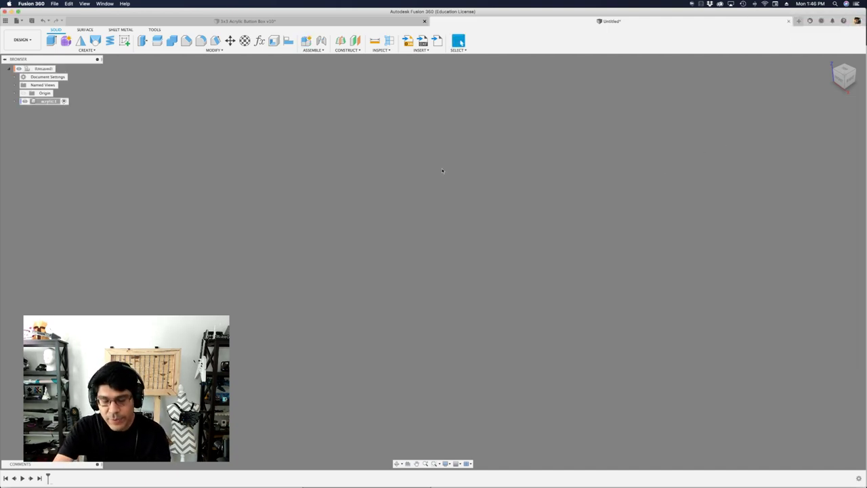
Add a user parameter named acrylicThickness in mm with the expression 3
key(p)
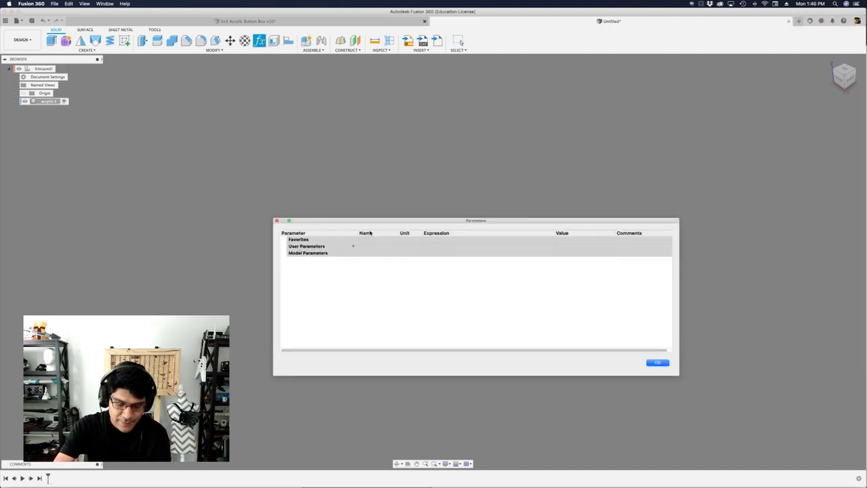
click(655, 363)
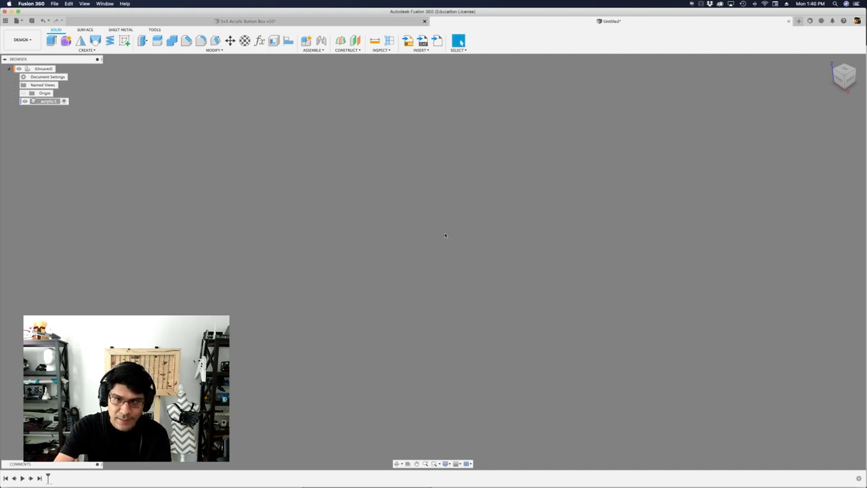
text(s)
text(param)
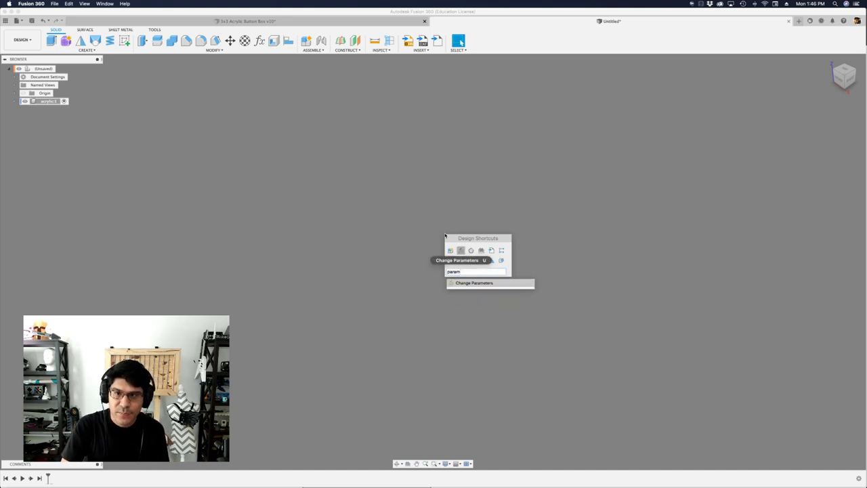
key(Return)
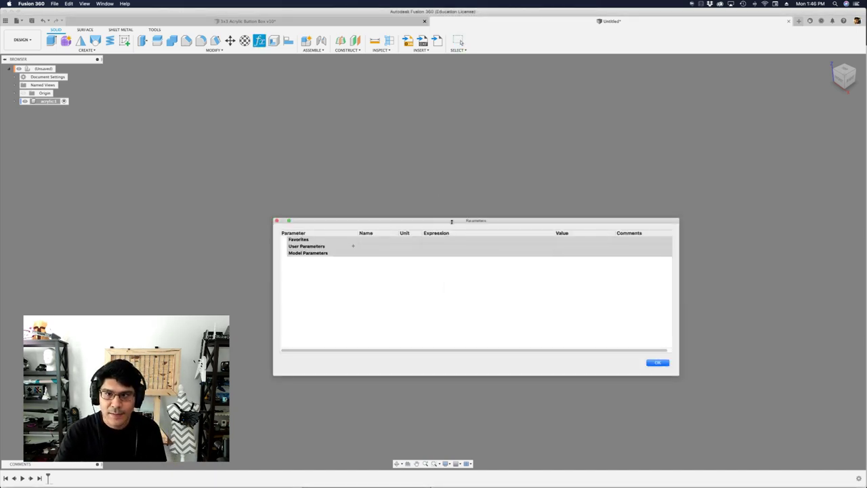
drag(451, 221, 409, 180)
click(308, 204)
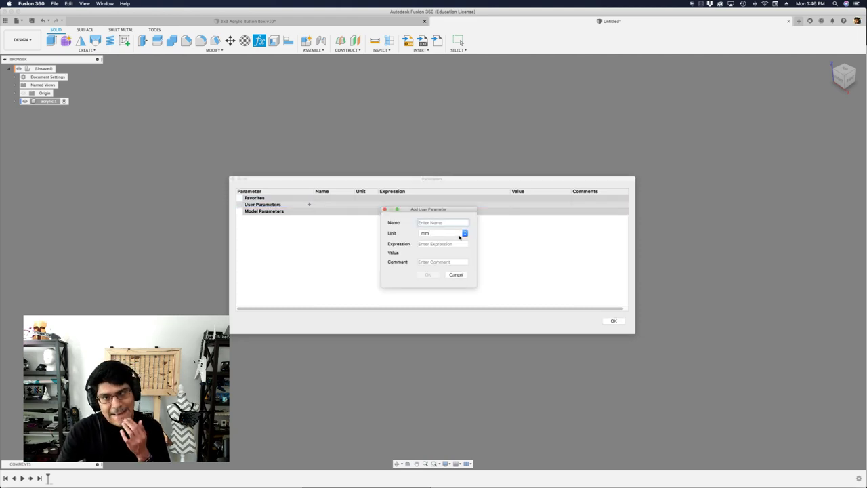
text(acrylic)
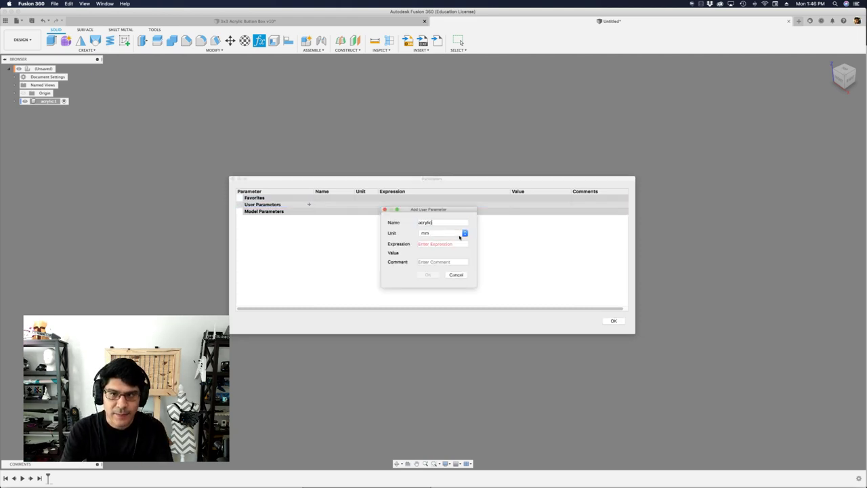
text(Thickness)
key(Tab)
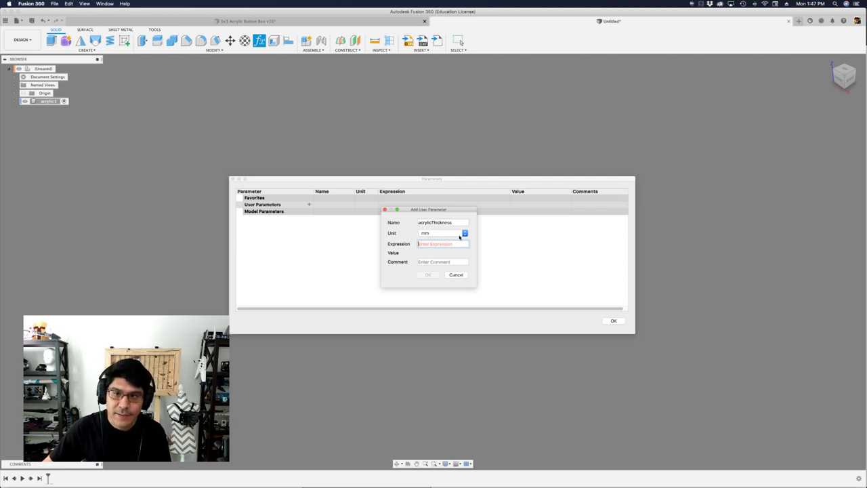
text(3)
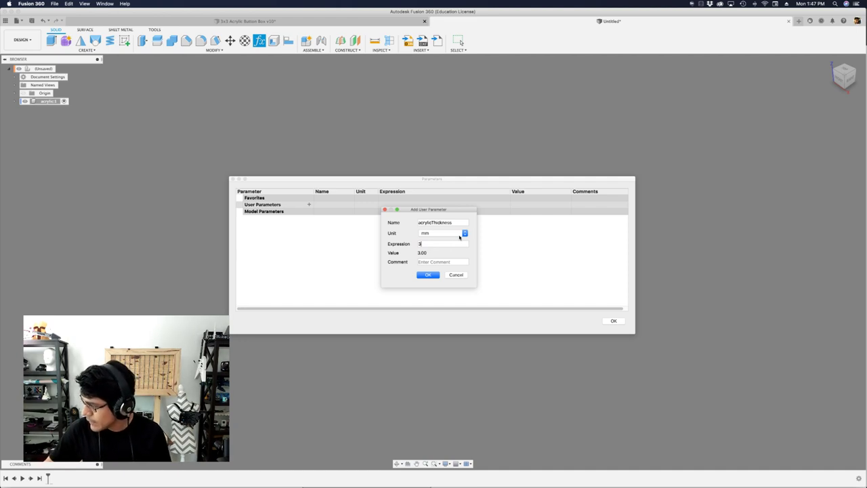
click(428, 275)
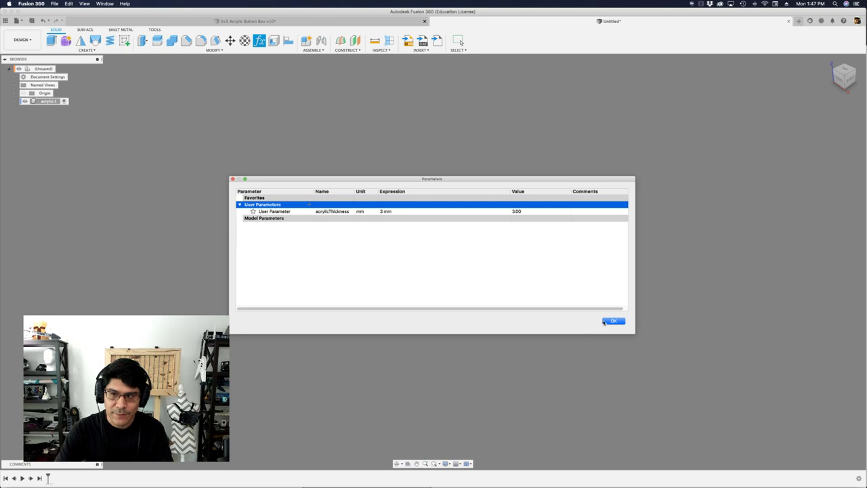
click(605, 322)
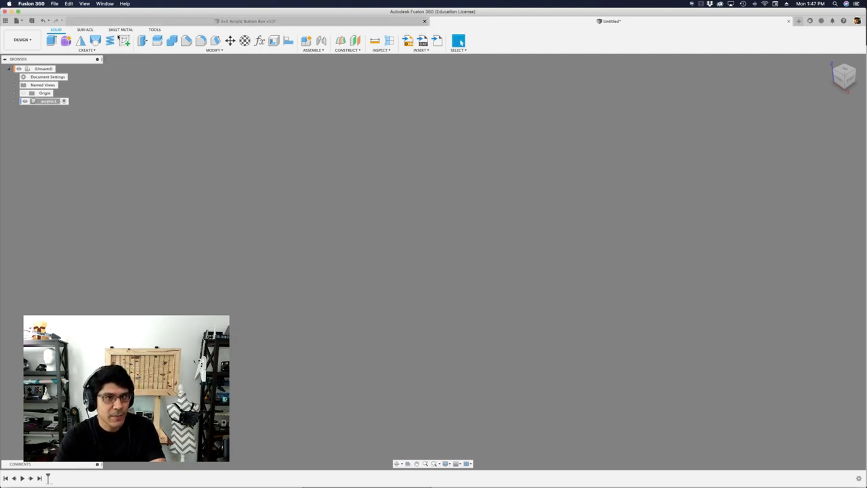
Start a sketch on the horizontal origin plane
click(123, 41)
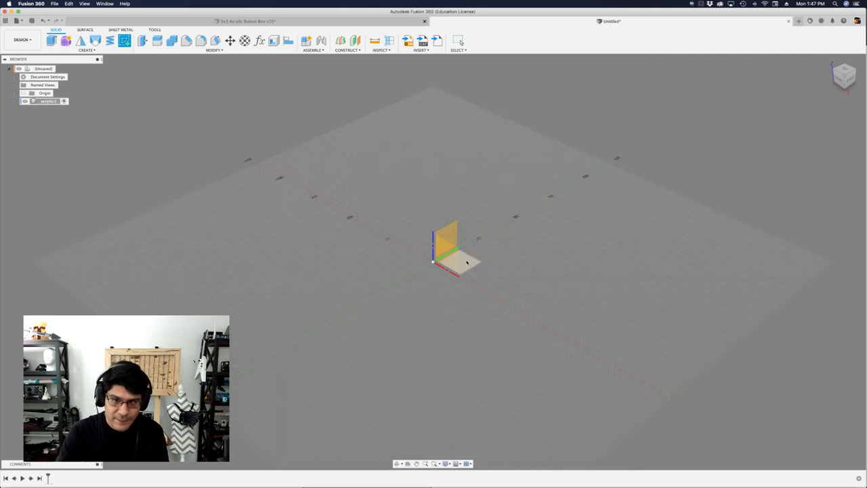
click(468, 262)
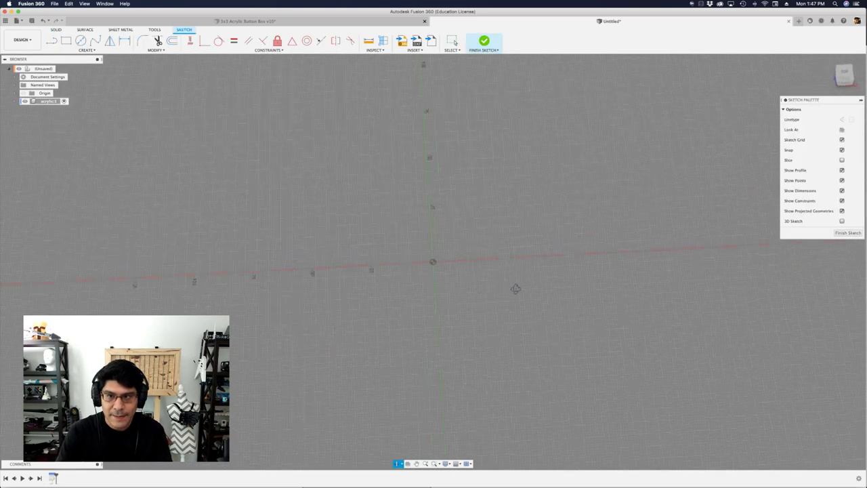
Switch to Bantam Tools and examine the origin location at the front-left corner of the stock
key(super+Tab)
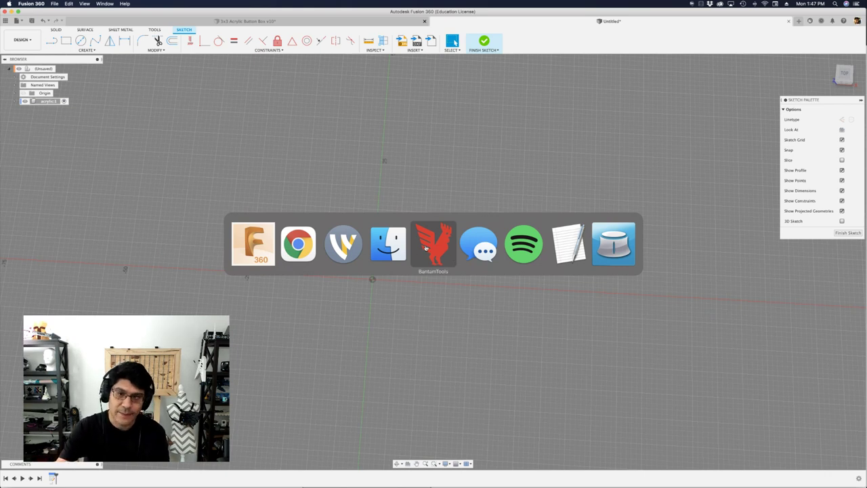
click(426, 248)
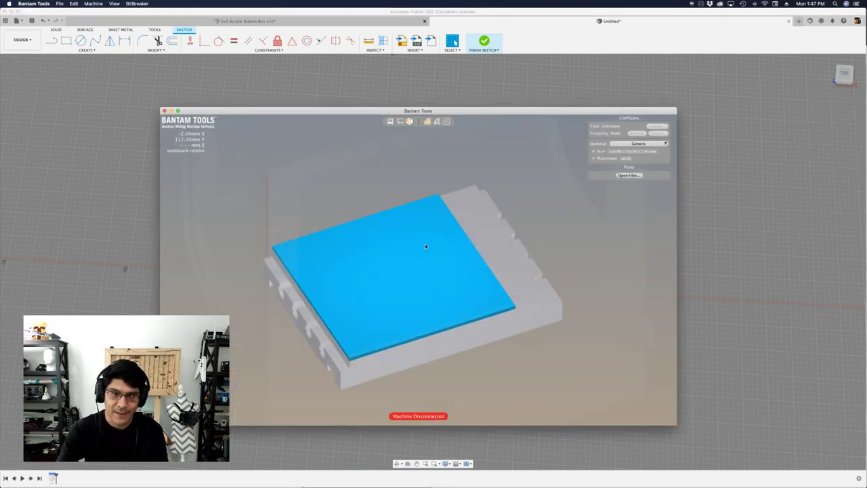
drag(422, 326, 327, 374)
scroll(327, 373, up, 10)
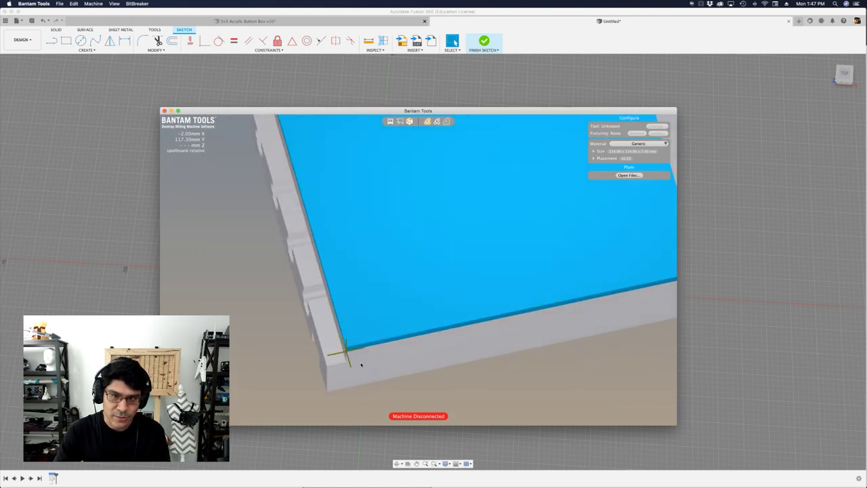
drag(361, 343, 341, 332)
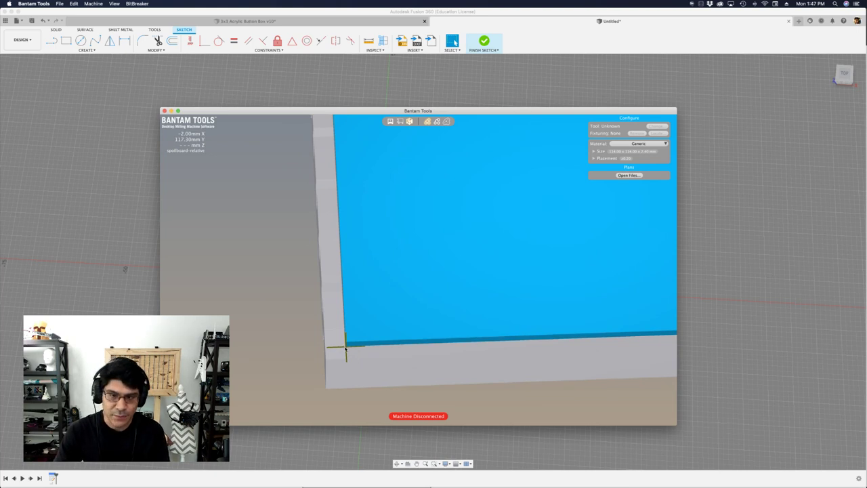
Back in Fusion 360, sketch a 100 mm by 100 mm rectangle with one corner at the origin
key(super+Tab)
key(r)
click(361, 283)
scroll(507, 226, up, 2)
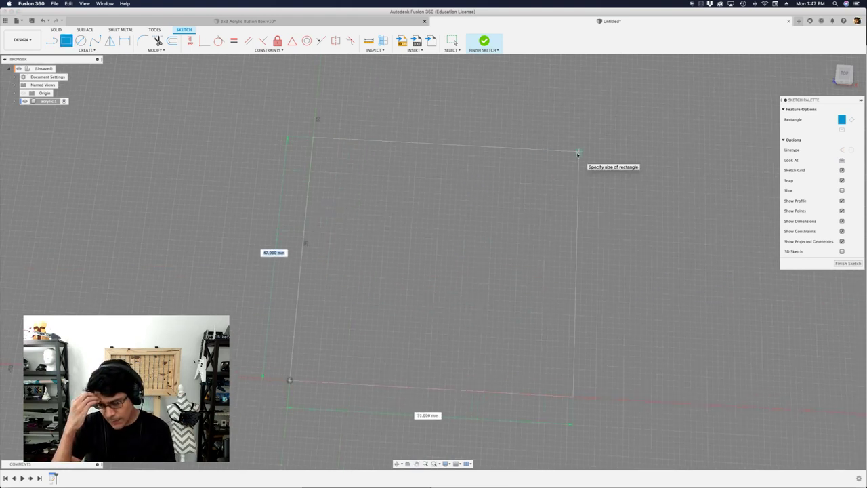
text(100)
key(Tab)
text(100)
key(Return)
scroll(376, 293, down, 5)
middle_drag(376, 292, 384, 253)
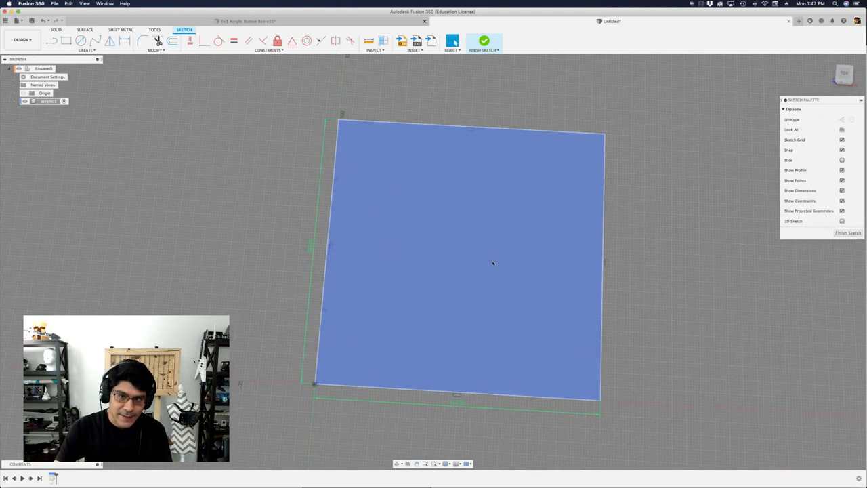
Extrude the square profile upward as a new body, using acrylicThickness as the distance
key(e)
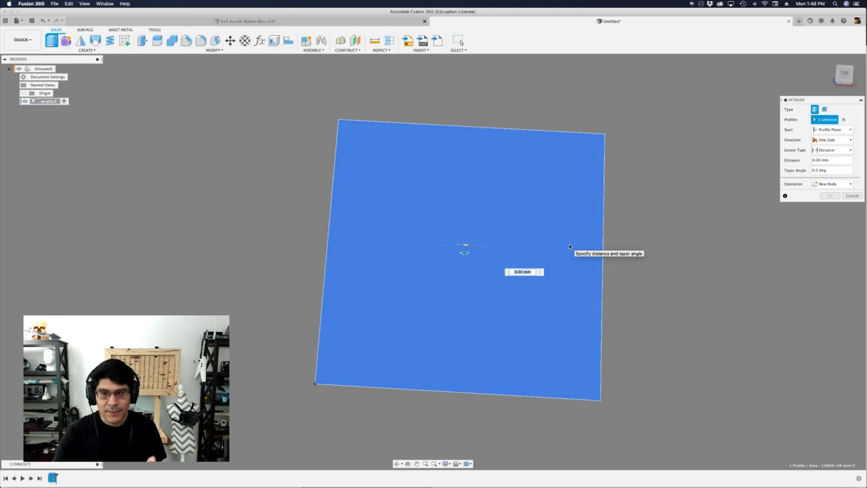
shift+middle_drag(655, 254, 667, 230)
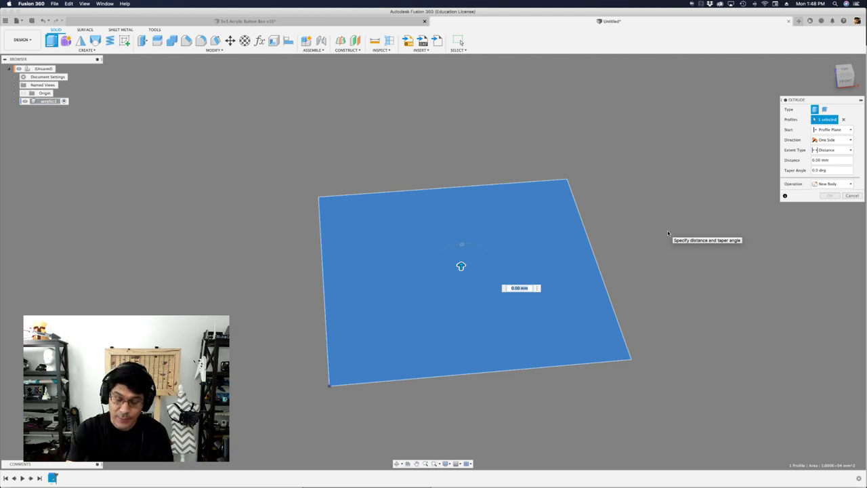
text(acrylicThickness)
key(Return)
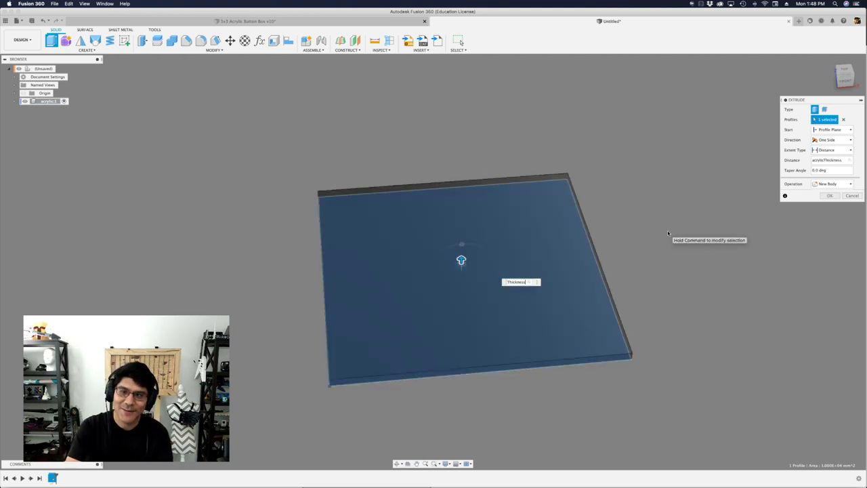
shift+middle_drag(667, 230, 667, 231)
shift+scroll(667, 232, down, 5)
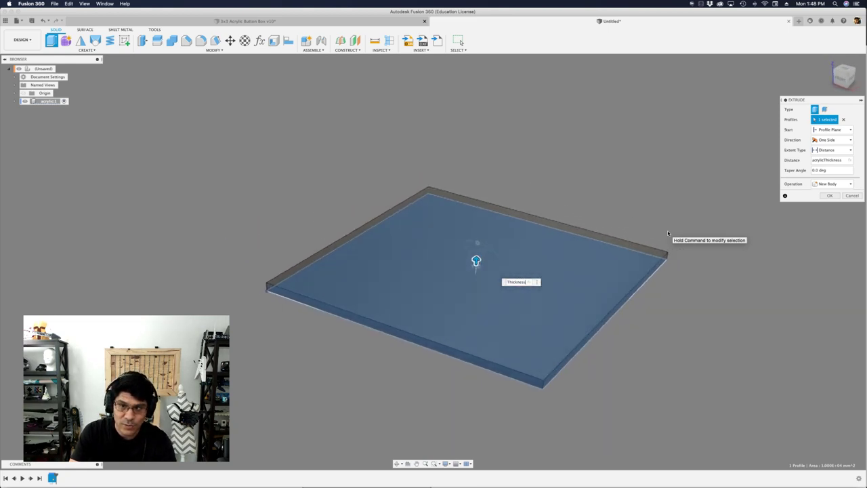
key(Return)
shift+scroll(667, 233, down, 5)
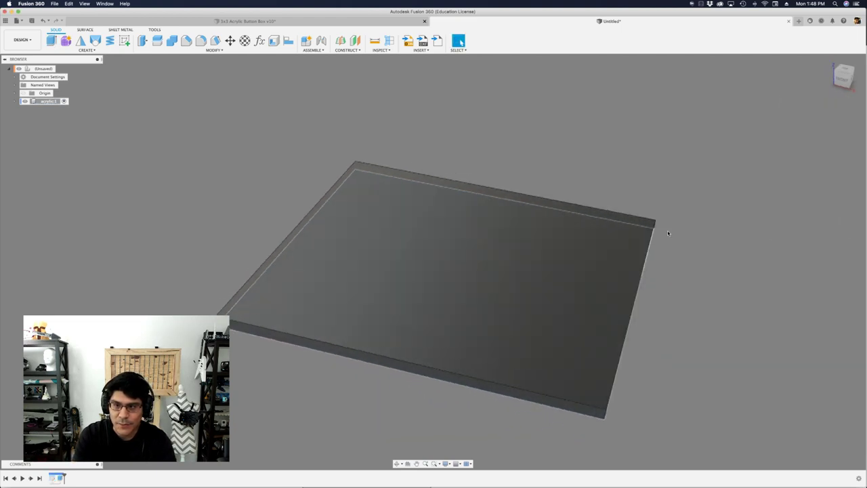
shift+scroll(667, 233, down, 5)
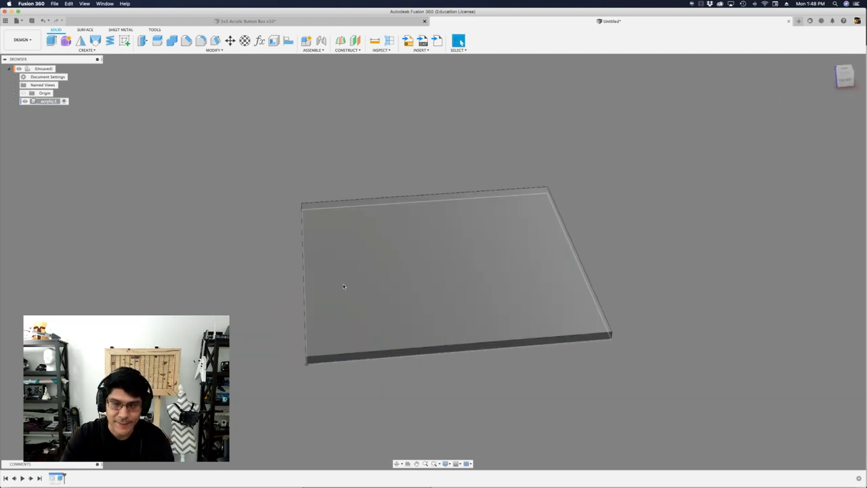
shift+scroll(179, 197, down, 5)
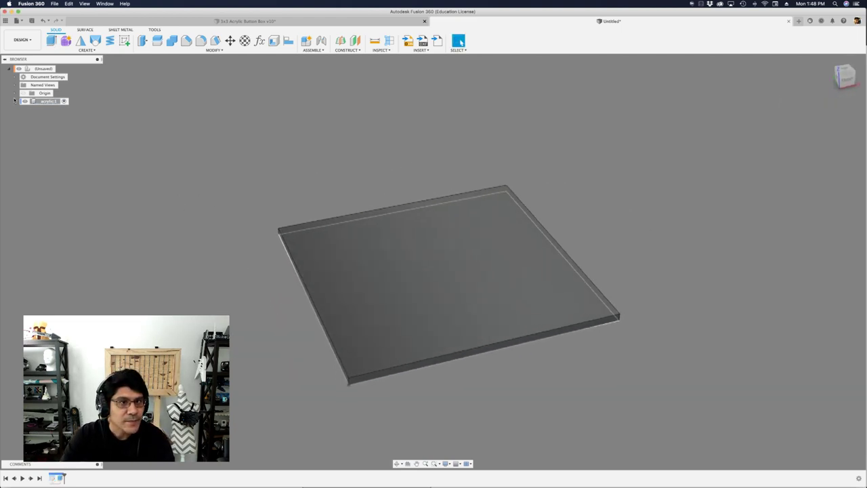
Rename the sketch inside the acrylic component to profile acrylic
click(17, 101)
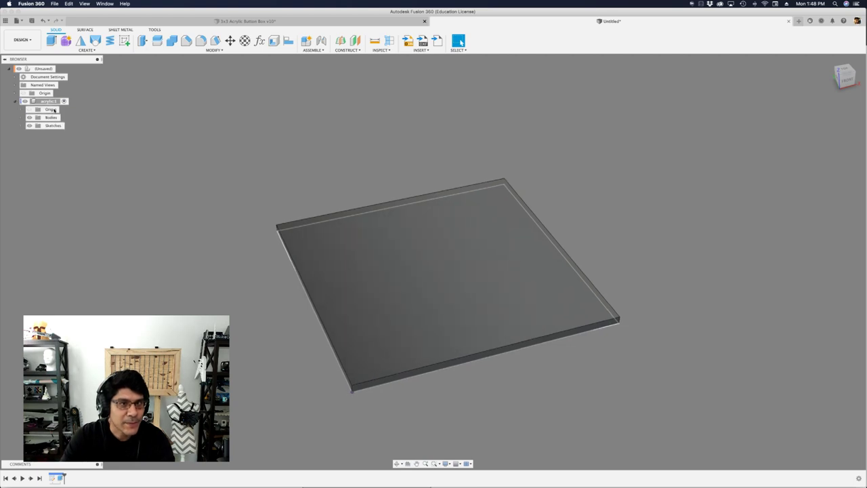
click(21, 126)
double_click(58, 134)
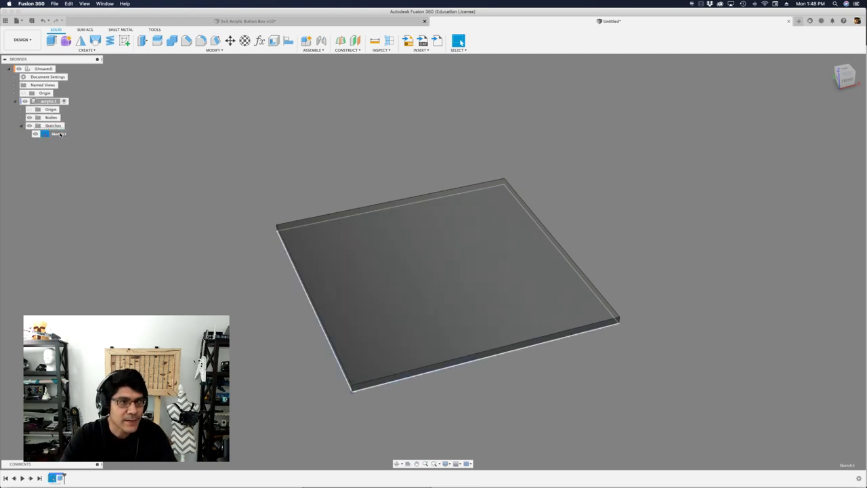
text(profile acrylic)
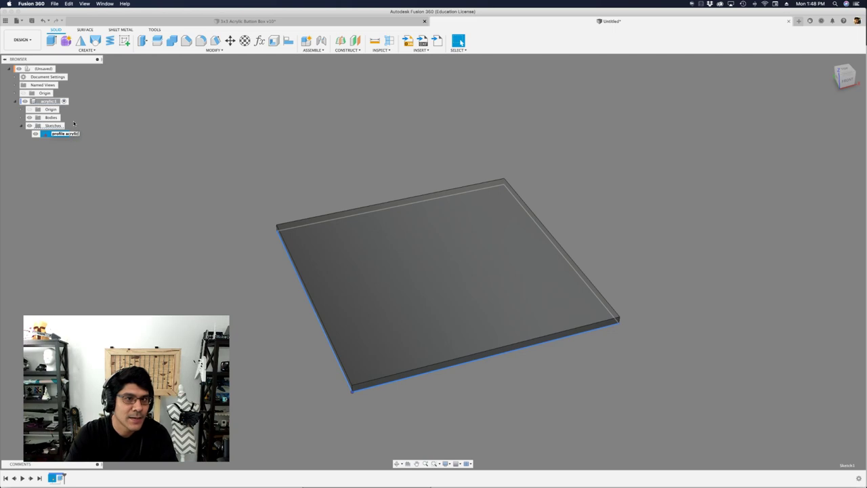
key(Return)
click(231, 152)
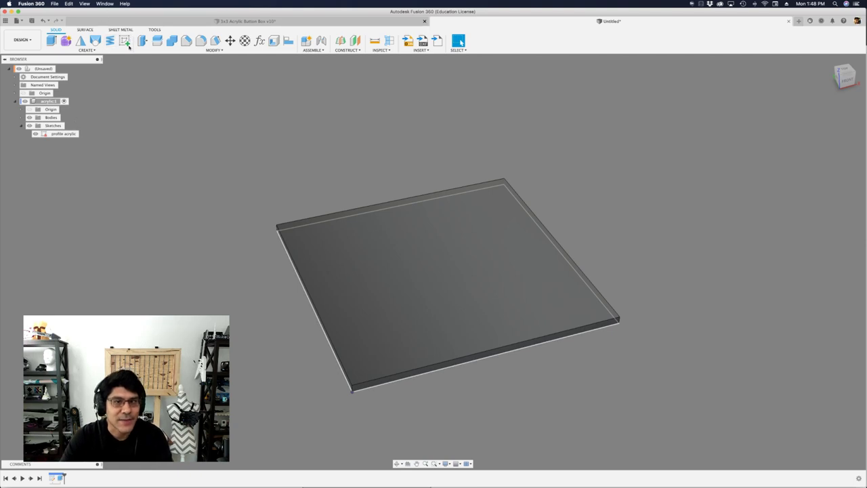
Hide the profile acrylic sketch and start a new sketch on the plate's top face
shift+middle_drag(108, 165, 35, 132)
click(34, 133)
scroll(377, 304, up, 2)
mouse_move(377, 271)
shift+middle_down()
mouse_move(377, 304)
mouse_move(400, 265)
mouse_move(427, 258)
mouse_move(428, 265)
mouse_move(387, 261)
mouse_move(371, 190)
shift+middle_up()
click(369, 240)
shift+middle_drag(364, 219, 342, 201)
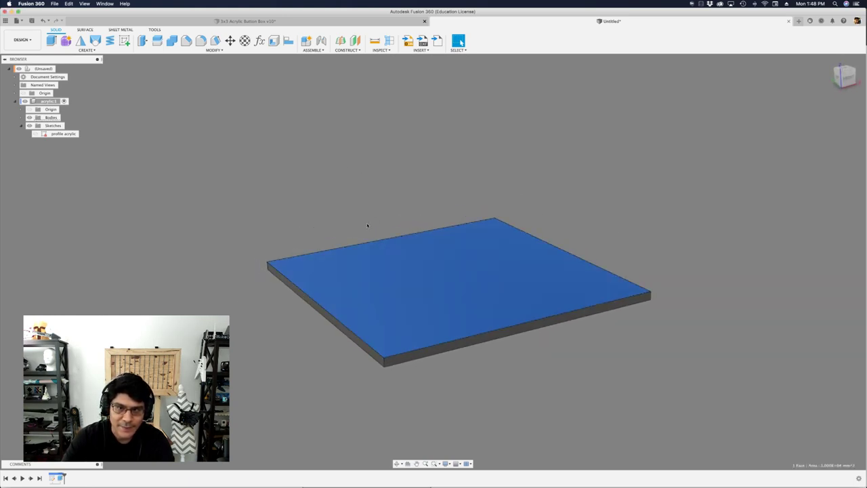
click(124, 40)
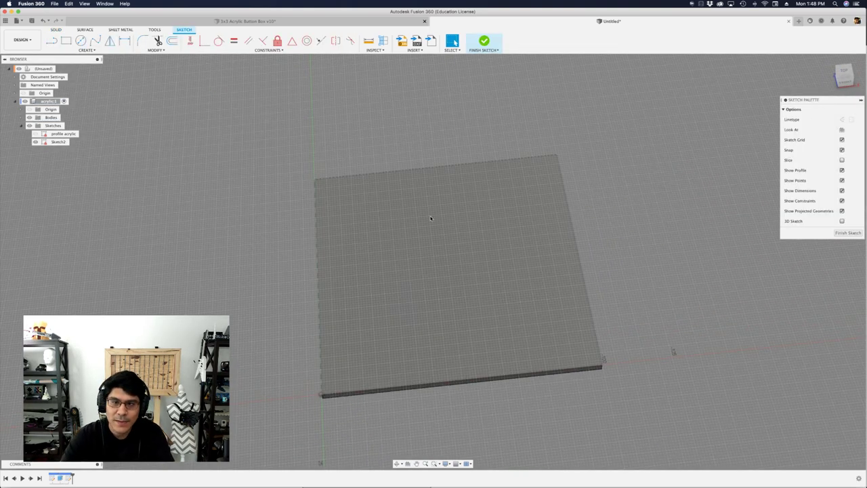
Check the SunCatcherStudio geometric pattern page in Chrome and return to Fusion 360
key(super+Tab)
key(super+Tab)
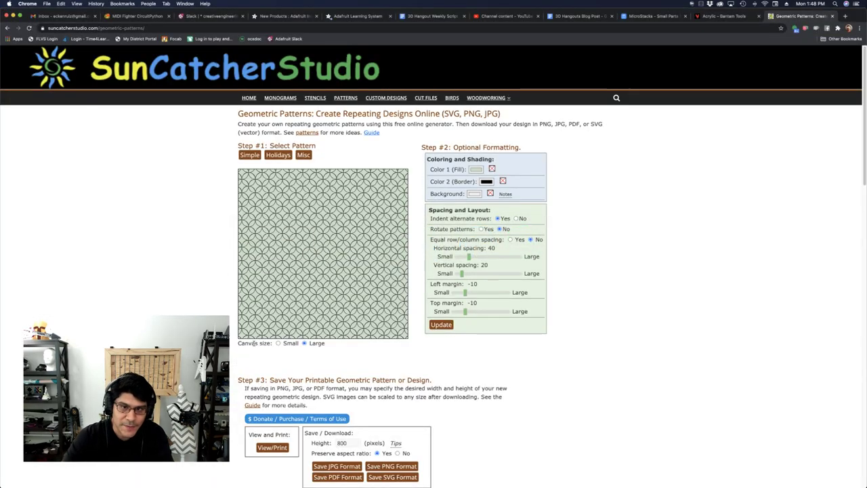
key(super+Tab)
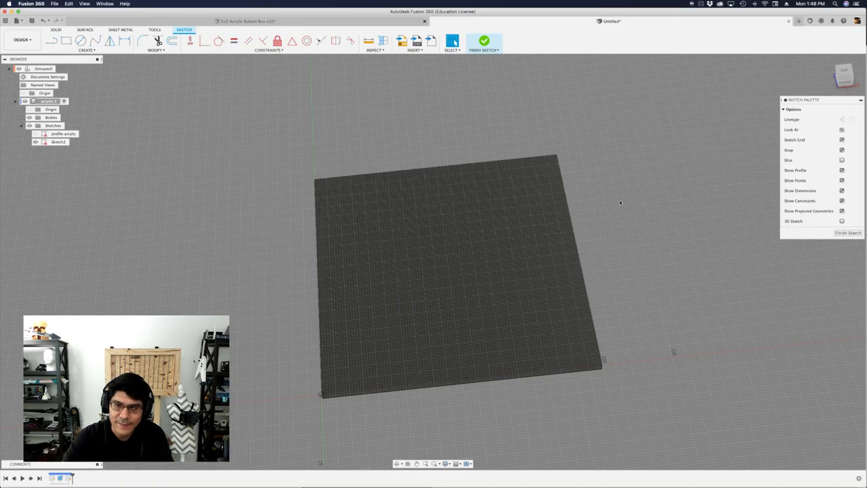
Sketch a 10 mm diameter circle near the plate's lower-left corner, with its centre about 10 mm from both edges
scroll(350, 388, up, 5)
key(c)
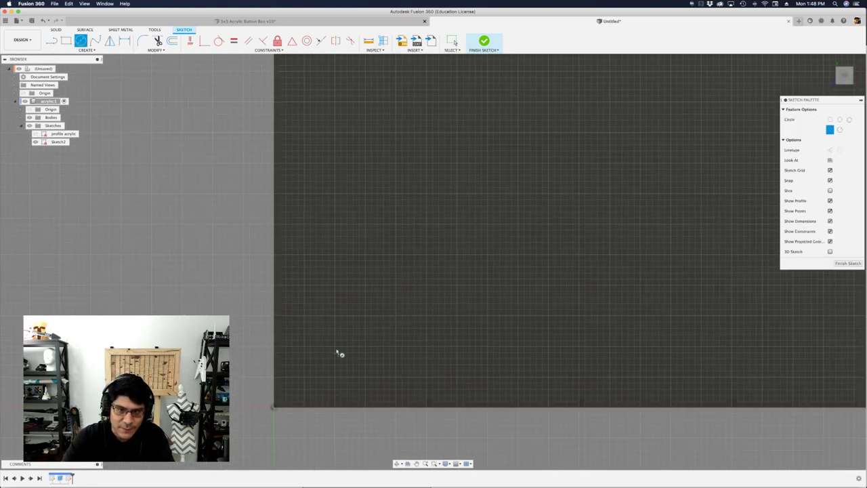
click(335, 347)
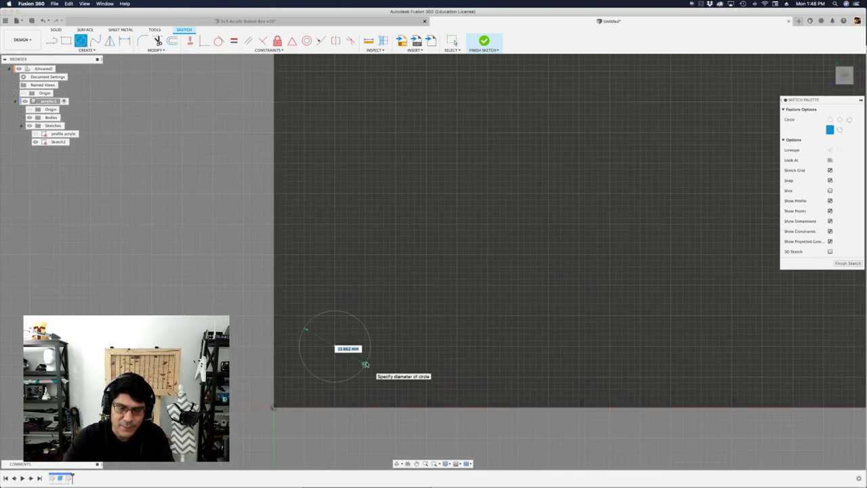
text(10)
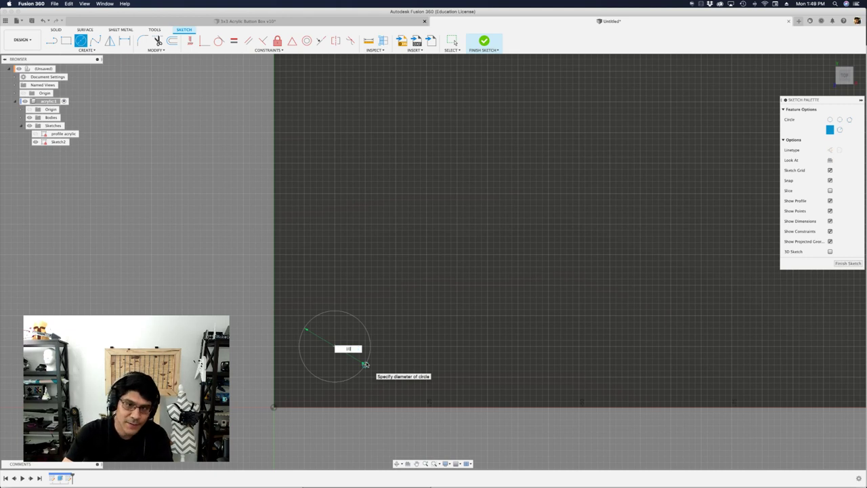
key(Return)
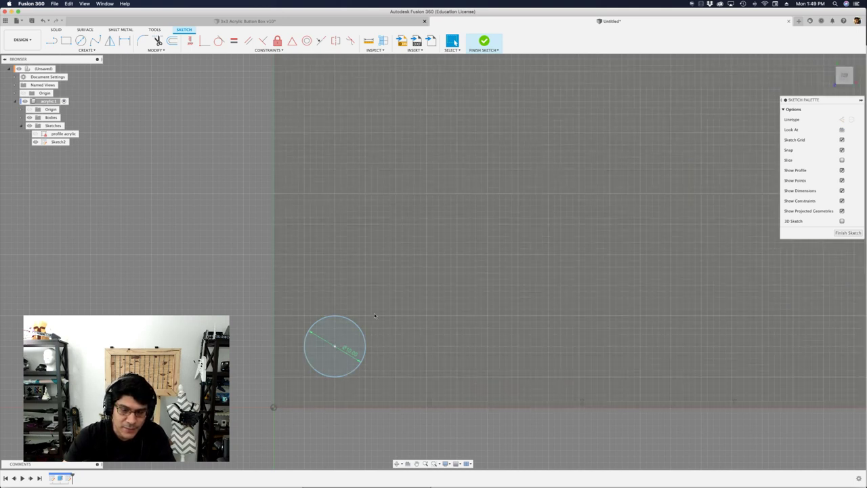
Sketch a second 10 mm diameter circle above and to the right of the first, overlapping it
key(c)
click(366, 315)
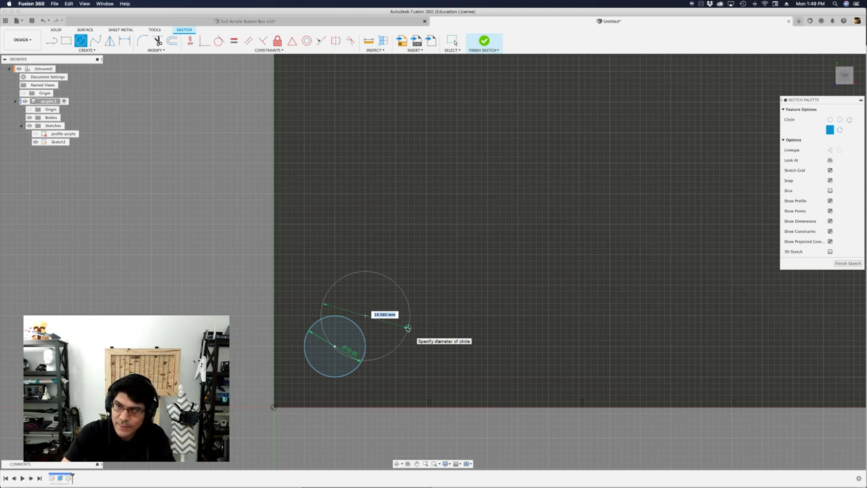
text(10)
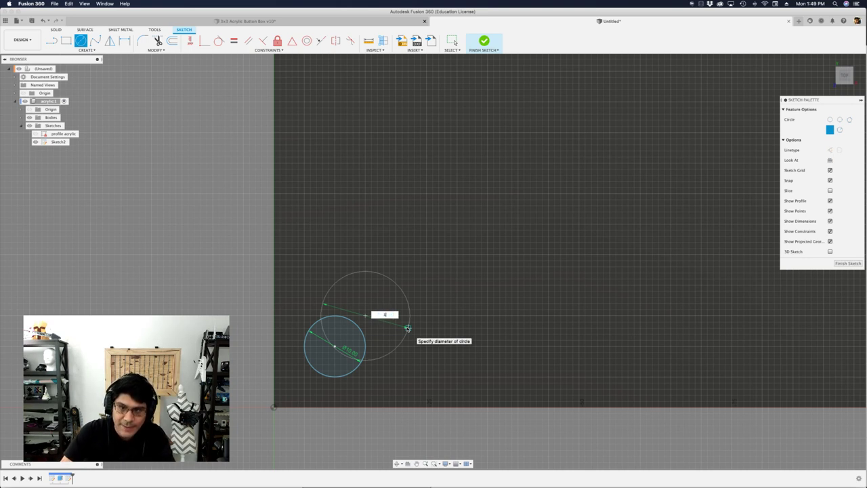
key(Return)
key(Escape)
Add a horizontal dimension between the first circle's centre and the plate's lower-left corner point
scroll(416, 329, down, 3)
scroll(416, 328, up, 3)
scroll(385, 331, down, 2)
middle_drag(444, 325, 510, 288)
scroll(418, 322, up, 3)
drag(402, 331, 412, 297)
click(411, 298)
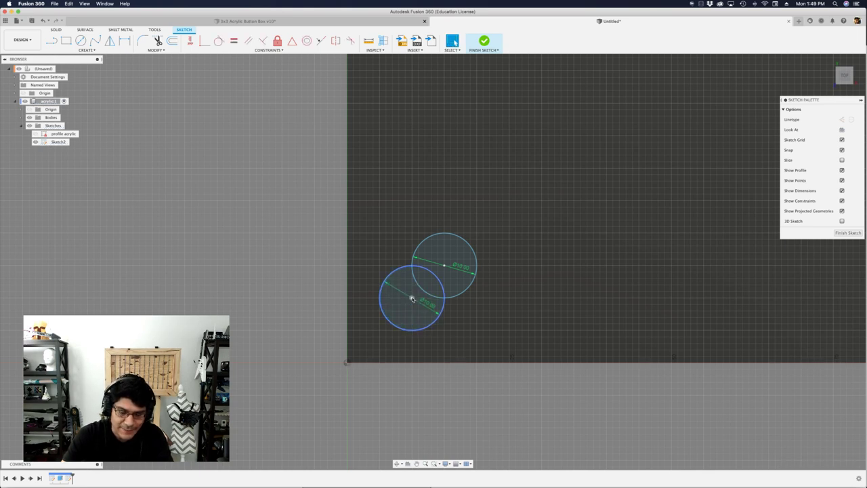
key(d)
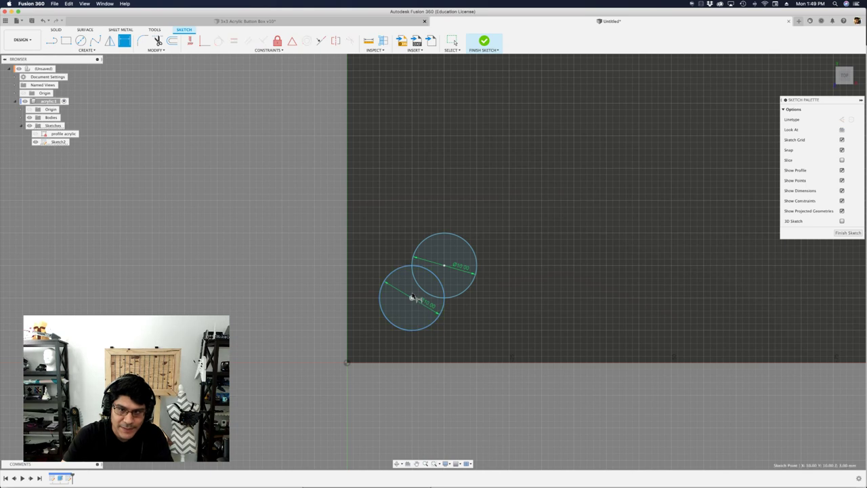
click(412, 298)
click(347, 362)
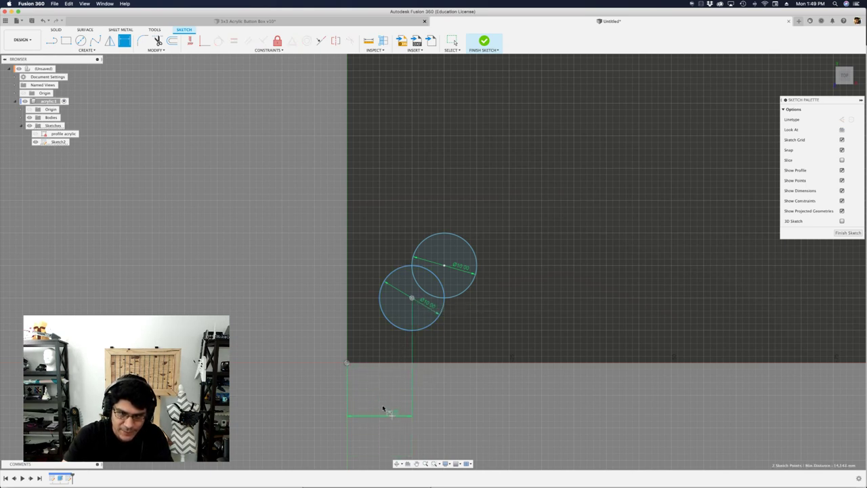
click(389, 405)
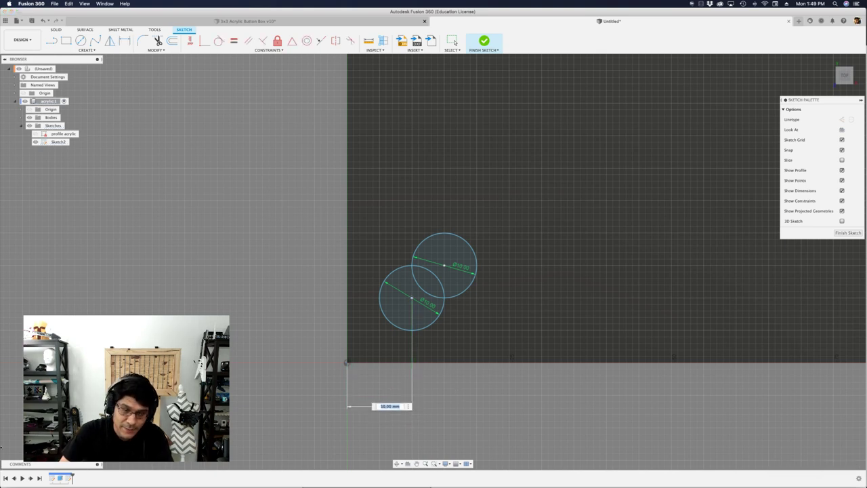
key(Return)
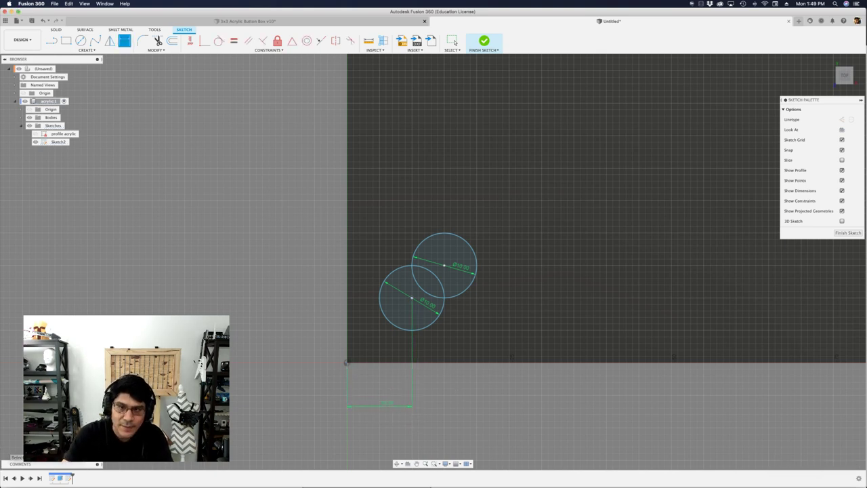
Add a vertical dimension between the first circle's centre and the plate's lower-left corner point
key(Escape)
click(411, 297)
click(344, 363)
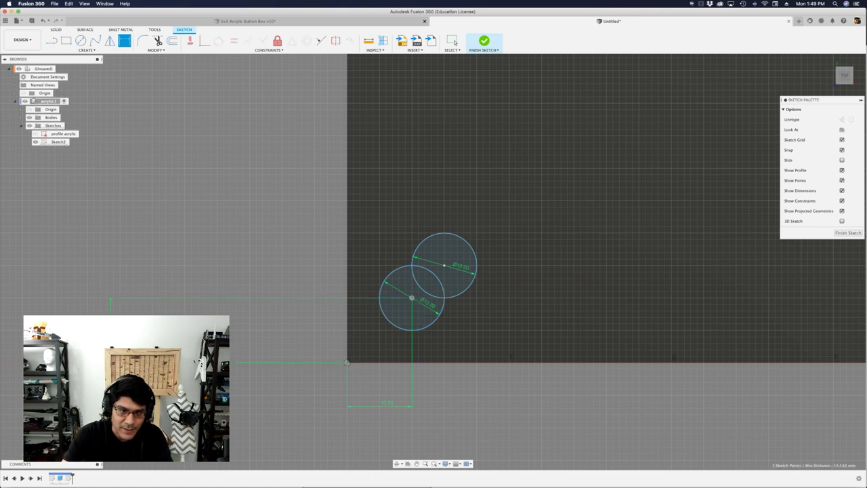
key(Escape)
key(Return)
key(Escape)
Shift the second circle slightly and set the vertical distance between the two circle centres to 5 mm
scroll(458, 275, up, 2)
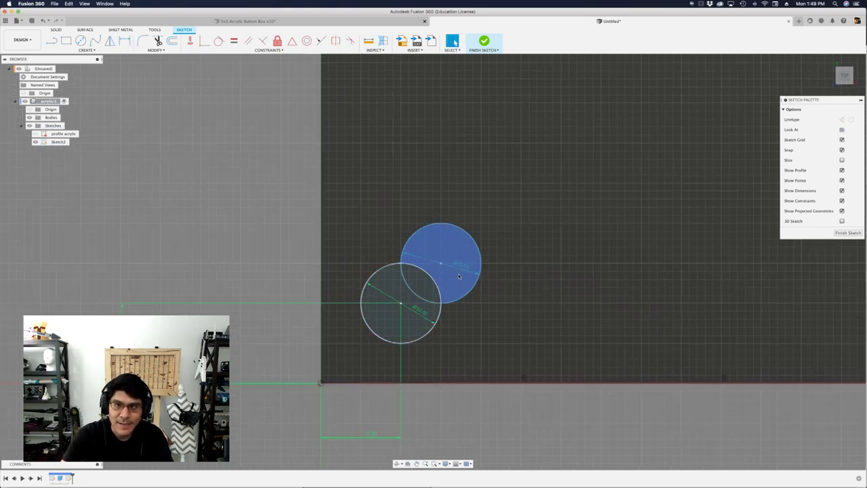
scroll(458, 274, up, 1)
drag(440, 262, 448, 244)
key(d)
click(395, 306)
click(448, 244)
click(518, 281)
text(5)
key(Return)
Set the horizontal distance between the two circle centres to 5 mm
click(394, 307)
click(447, 261)
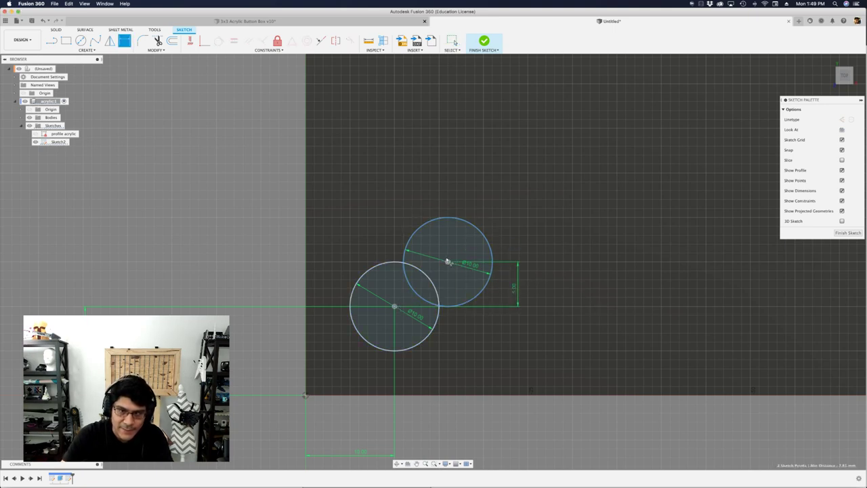
click(422, 146)
text(5)
key(Return)
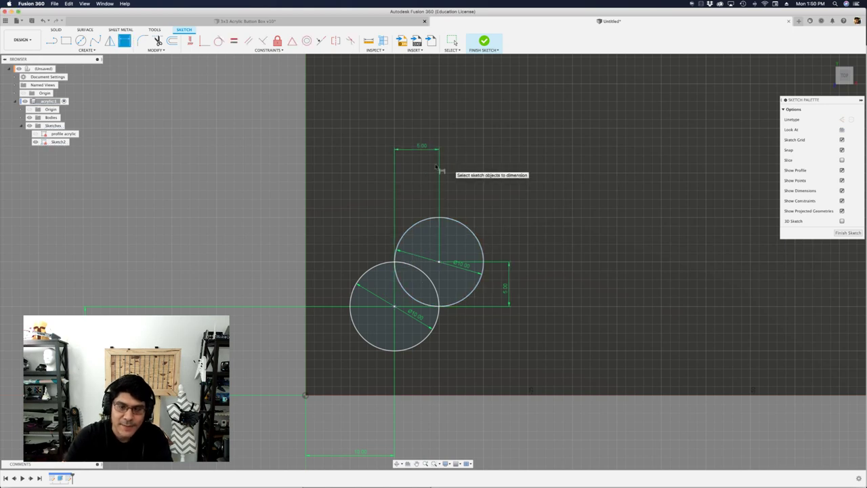
scroll(390, 217, down, 3)
key(Escape)
scroll(411, 260, up, 4)
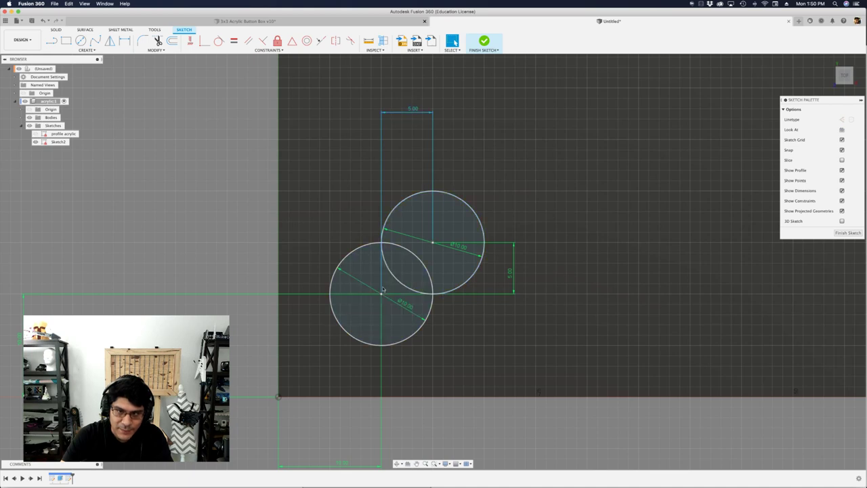
Compare the two overlapping circles with the SunCatcherStudio pattern preview in Chrome and return to Fusion 360
scroll(397, 334, down, 3)
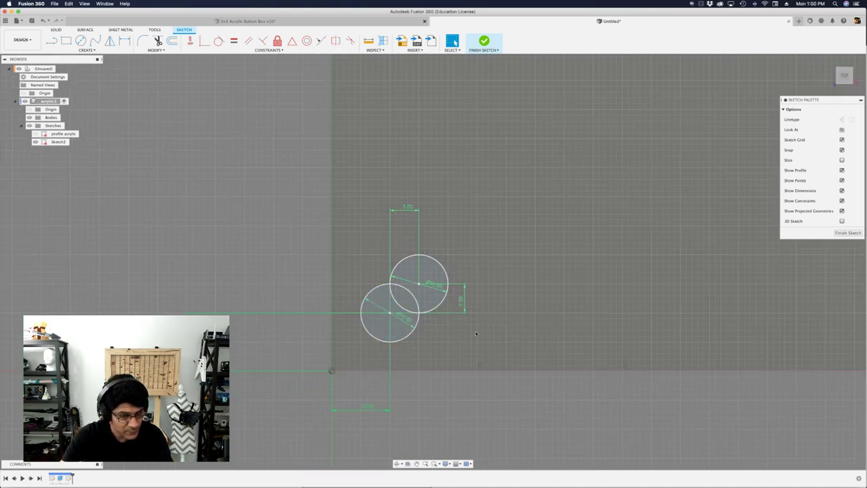
middle_drag(511, 339, 400, 319)
key(super+Tab)
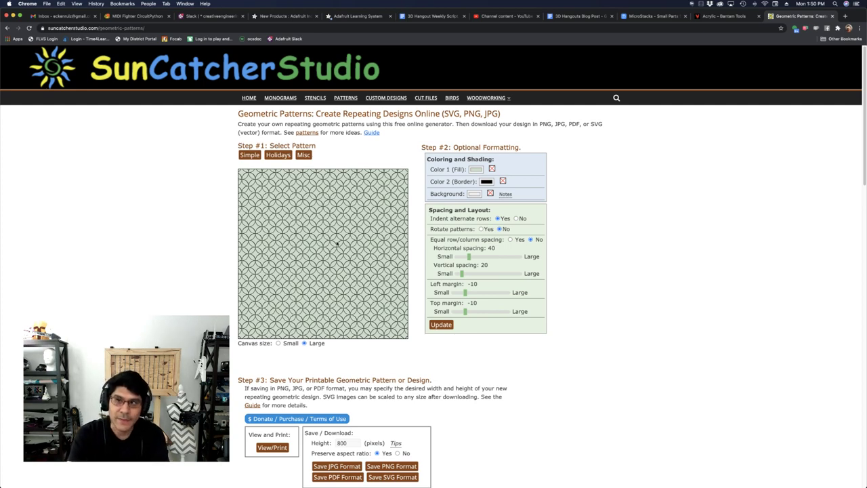
key(super+Tab)
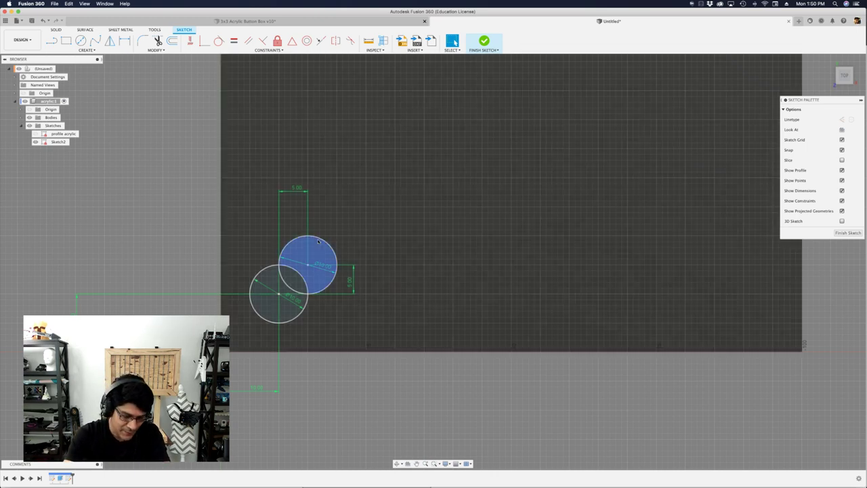
Start a sketch Rectangular Pattern with both circles as the objects
scroll(206, 278, up, 2)
scroll(232, 264, down, 2)
middle_drag(219, 232, 258, 258)
key(Escape)
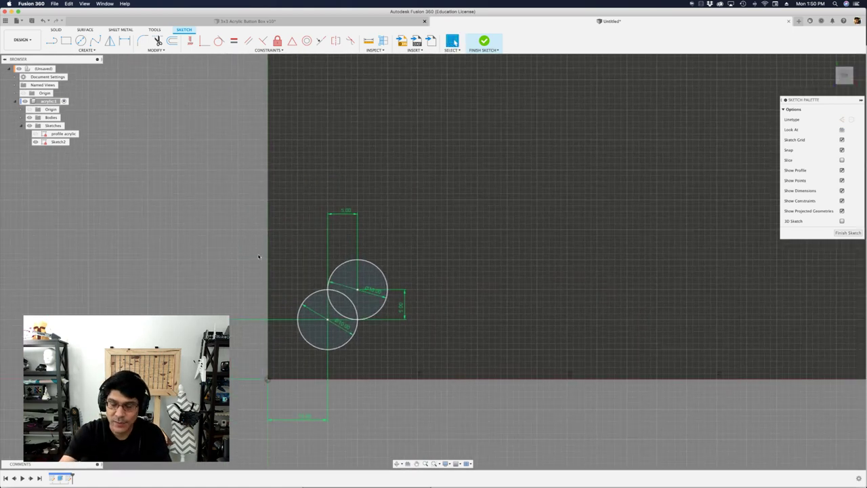
scroll(401, 292, down, 3)
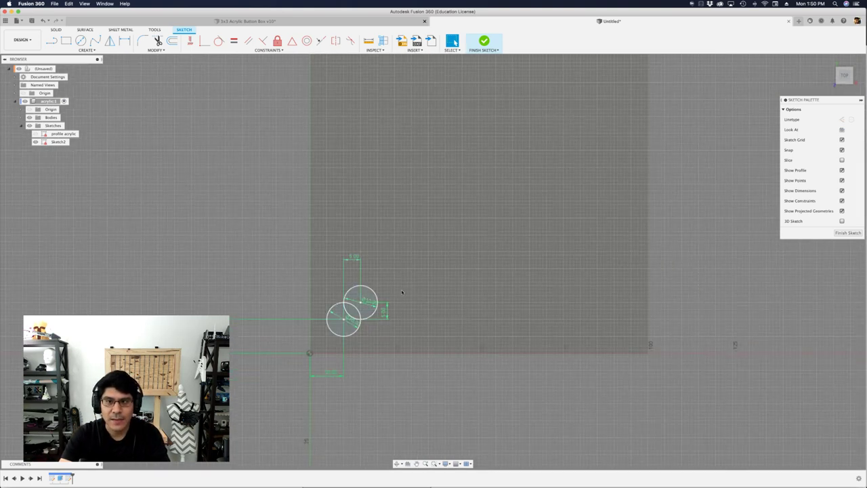
scroll(402, 292, up, 2)
text(s)
text(rect)
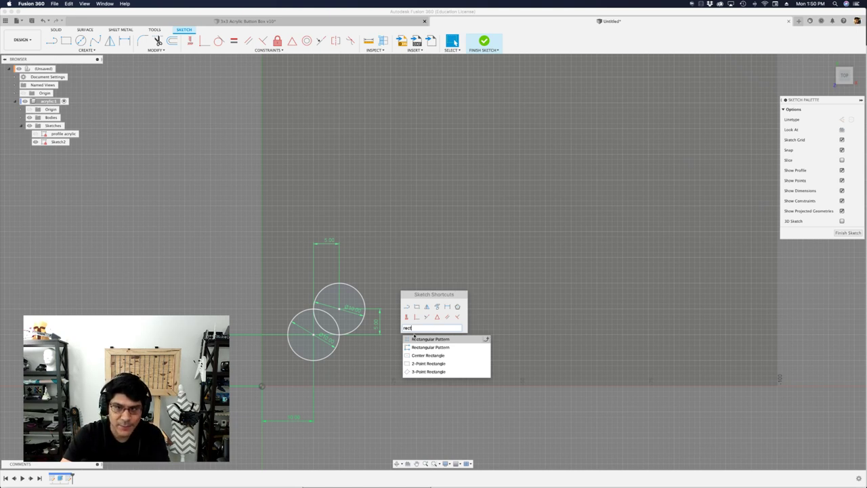
click(408, 339)
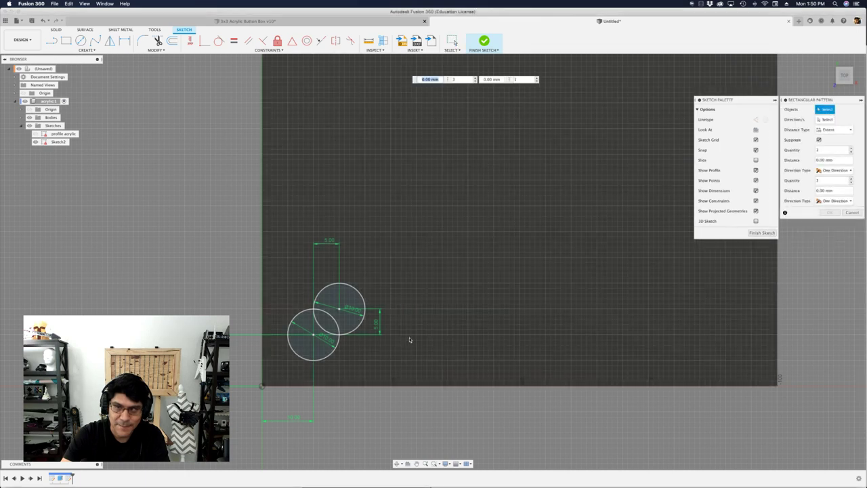
click(323, 287)
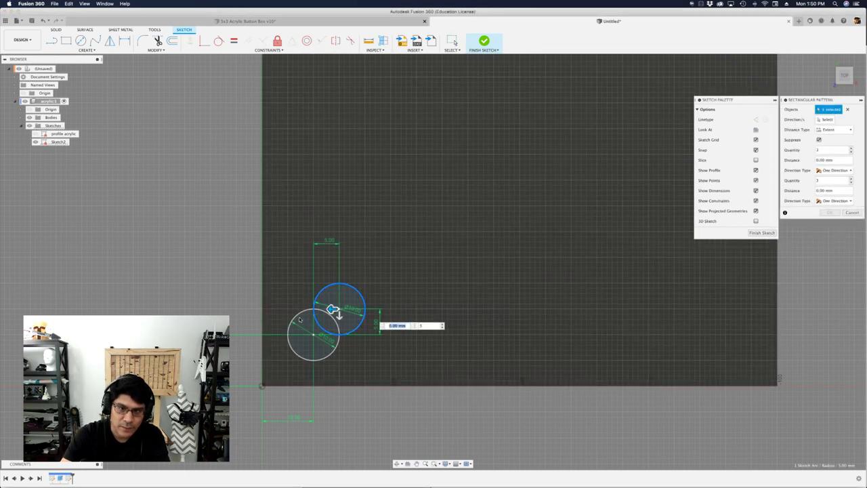
click(306, 320)
scroll(321, 324, up, 2)
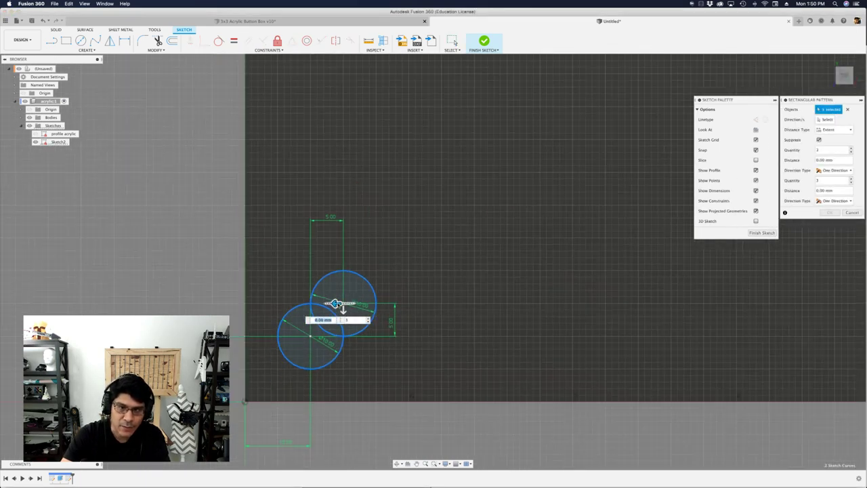
Pull the pattern horizontally to a -20 mm extent with three instances and switch the distance type to Spacing
drag(343, 309, 470, 349)
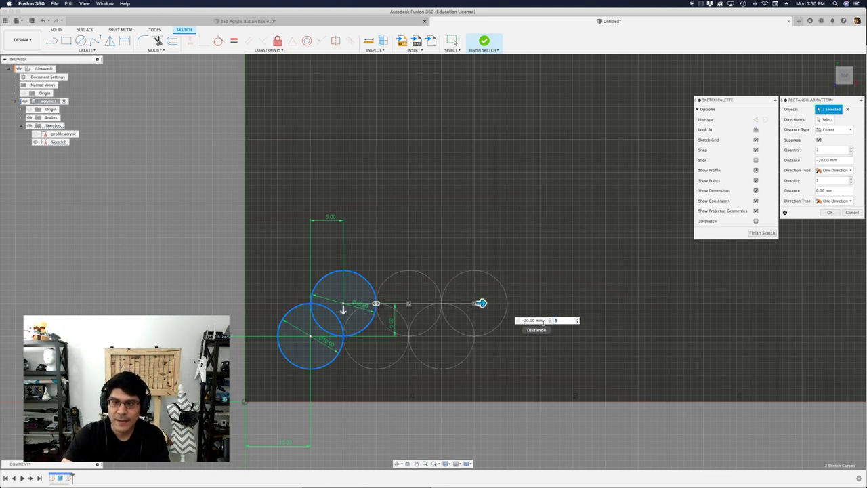
click(822, 130)
click(824, 149)
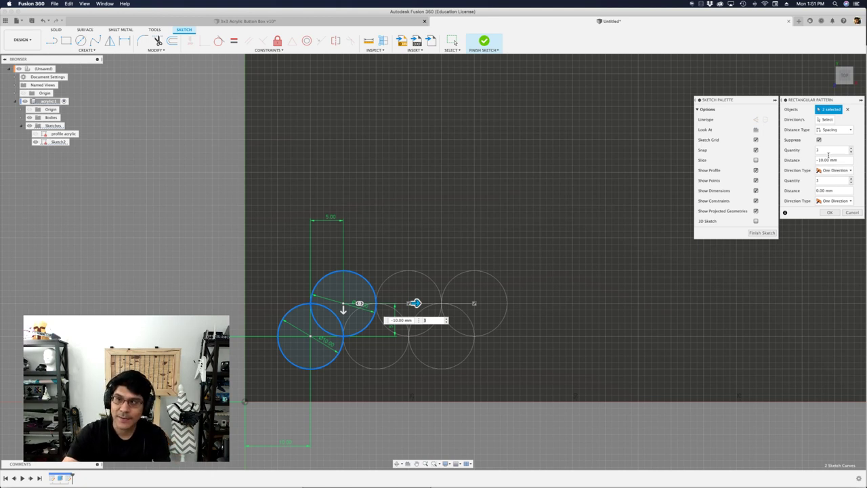
scroll(327, 351, down, 2)
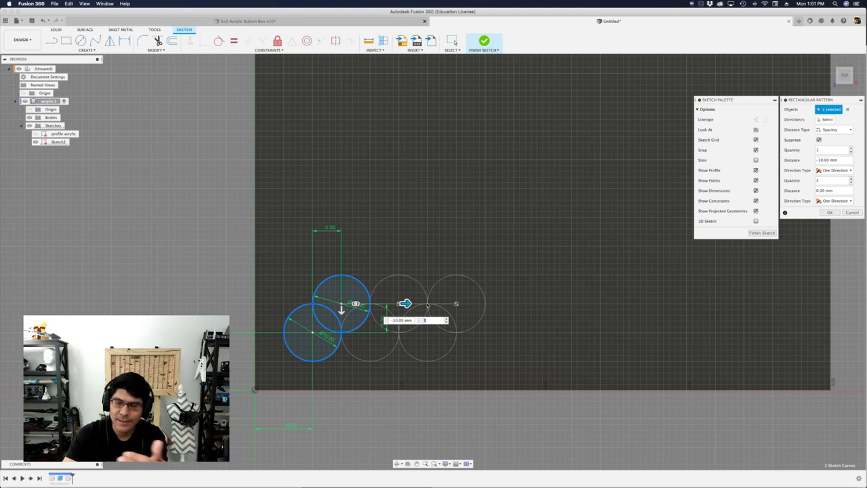
click(407, 304)
mouse_move(406, 303)
mouse_down()
mouse_move(167, 303)
mouse_move(179, 312)
mouse_move(480, 317)
mouse_move(404, 319)
mouse_up()
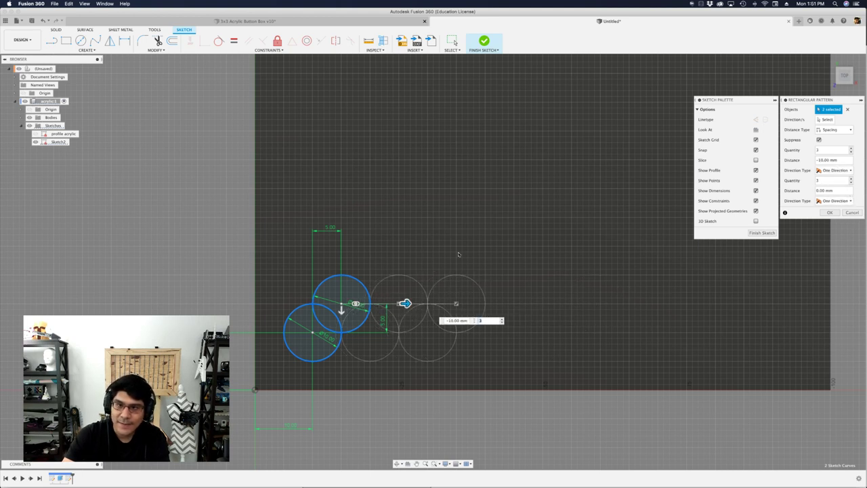
Extend the circle pattern upward with -10 mm spacing, and cancel the Rectangular Pattern
drag(341, 313, 352, 253)
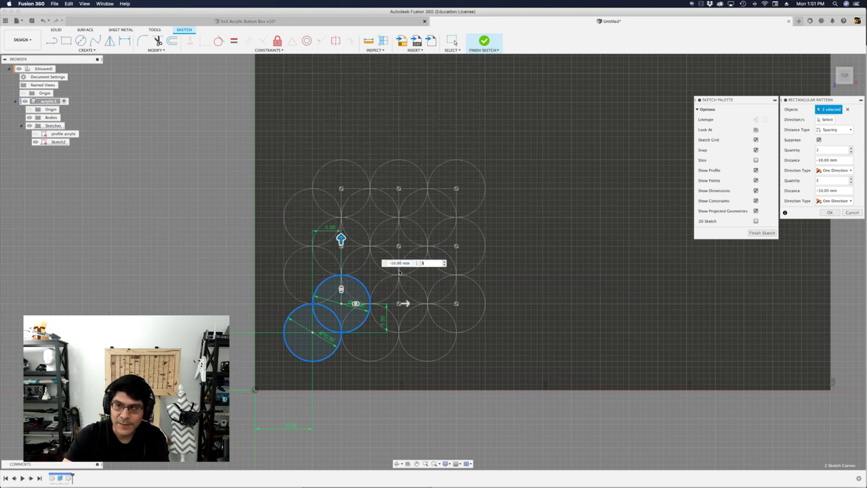
scroll(491, 277, down, 2)
scroll(540, 272, up, 1)
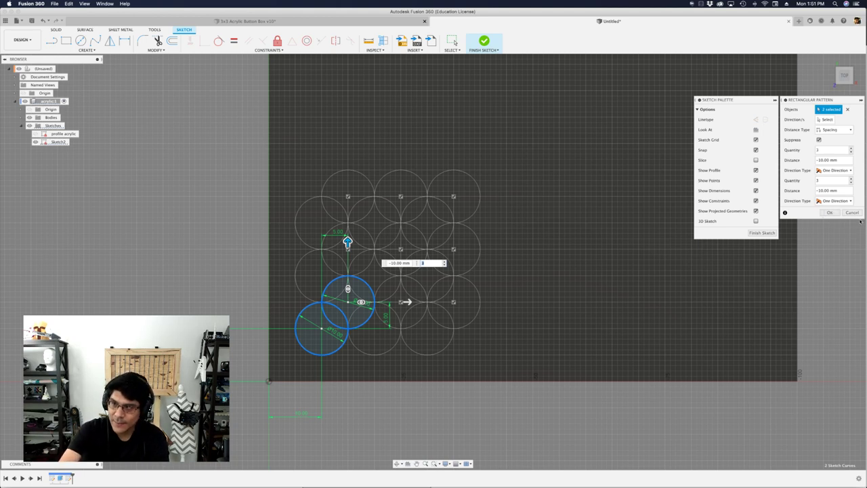
click(851, 213)
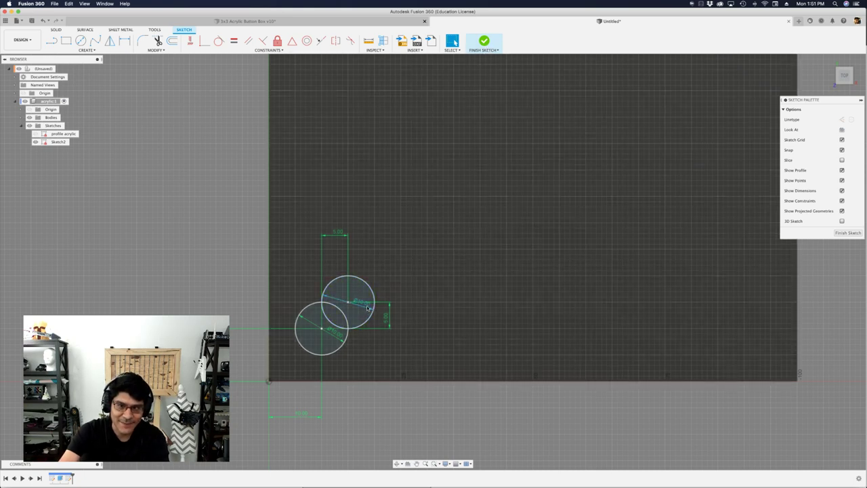
Move both diameter dimension labels outside their circles and finish the sketch
drag(368, 305, 398, 265)
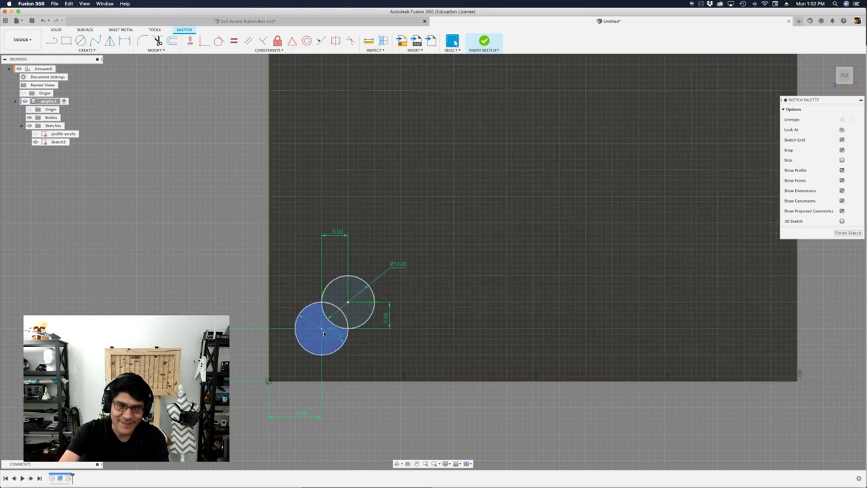
drag(336, 333, 286, 348)
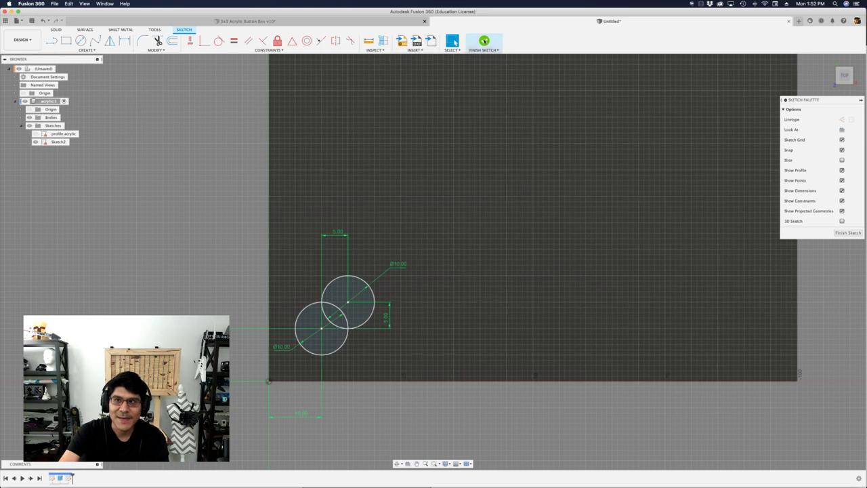
click(483, 41)
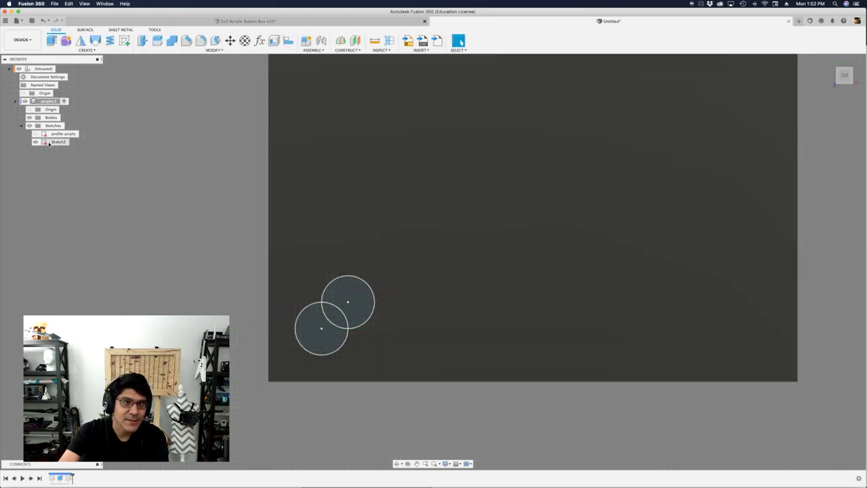
Rename the overlapping circles' sketch to "circles" and view the plate at an angle
click(54, 143)
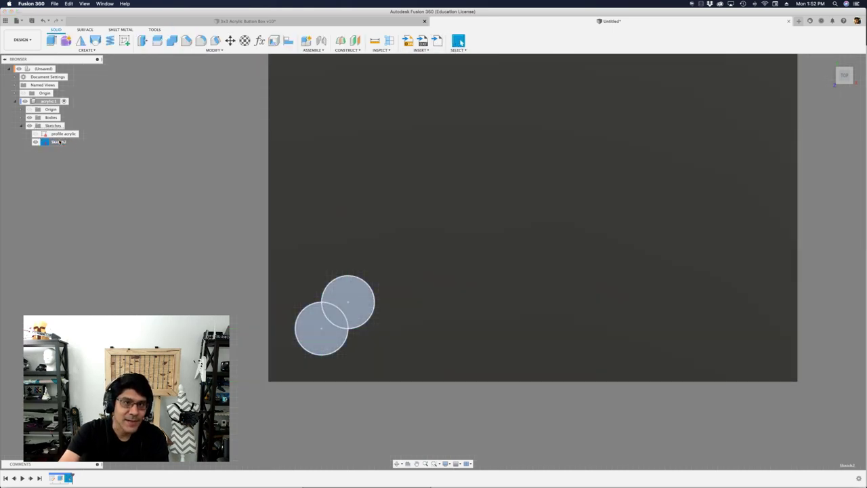
key(Return)
click(162, 227)
shift+middle_drag(228, 240, 229, 242)
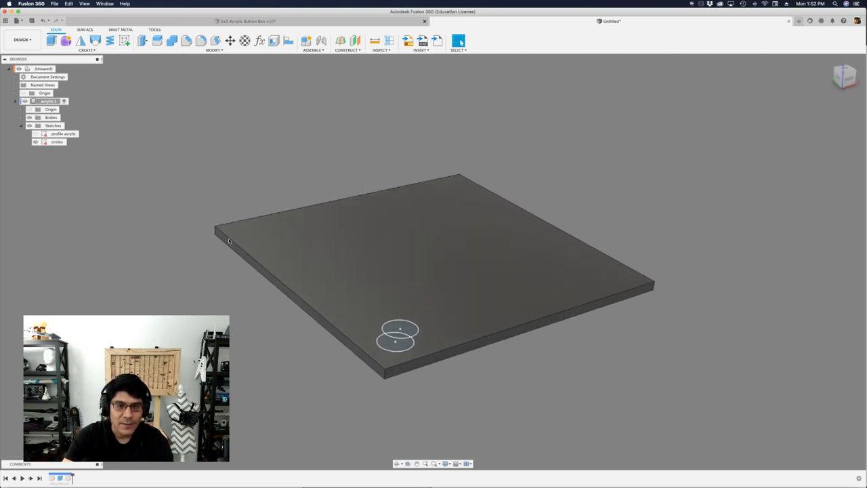
Switch to the Manufacture workspace and start a new milling setup for the acrylic plate
click(25, 40)
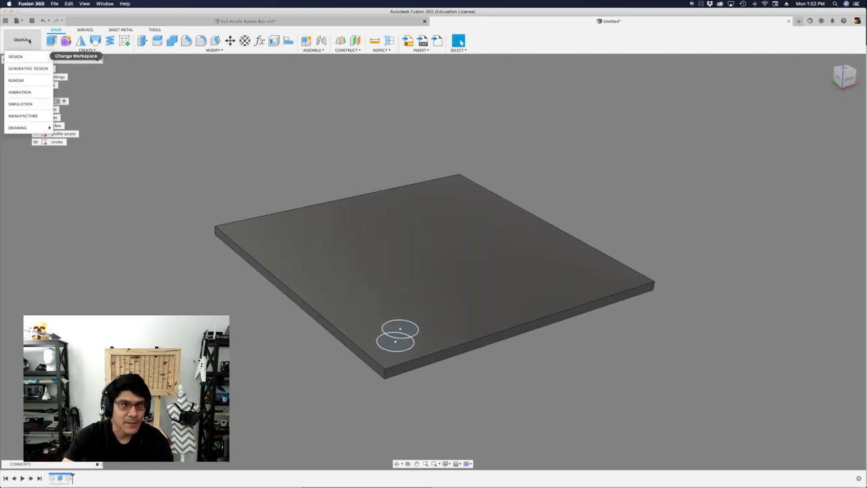
click(22, 116)
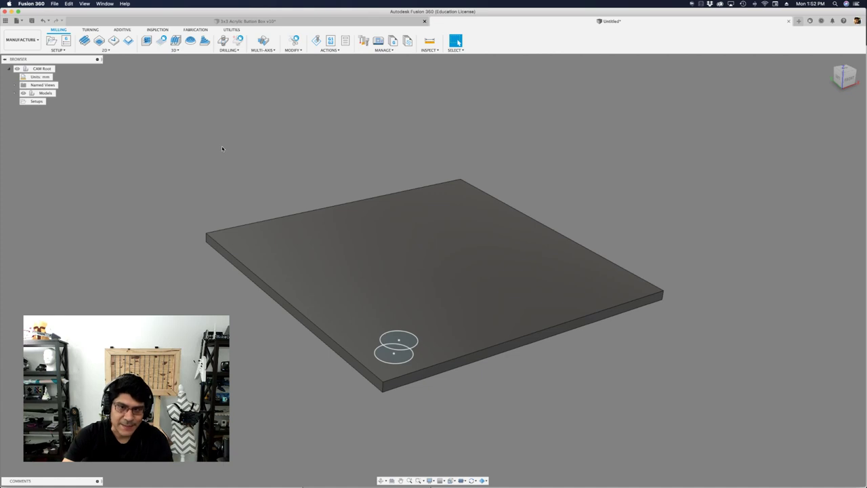
click(52, 41)
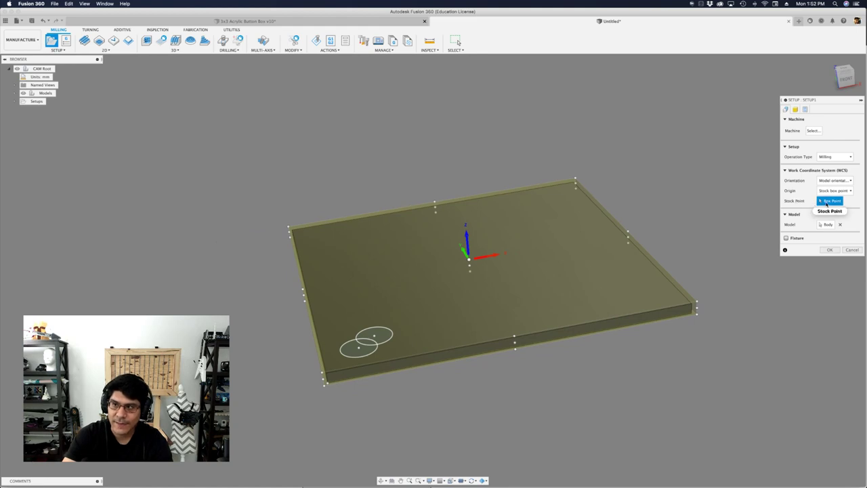
Check the material's origin corner in Bantam Tools, and return to Fusion 360 to set the stock point at the plate's top front-left corner
key(super+Tab)
key(super+Tab)
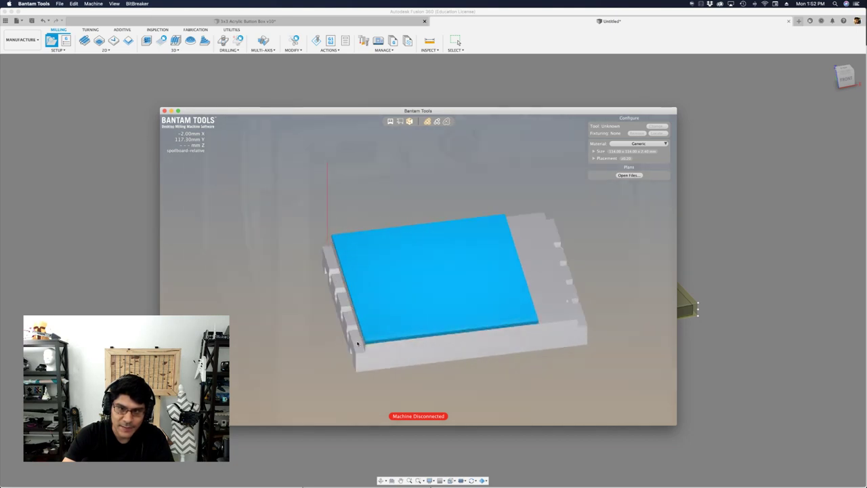
key(super+Tab)
scroll(403, 330, up, 2)
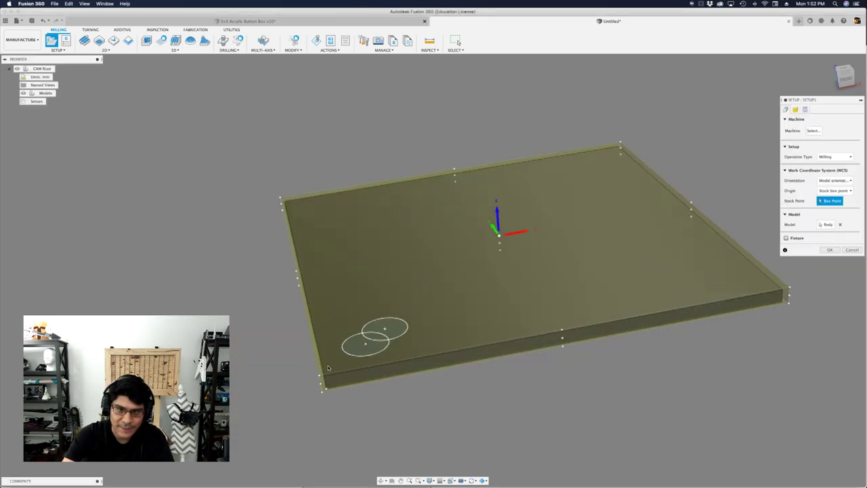
click(319, 375)
shift+middle_drag(400, 355, 718, 291)
shift+middle_drag(535, 361, 677, 102)
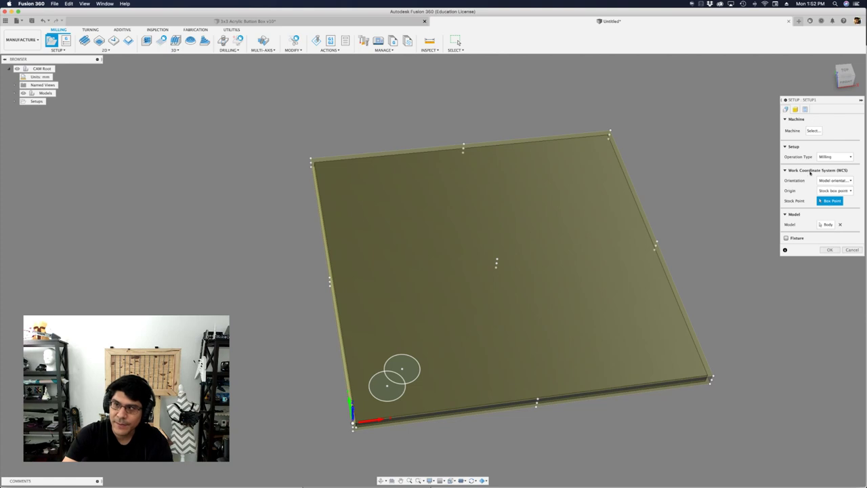
Set the setup's stock side offset to 0 mm and accept the setup
click(795, 109)
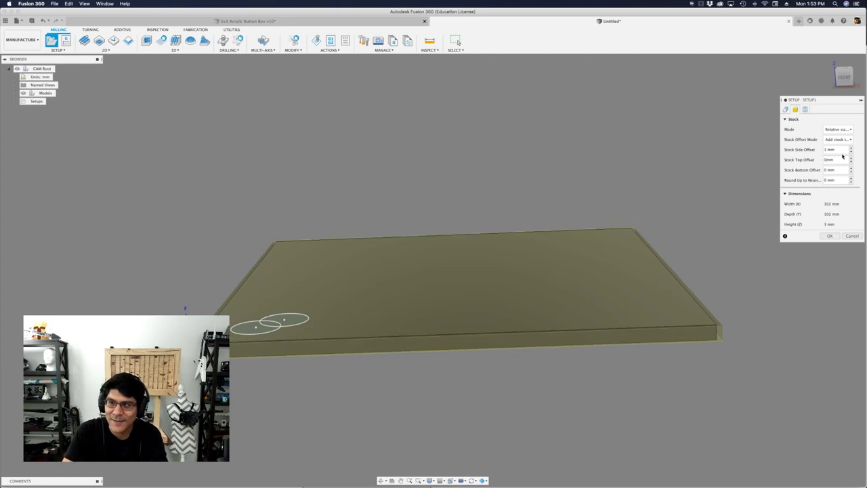
key(shift+Tab)
key(shift+Tab)
key(Tab)
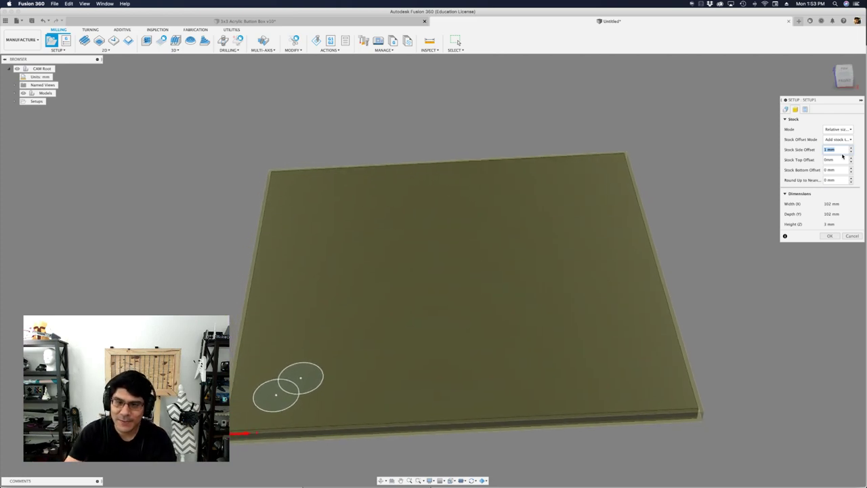
text(0)
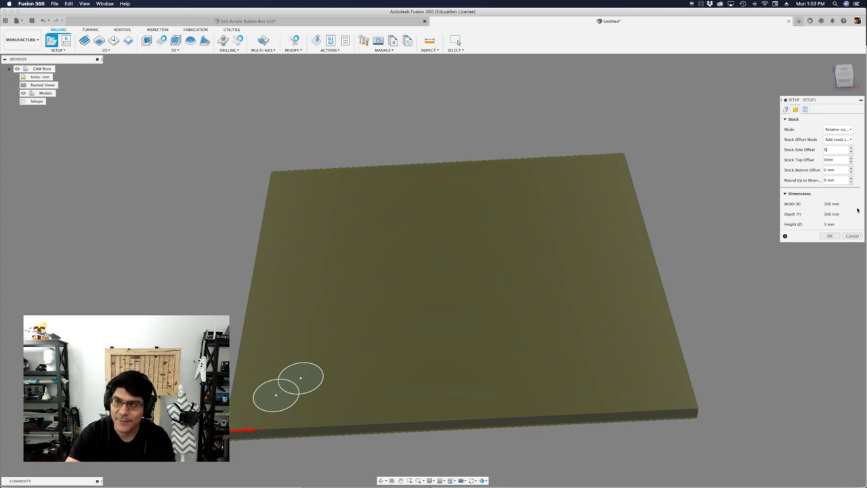
click(831, 237)
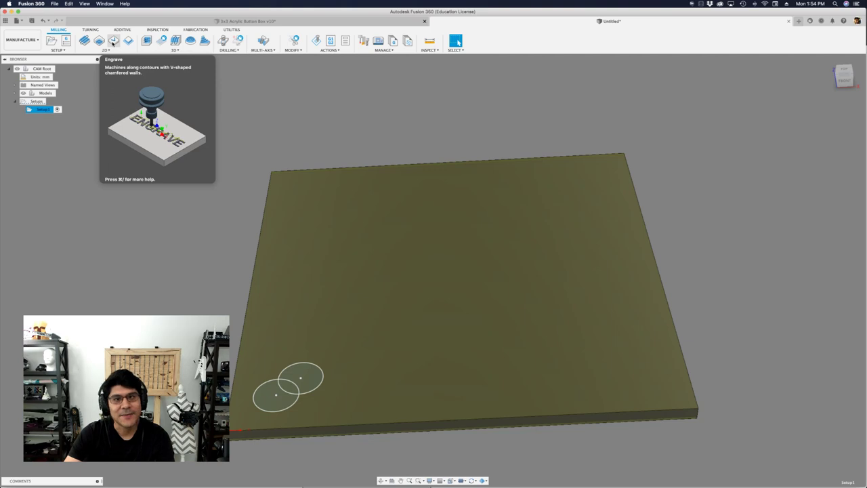
Find the Engrave operation and start it in the new setup
click(105, 50)
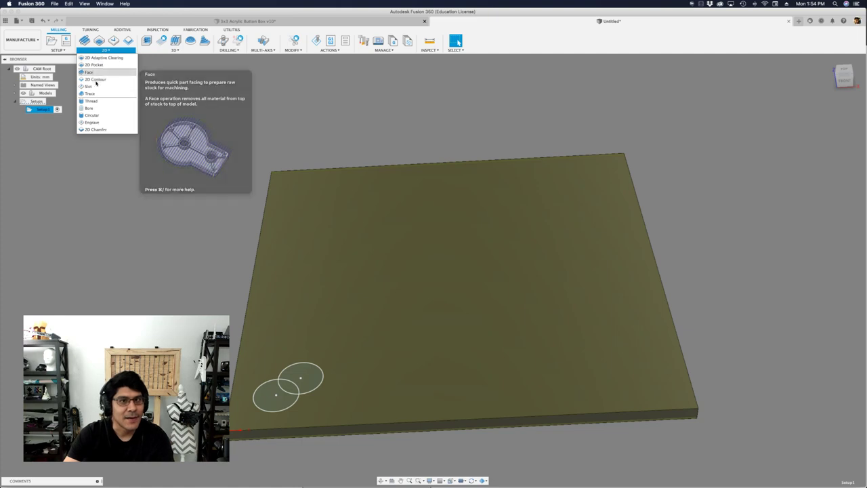
click(177, 156)
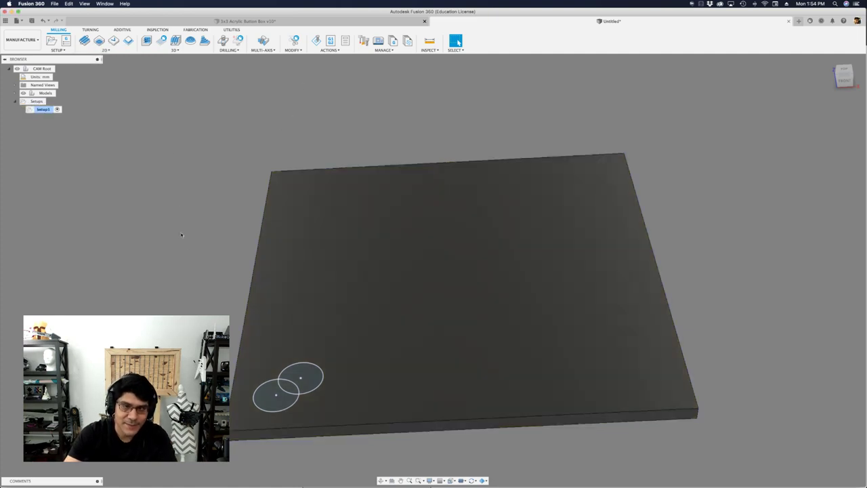
text(s)
text(eng)
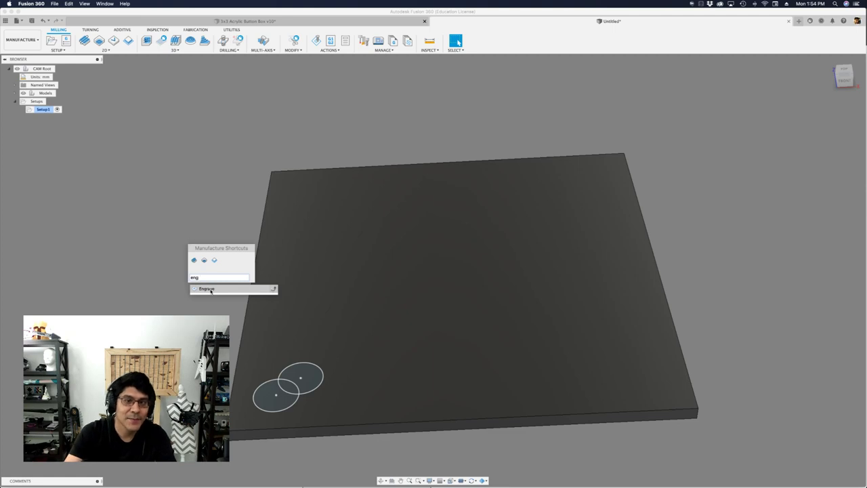
click(210, 289)
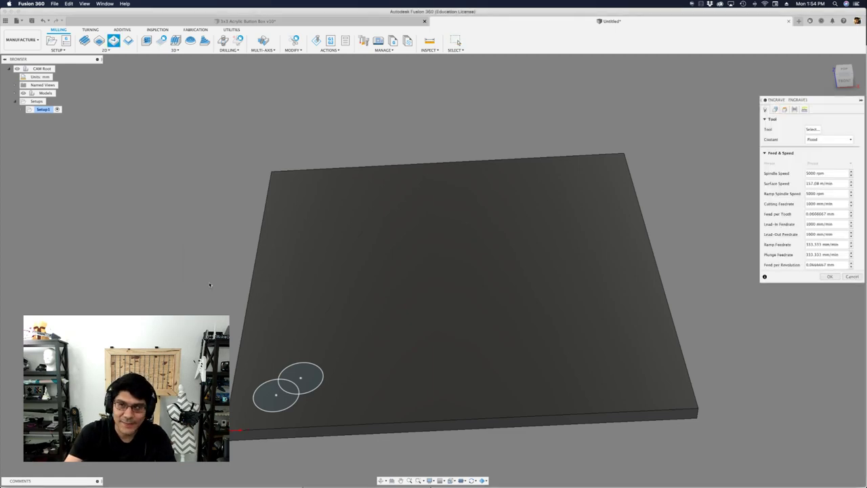
Assign the 1/8" 80° Engraving Bit from the local tool library to the Engrave operation
click(812, 129)
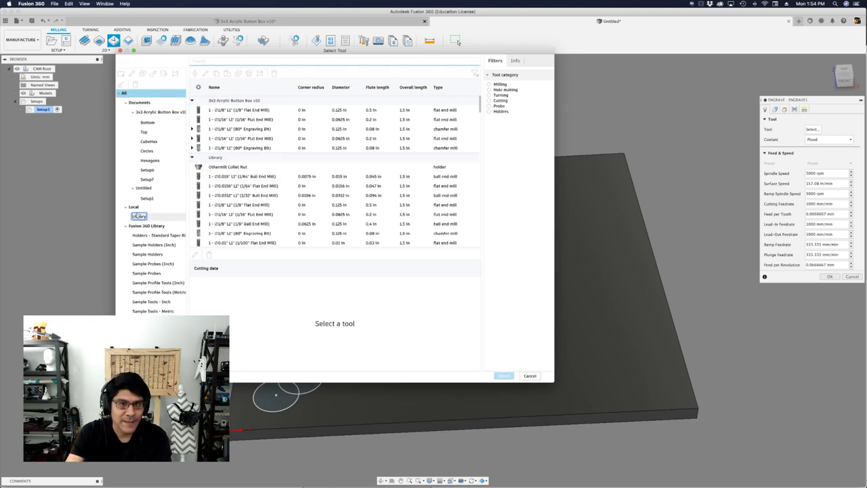
click(142, 214)
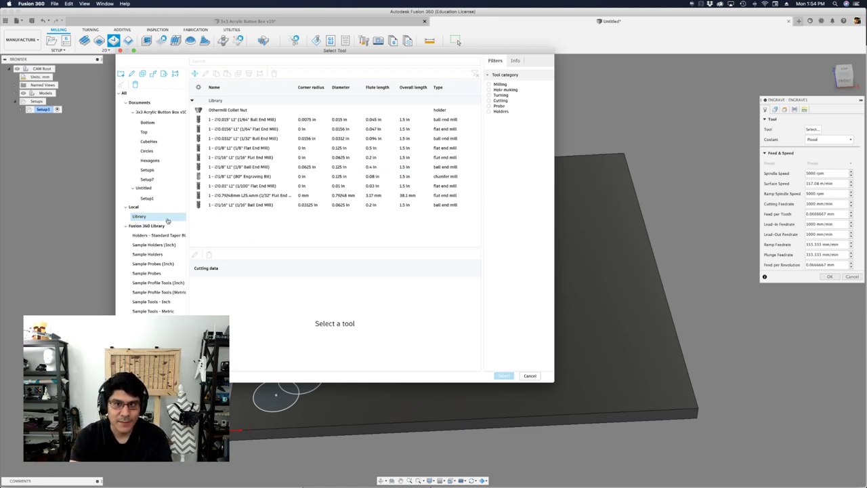
click(260, 110)
click(266, 119)
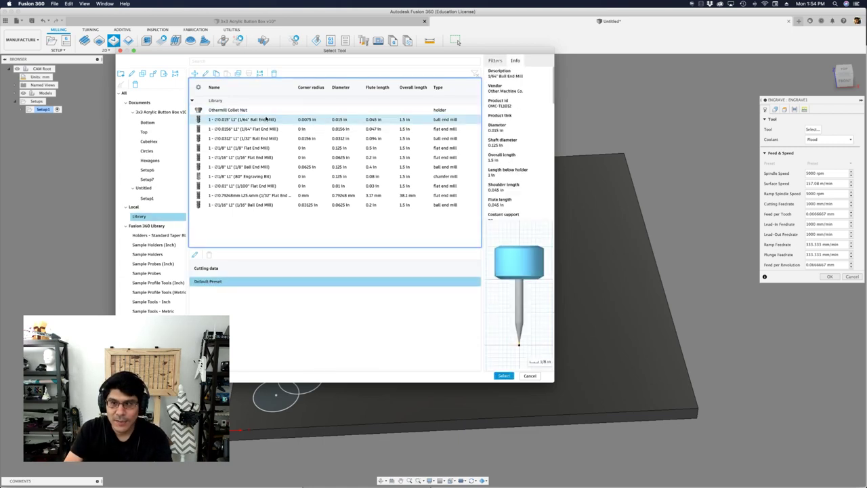
key(Down)
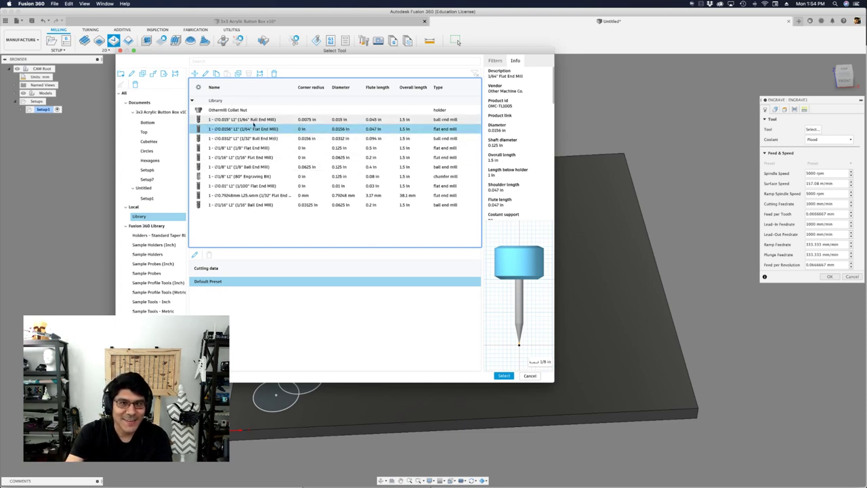
click(264, 176)
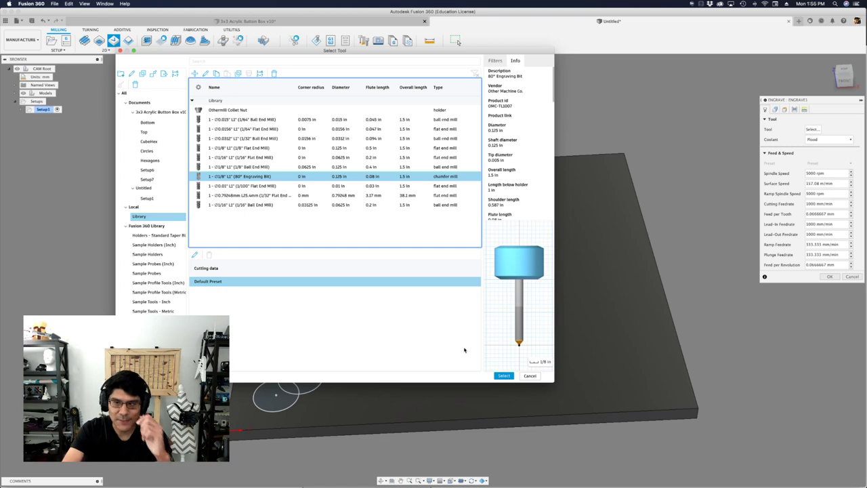
click(503, 376)
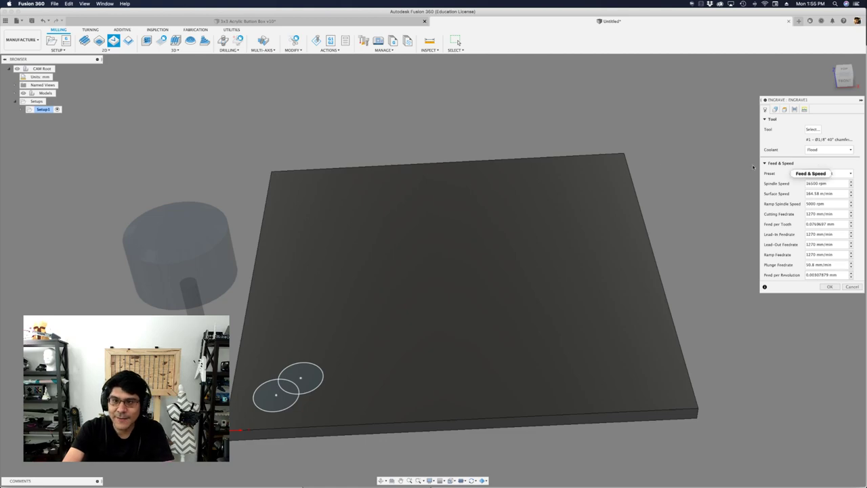
Switch to Chrome to review the recommended feeds and speeds in the Bantam Tools acrylic article, and return to Fusion 360
key(super+Tab)
key(super+Tab)
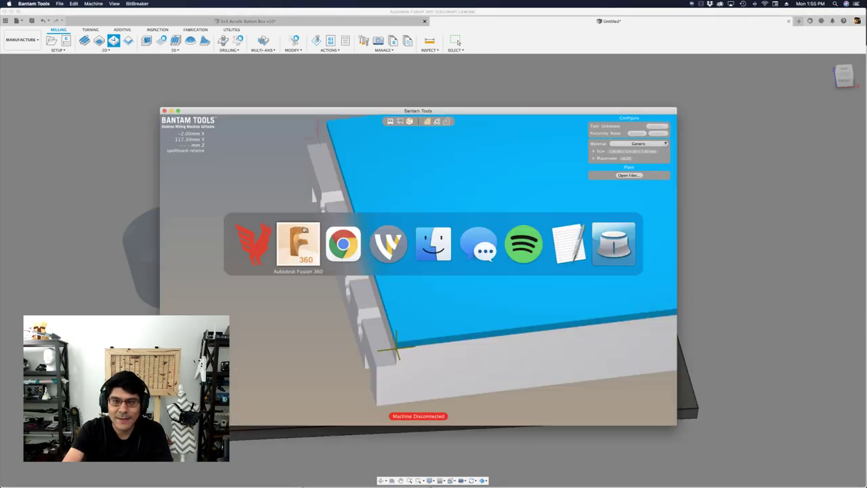
key(super+Tab)
click(722, 16)
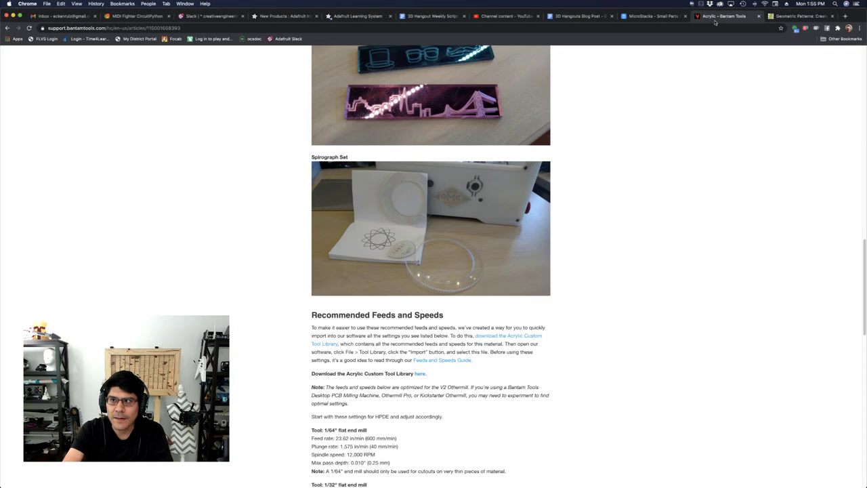
scroll(385, 379, down, 10)
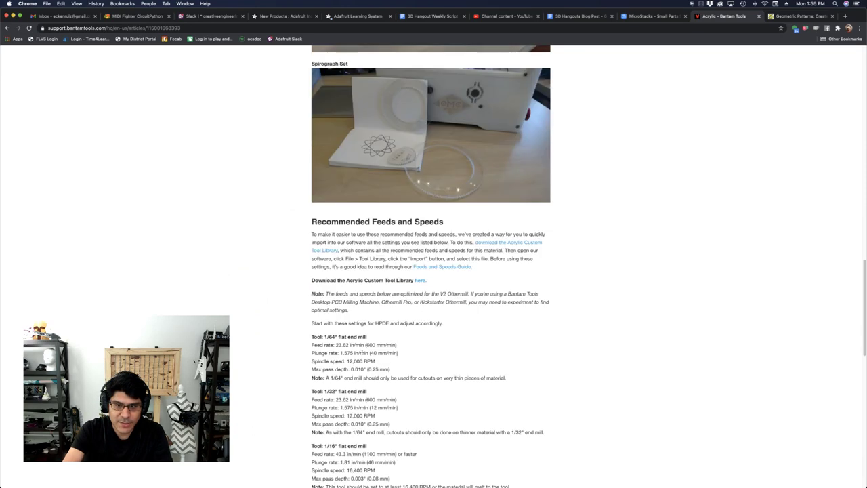
scroll(352, 312, up, 15)
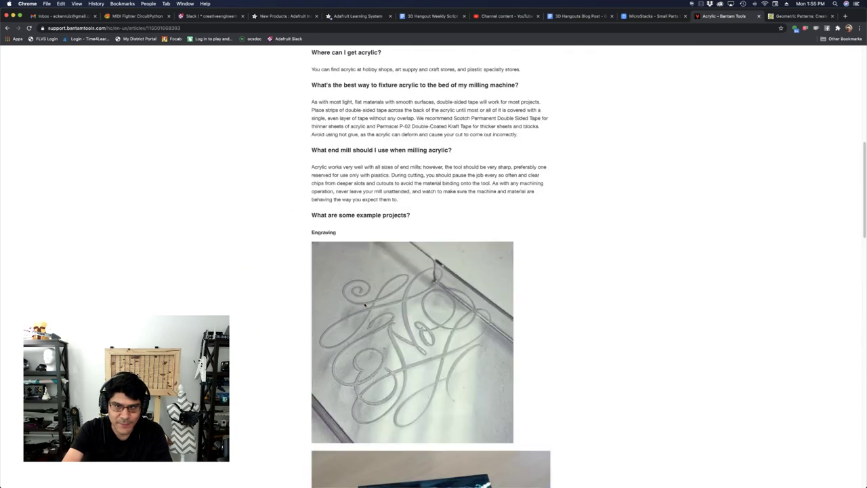
scroll(426, 315, down, 5)
scroll(429, 316, up, 15)
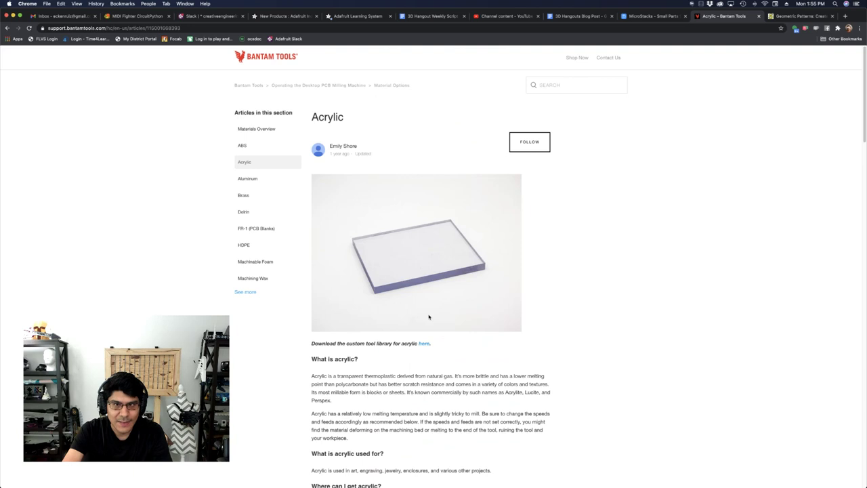
scroll(429, 316, down, 20)
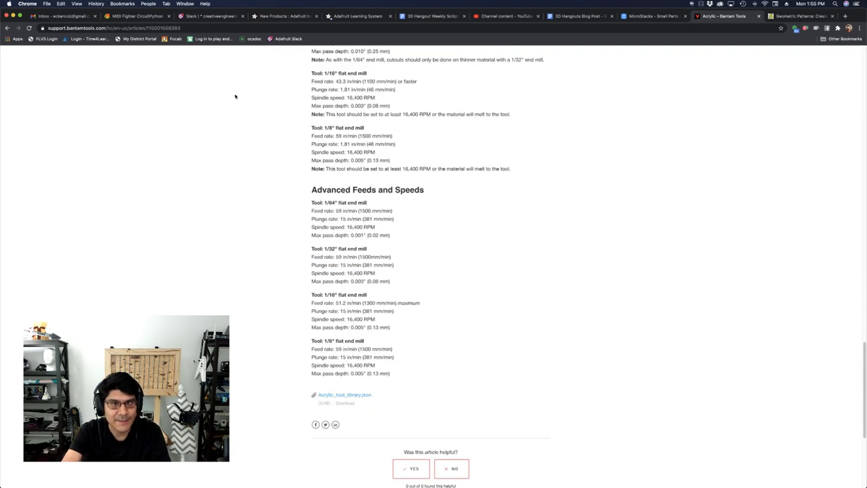
key(super+Tab)
key(super+Tab)
key(super+Tab)
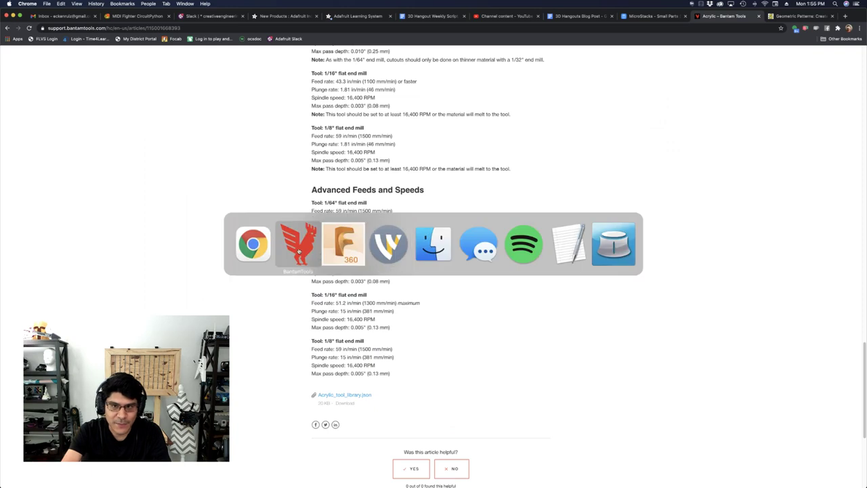
key(super+Tab)
key(super+Tab)
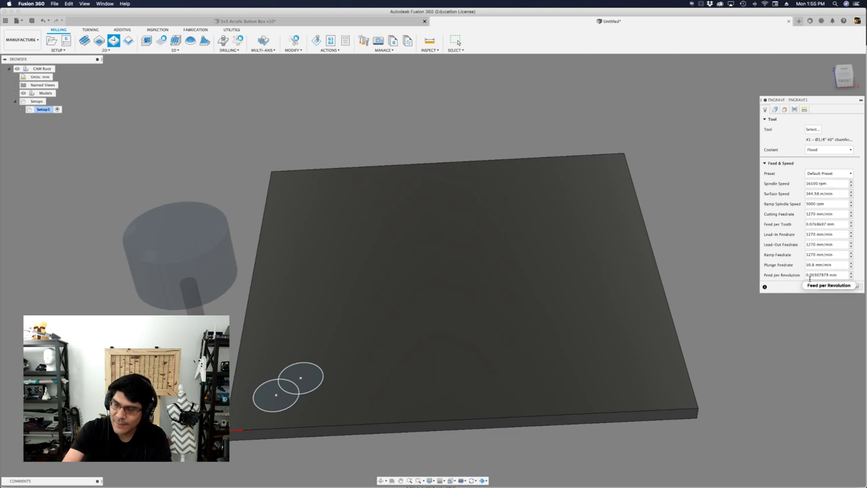
Choose both overlapping circles as the engraving contours and open the operation's height settings
click(776, 110)
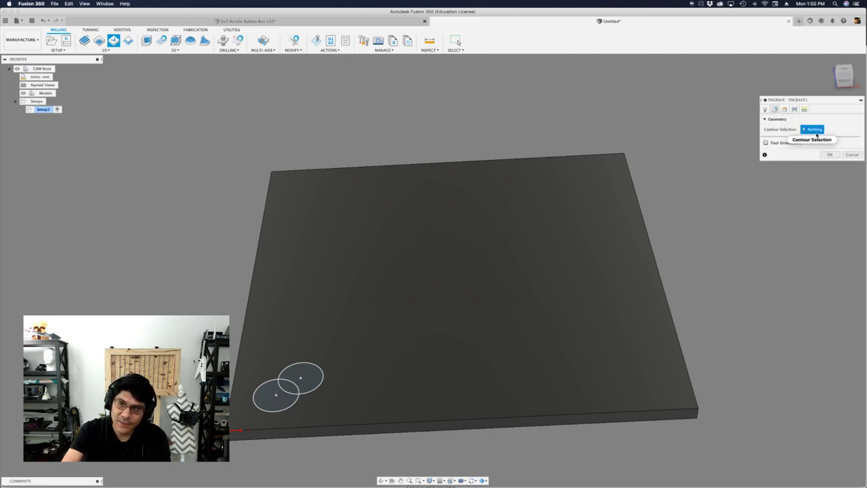
mouse_move(816, 134)
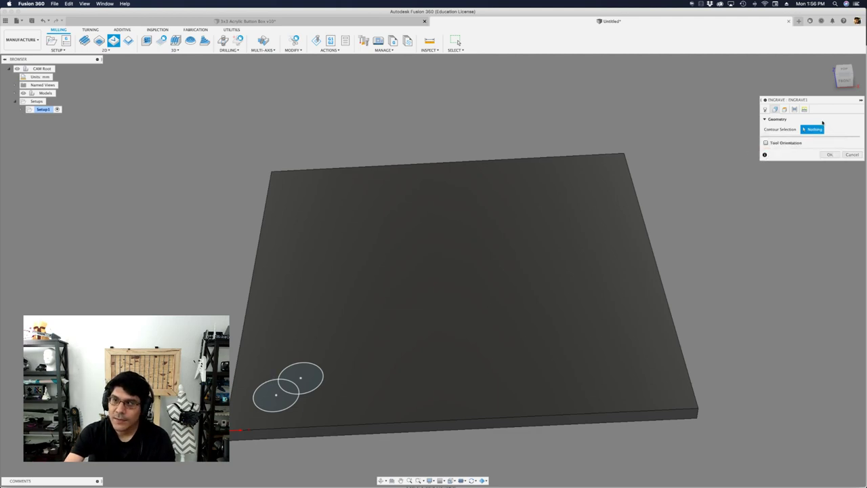
click(270, 383)
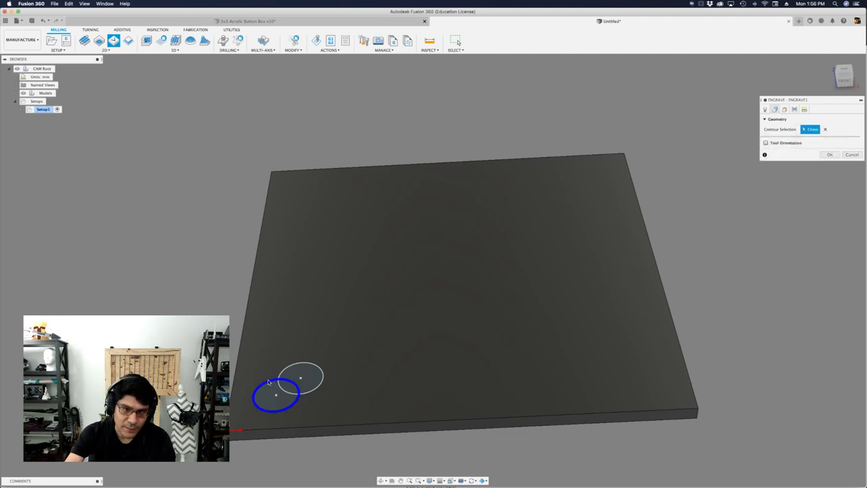
click(286, 369)
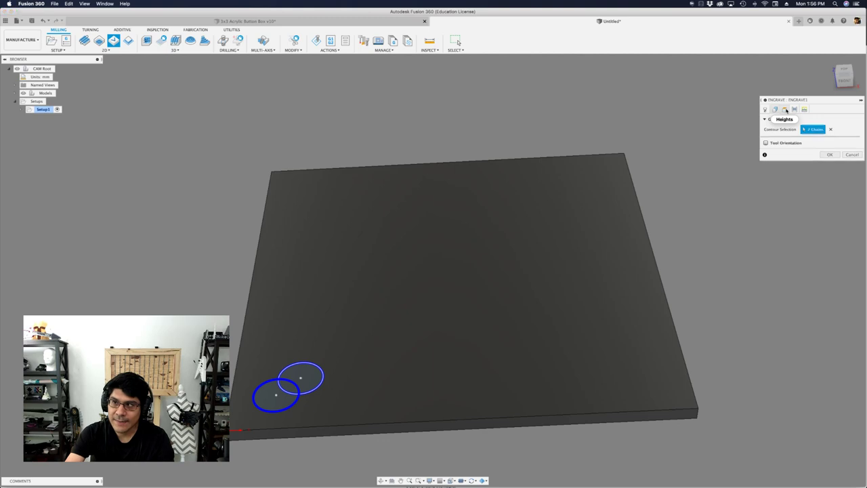
click(785, 109)
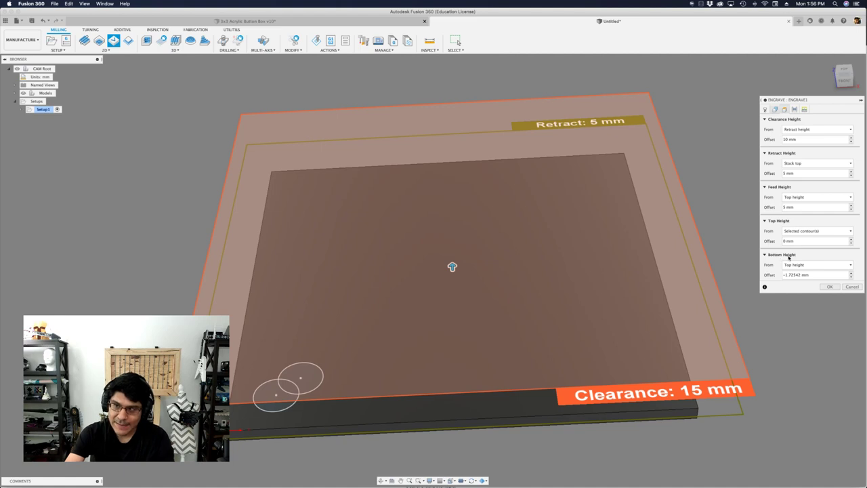
Set the Engrave operation's bottom height offset to -0.4 mm, check its passes and linking settings, and generate the toolpath
drag(804, 275, 780, 279)
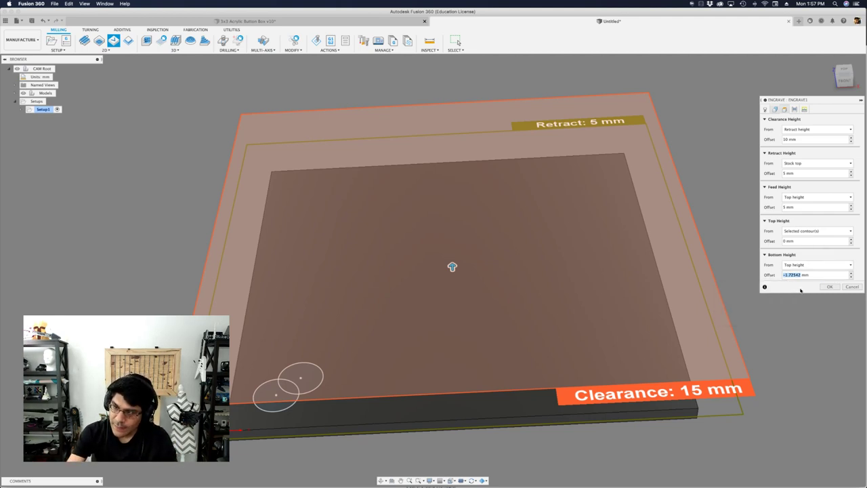
text(-)
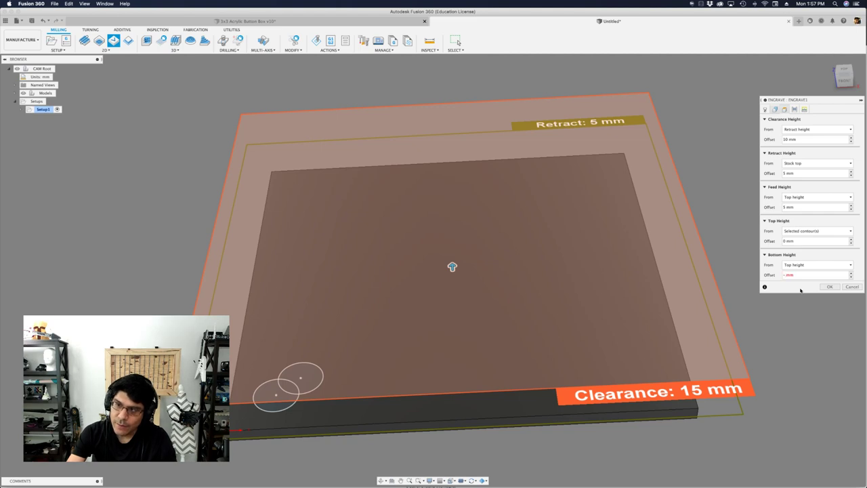
text(0.4)
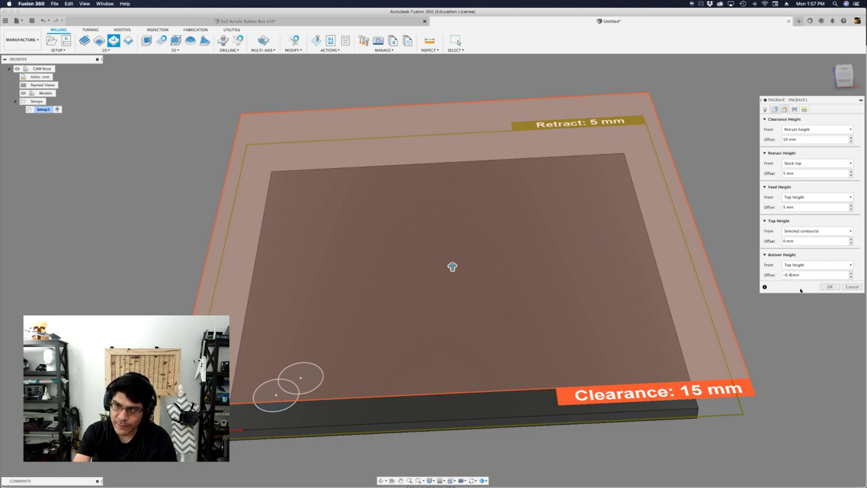
key(Return)
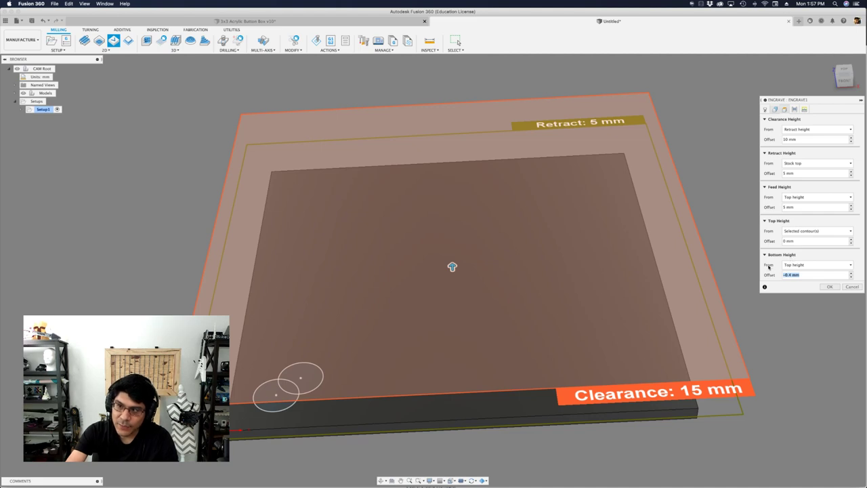
mouse_move(792, 266)
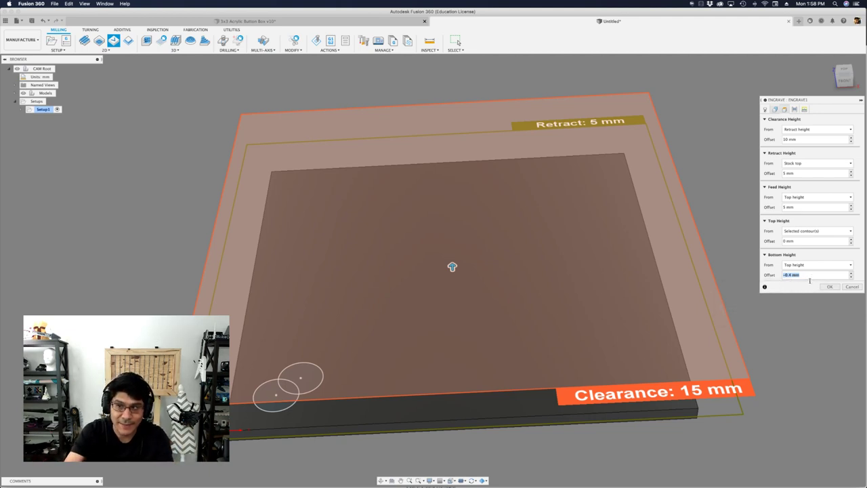
click(804, 110)
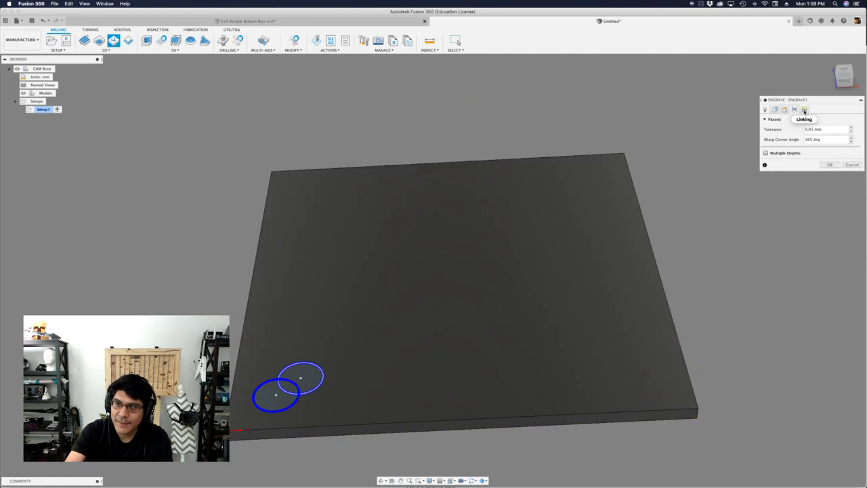
click(804, 110)
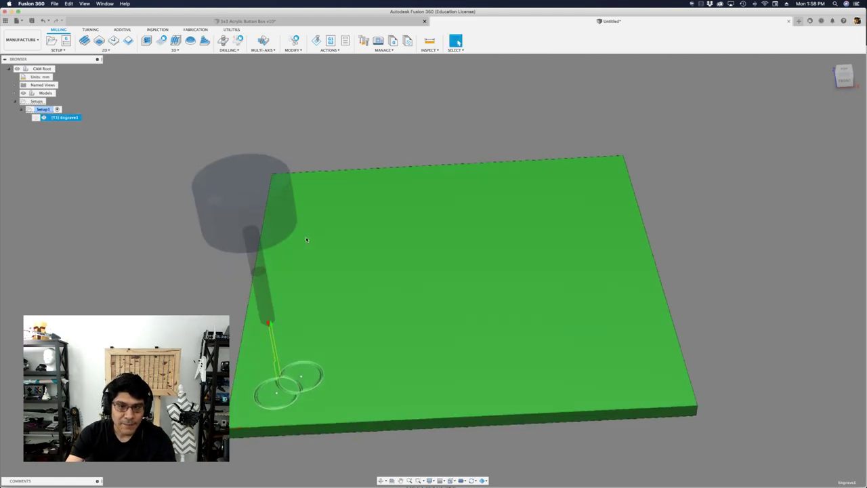
Examine the generated engraving toolpath and tool position around the overlapping circles from several angles
scroll(306, 238, down, 2)
scroll(306, 238, up, 3)
shift+scroll(306, 238, left, 3)
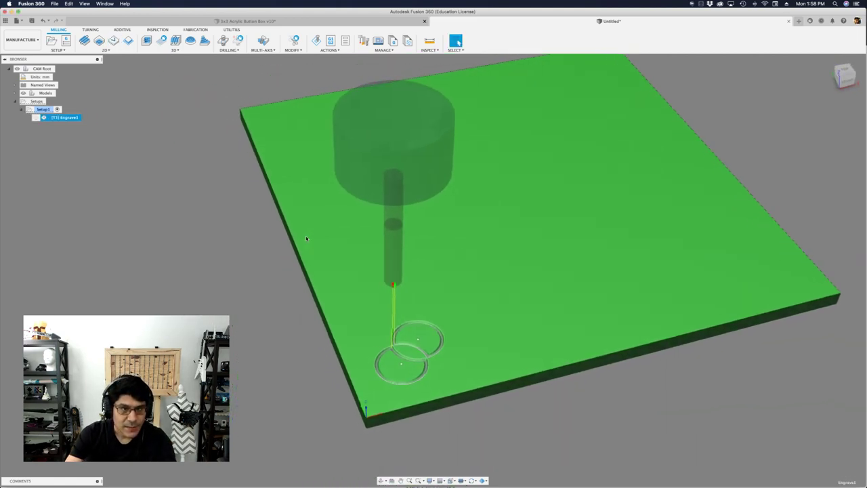
shift+scroll(305, 236, right, 3)
scroll(306, 236, up, 3)
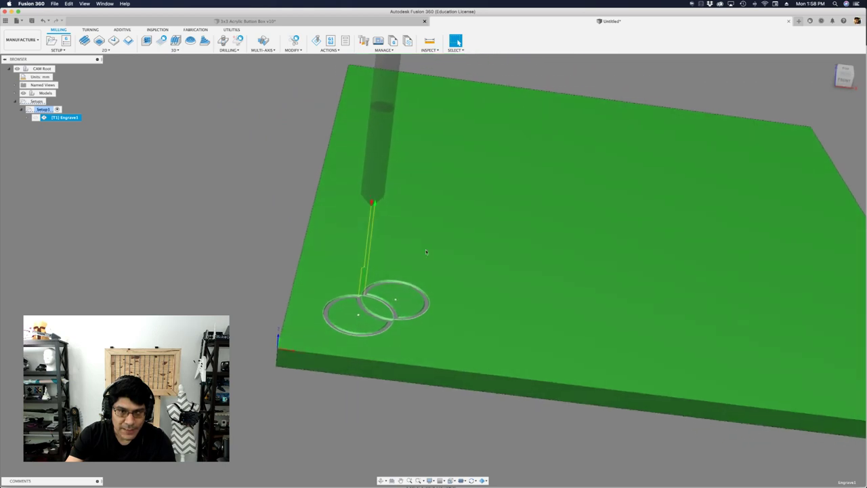
shift+scroll(378, 300, right, 3)
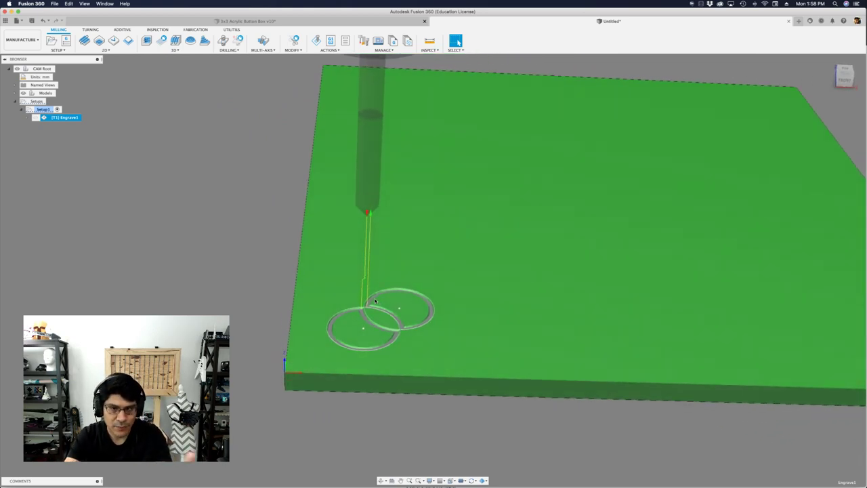
shift+scroll(288, 302, left, 4)
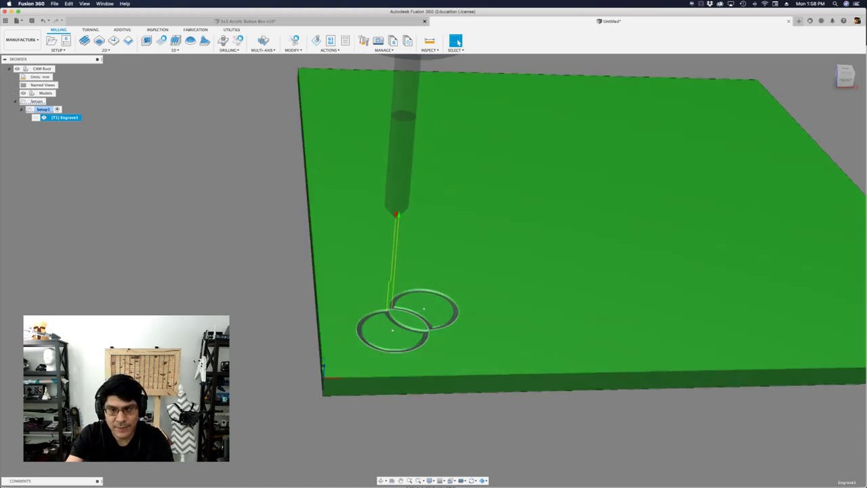
shift+scroll(440, 338, up, 3)
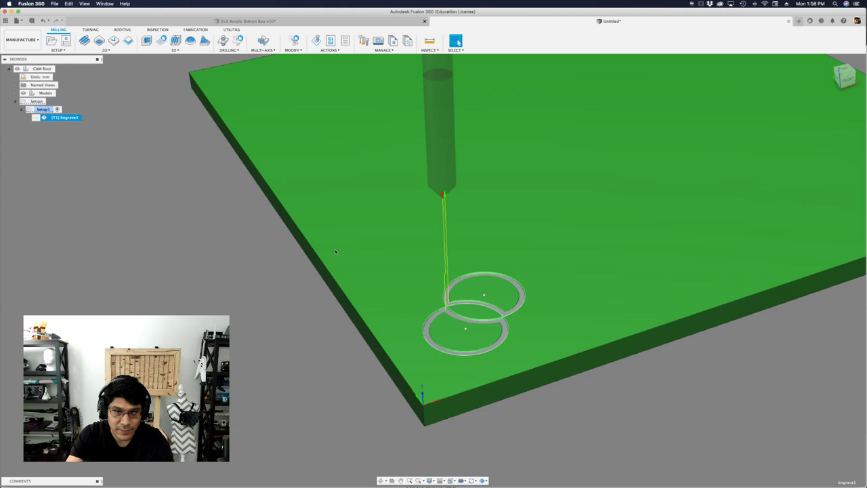
shift+scroll(313, 267, down, 2)
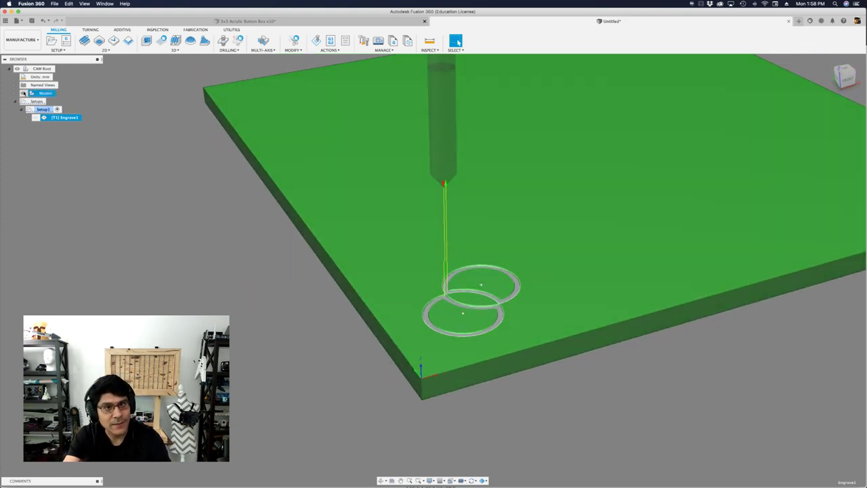
Hide the models and inspect the engraved grooves up close where the two circles intersect
click(24, 93)
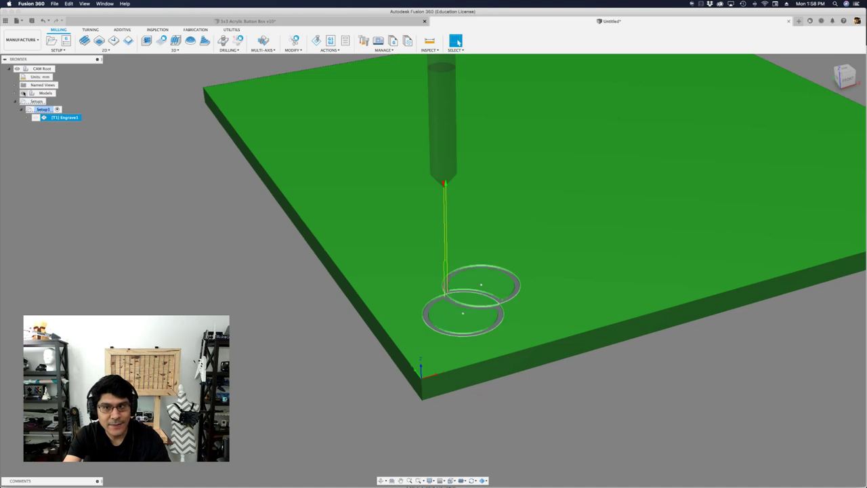
click(24, 93)
click(24, 93)
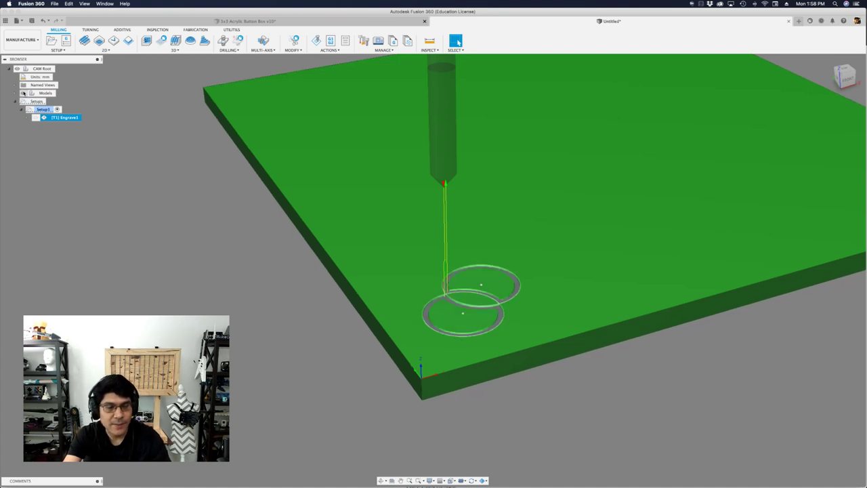
click(24, 93)
scroll(440, 309, up, 5)
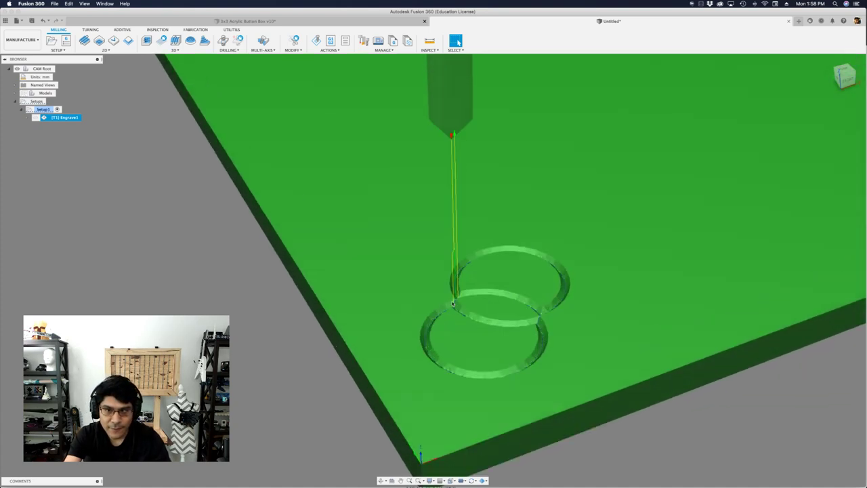
shift+middle_drag(458, 305, 427, 282)
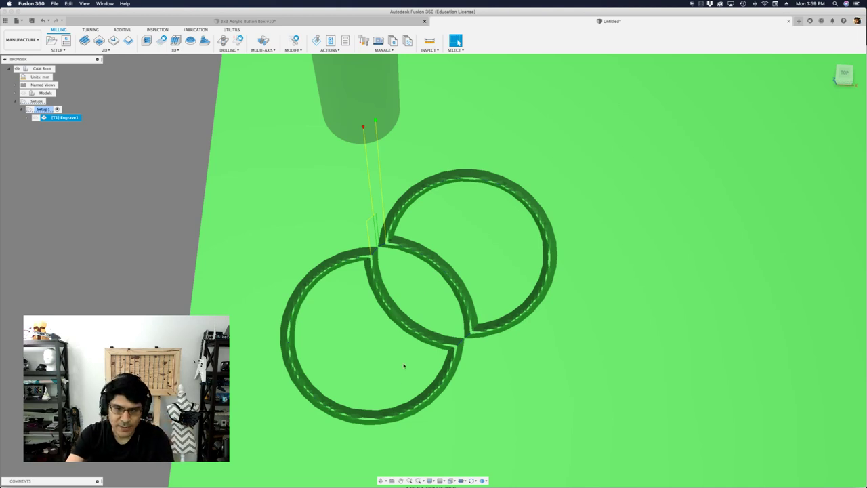
Simulate the Engrave toolpath, play back the cut over both circles while inspecting their intersections, and close the simulation
mouse_move(431, 450)
shift+middle_down()
mouse_move(416, 195)
mouse_move(429, 191)
mouse_move(364, 97)
mouse_move(282, 63)
shift+middle_up()
click(316, 41)
scroll(463, 405, down, 3)
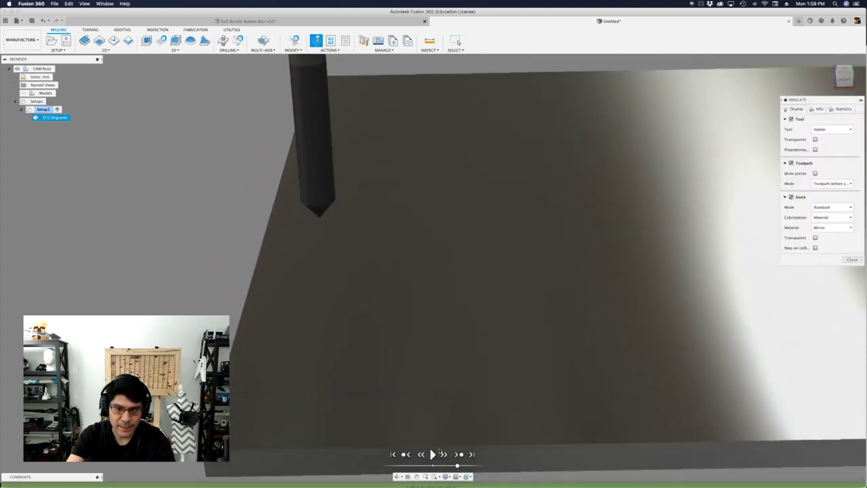
shift+middle_drag(489, 329, 461, 423)
click(433, 454)
scroll(447, 390, up, 5)
mouse_move(447, 391)
shift+middle_down()
mouse_move(451, 384)
mouse_move(451, 391)
shift+middle_up()
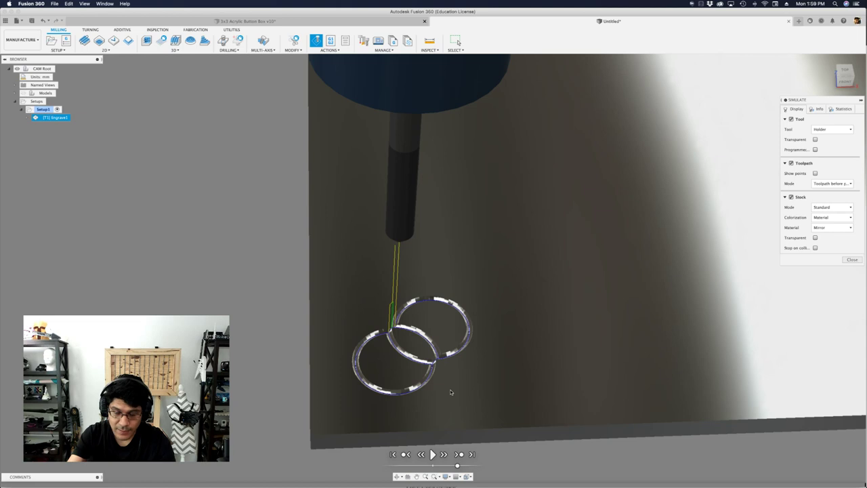
click(432, 455)
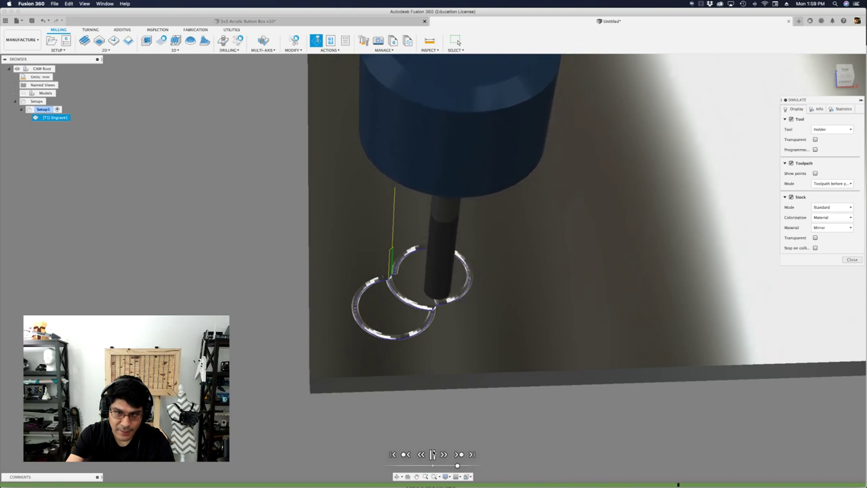
scroll(432, 452, up, 1)
shift+scroll(433, 452, down, 3)
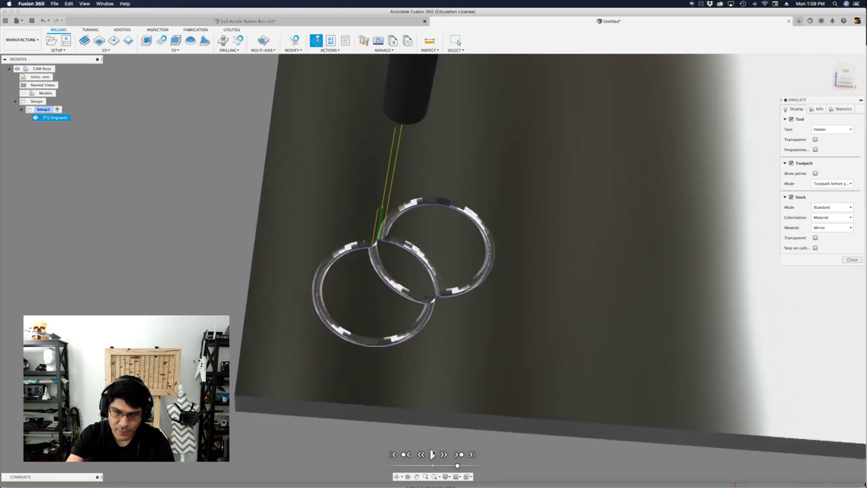
shift+scroll(433, 453, down, 1)
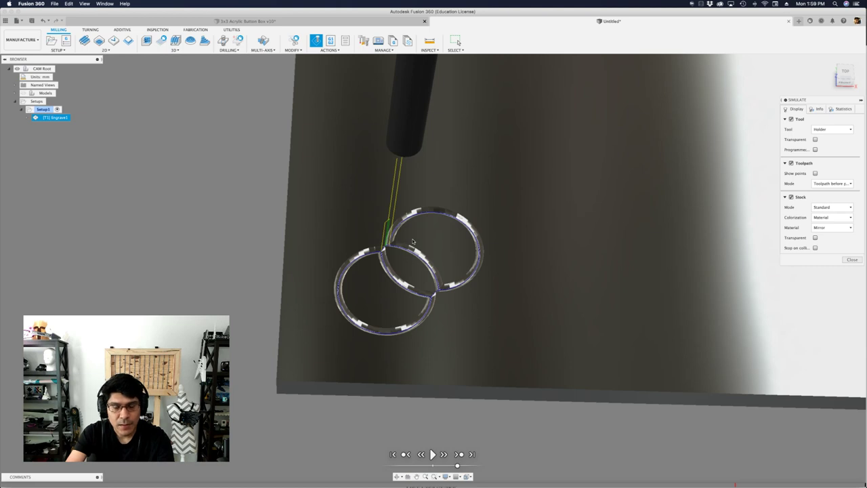
click(847, 260)
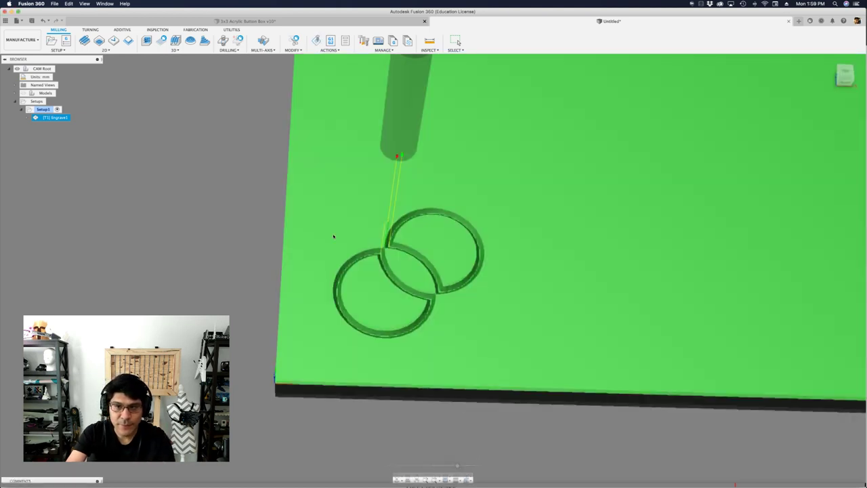
Edit the Engrave operation to use only the circle nearest the origin corner as its contour, with the models shown, and try simulating it
right_click(67, 120)
click(77, 125)
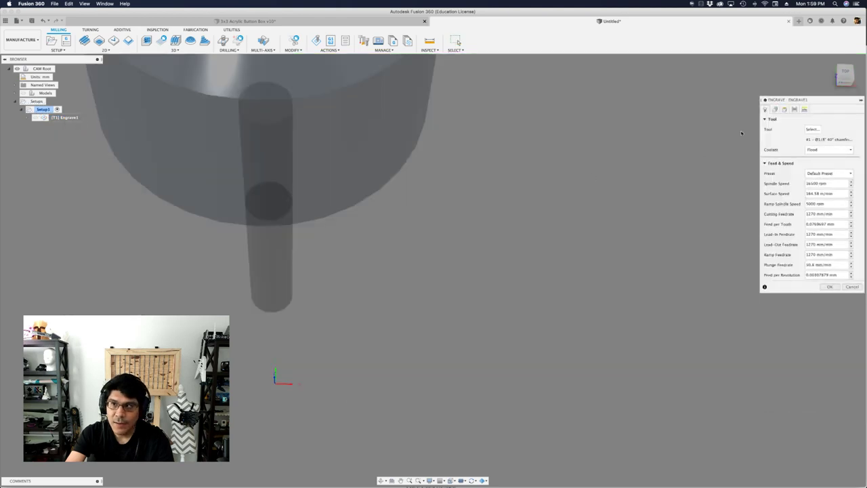
click(774, 109)
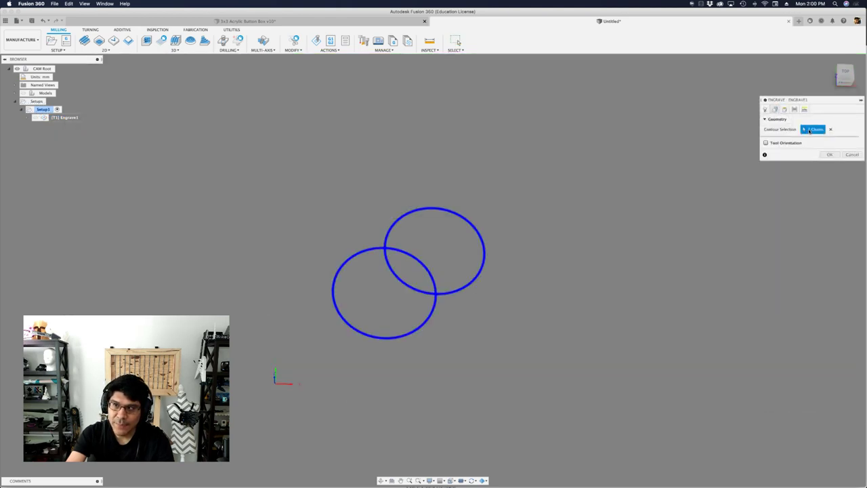
click(830, 129)
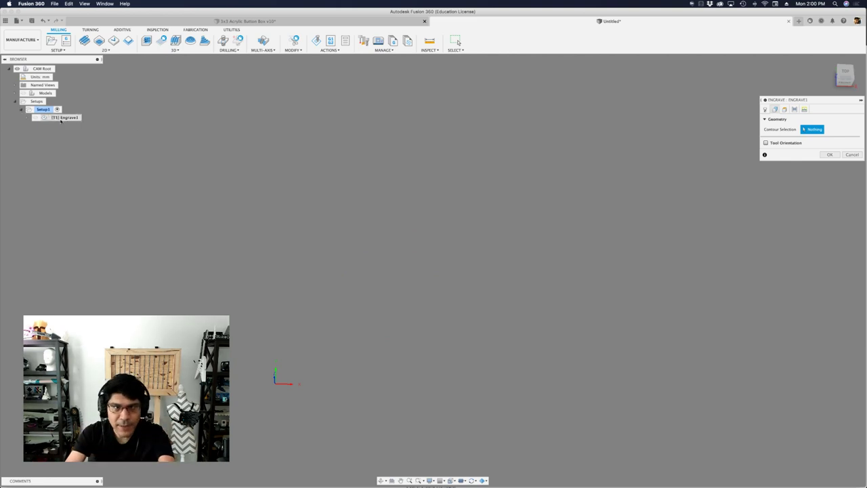
click(24, 93)
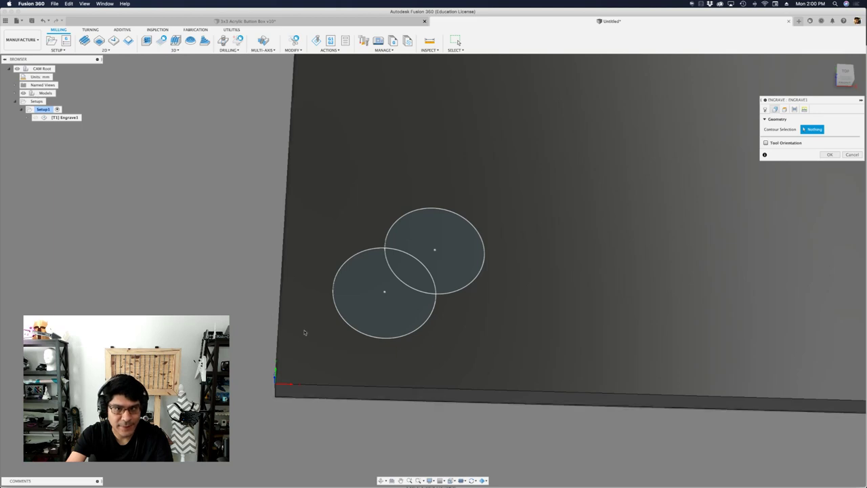
click(376, 249)
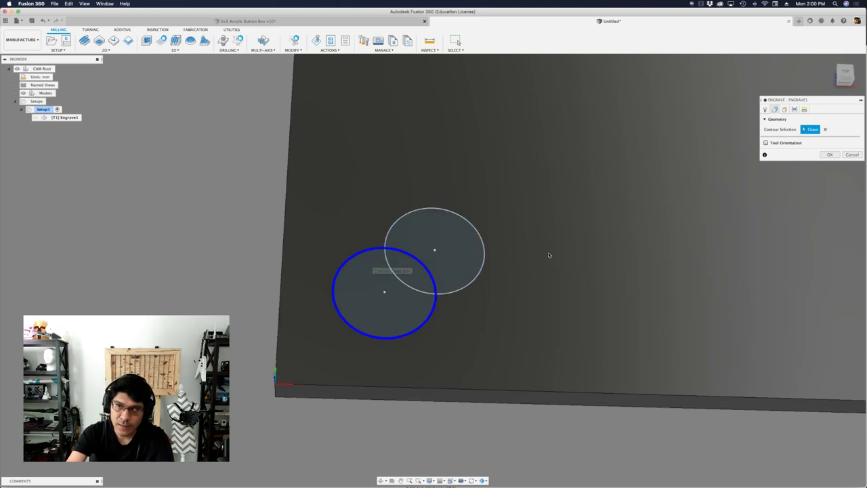
click(829, 154)
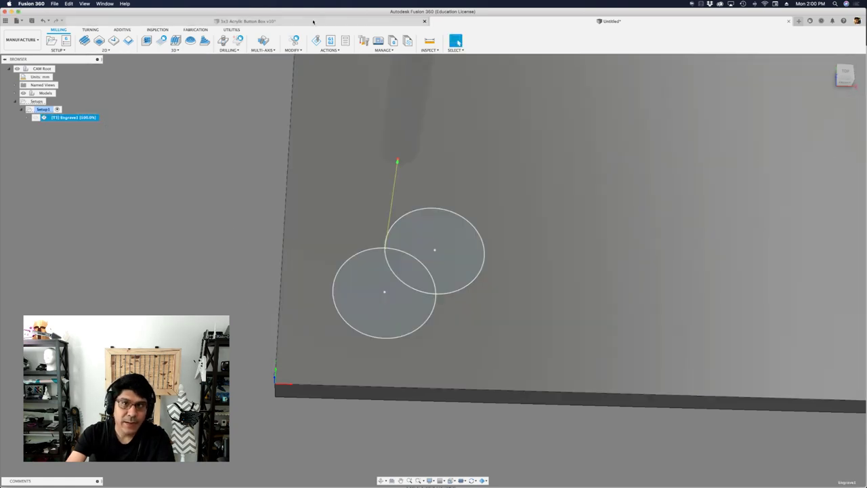
click(316, 40)
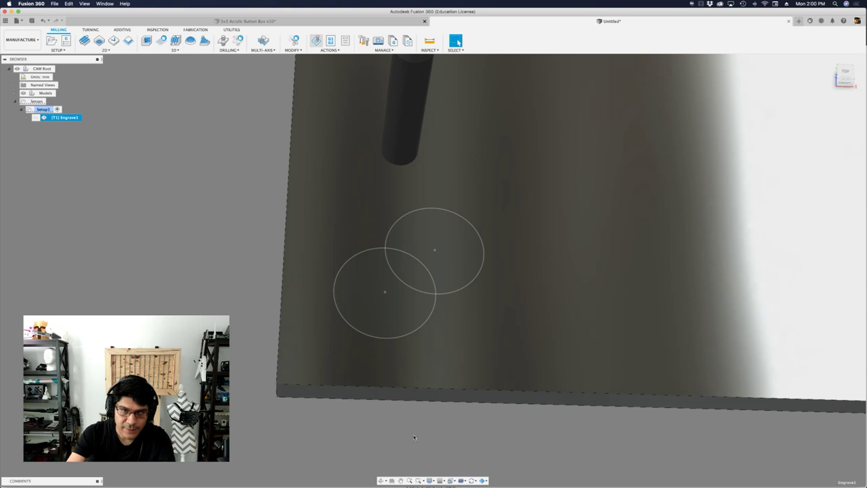
Enter "I tried" as the details of the Fusion 360 error report and send it
click(462, 248)
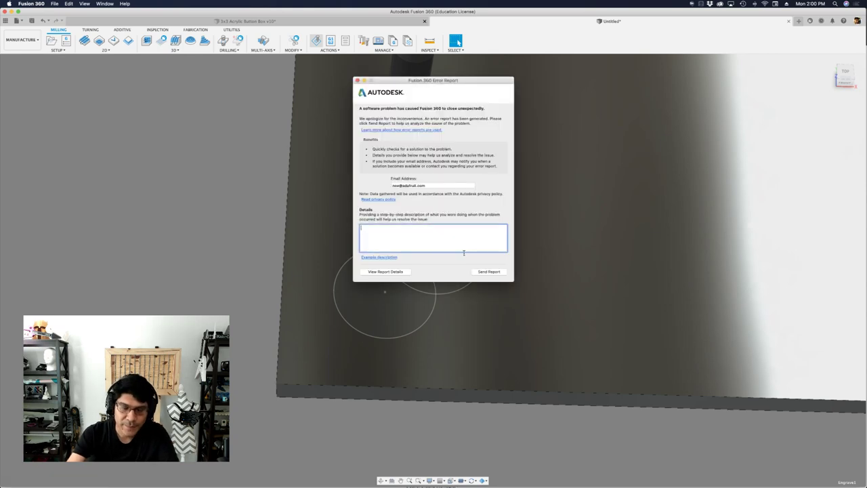
text(I tried)
click(503, 271)
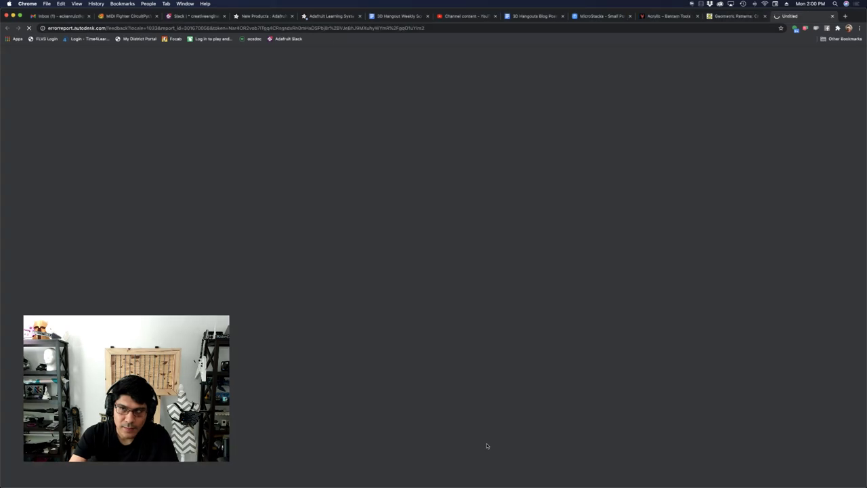
Relaunch Fusion 360 and open the recovery file of the Untitled design
mouse_move(469, 478)
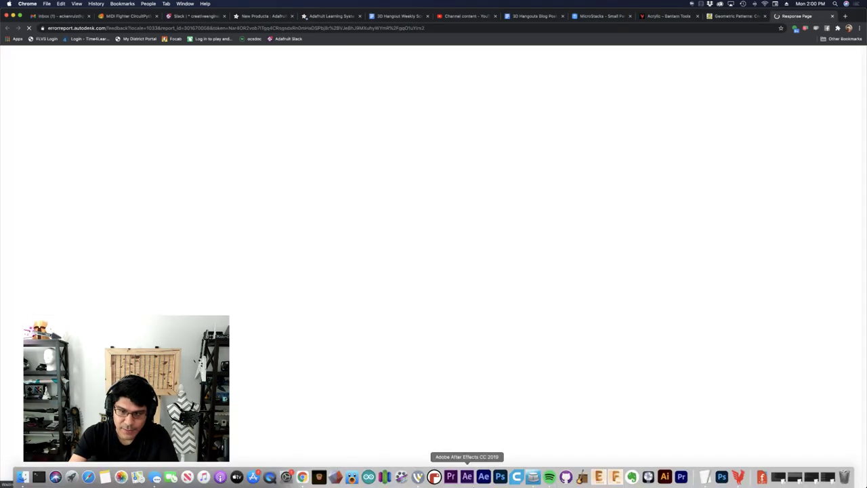
click(615, 476)
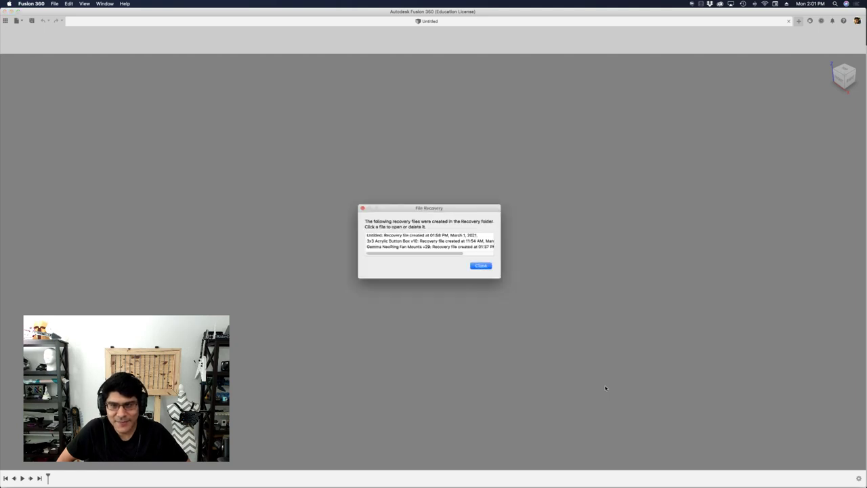
click(408, 235)
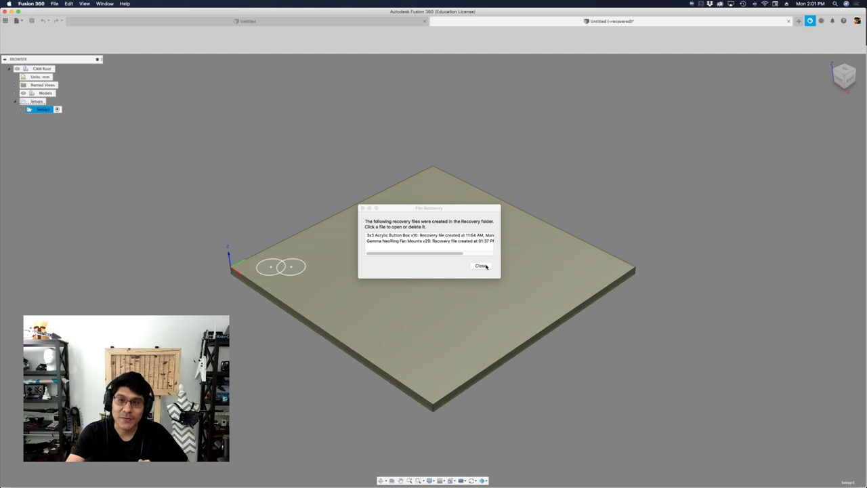
Close the File Recovery list and clear the selection of Setup1
click(481, 265)
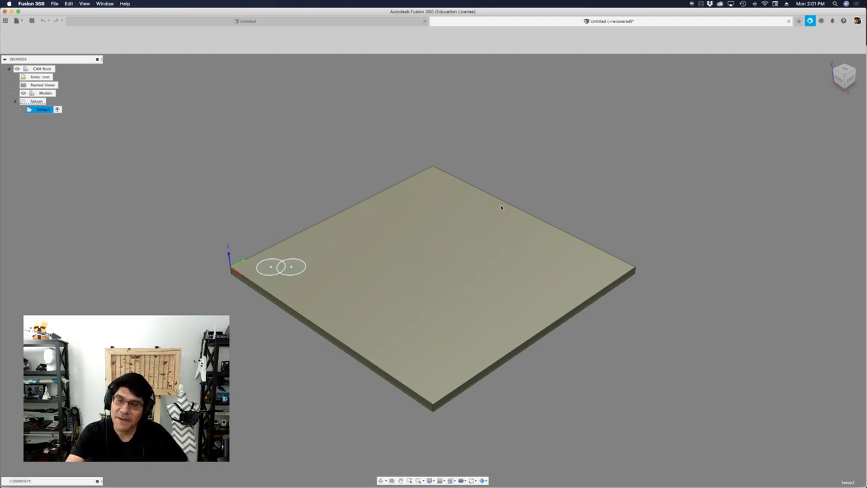
click(610, 142)
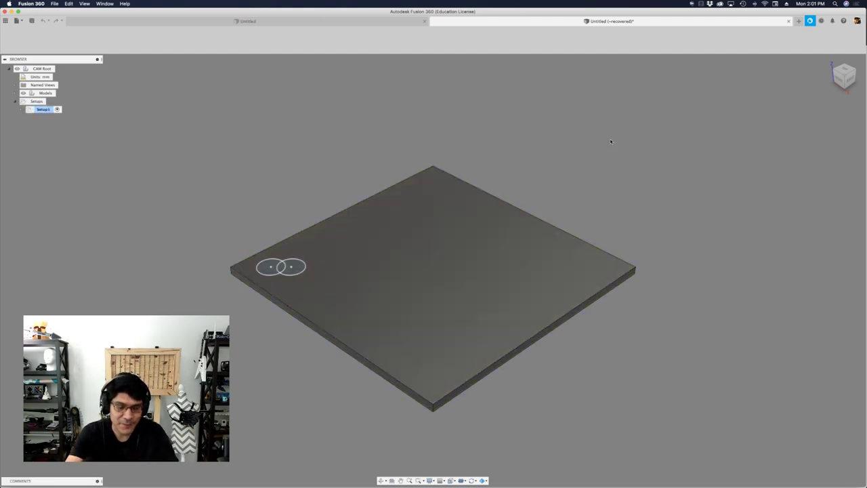
shift+middle_drag(611, 142, 156, 200)
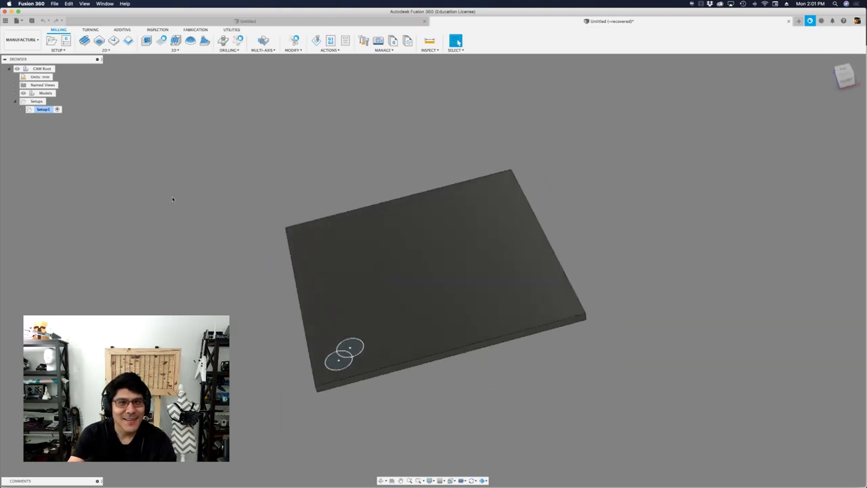
scroll(220, 275, up, 10)
Set the circle nearest the origin corner as the contour of Engrave1 and briefly simulate its toolpath
click(21, 109)
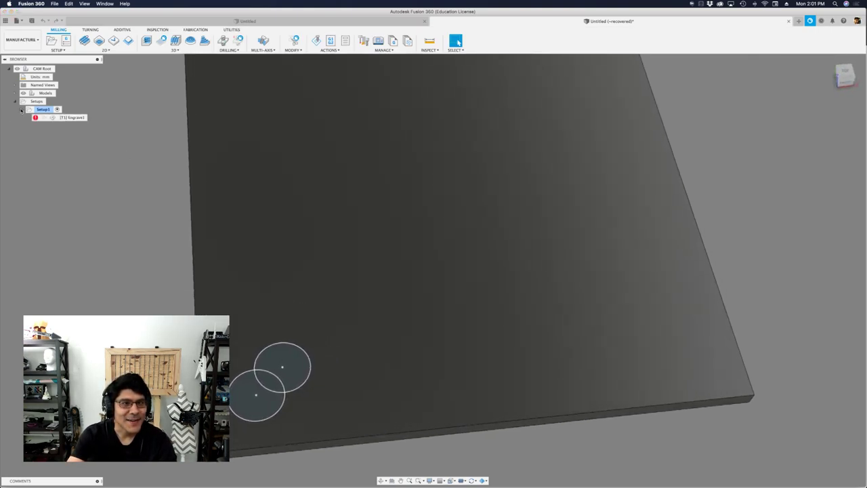
right_click(76, 119)
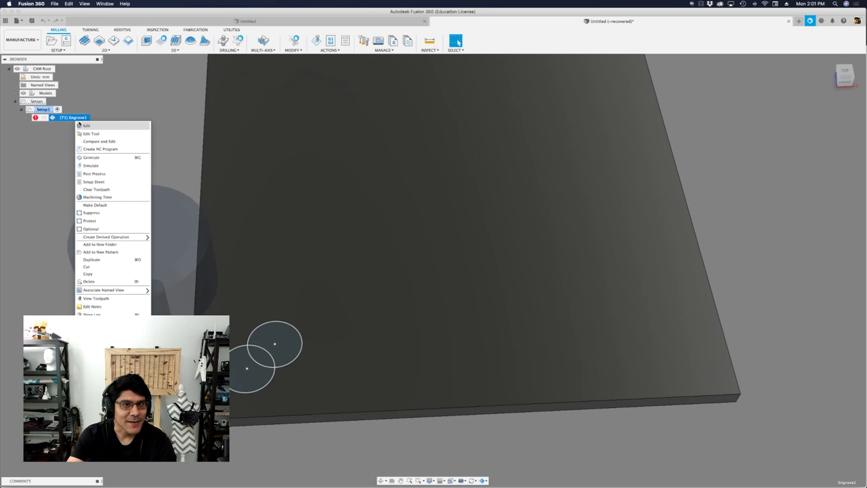
click(84, 125)
click(774, 109)
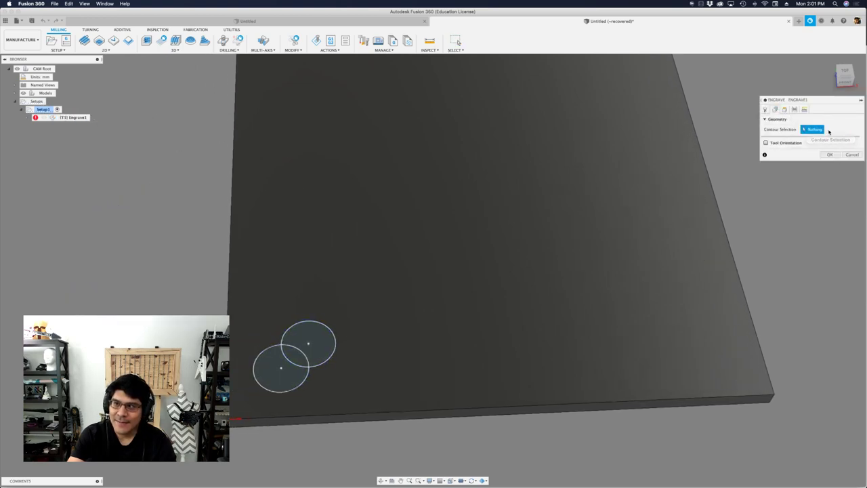
click(284, 392)
click(829, 154)
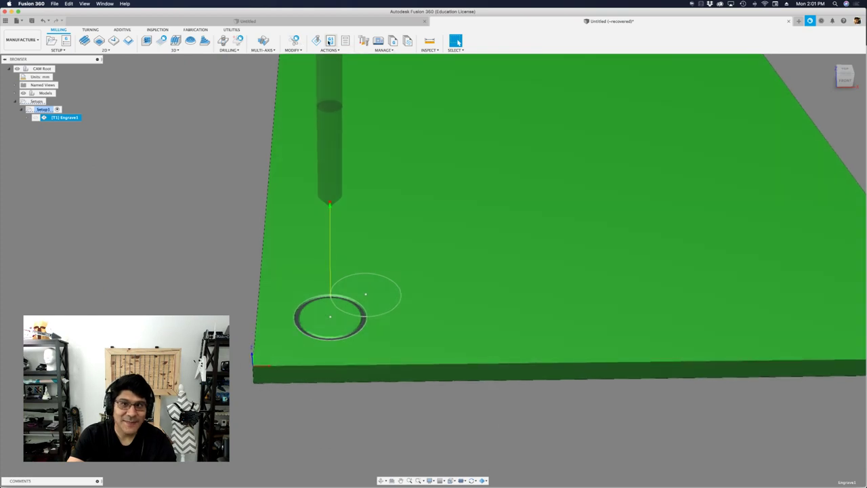
click(317, 41)
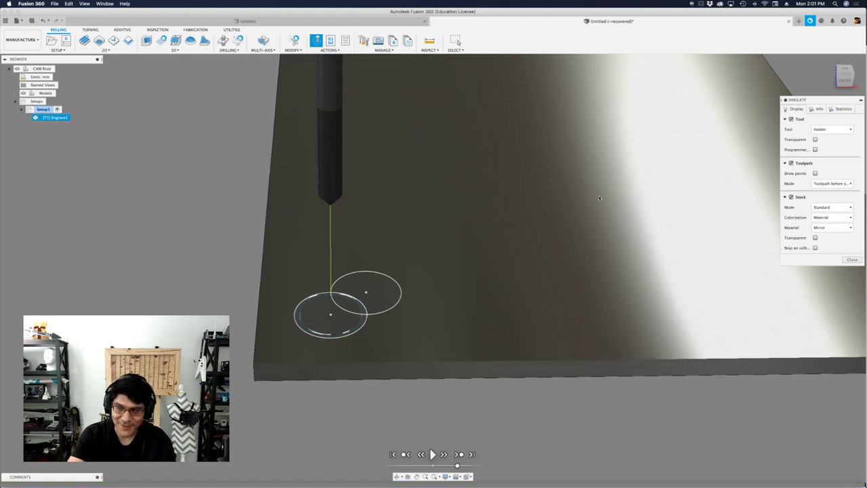
click(852, 260)
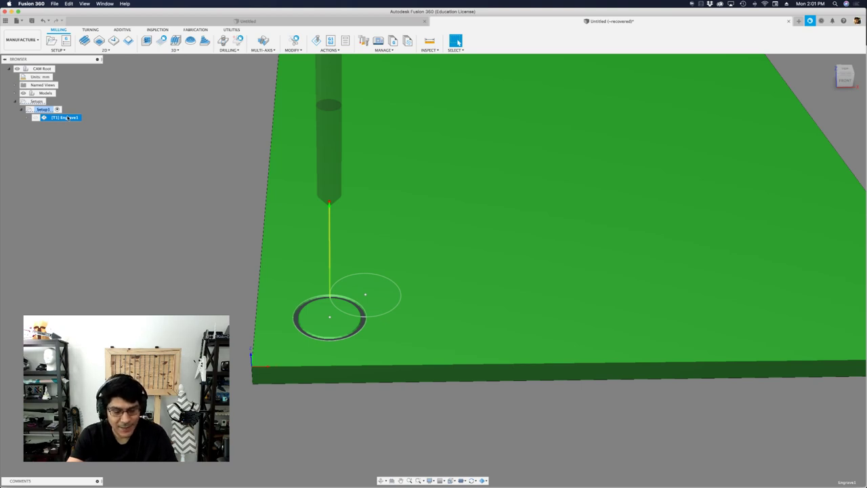
Duplicate Engrave1 and set the other circle, farther from the origin corner, as the contour of the copy
right_click(68, 117)
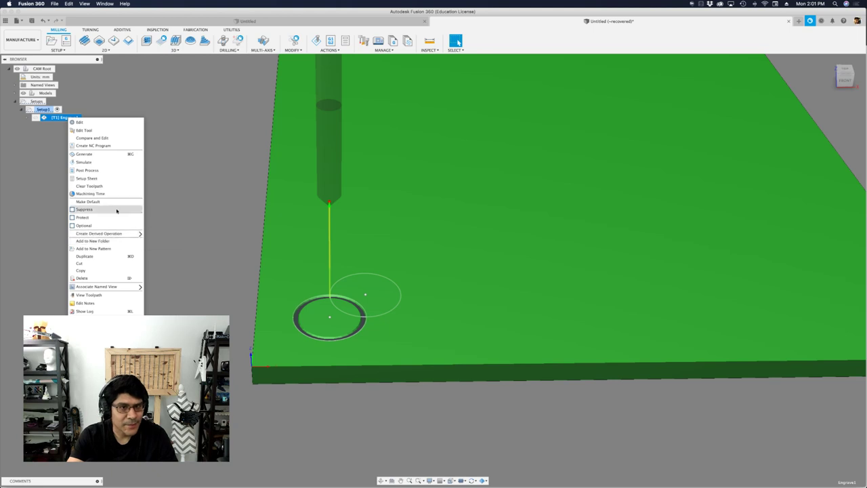
click(85, 256)
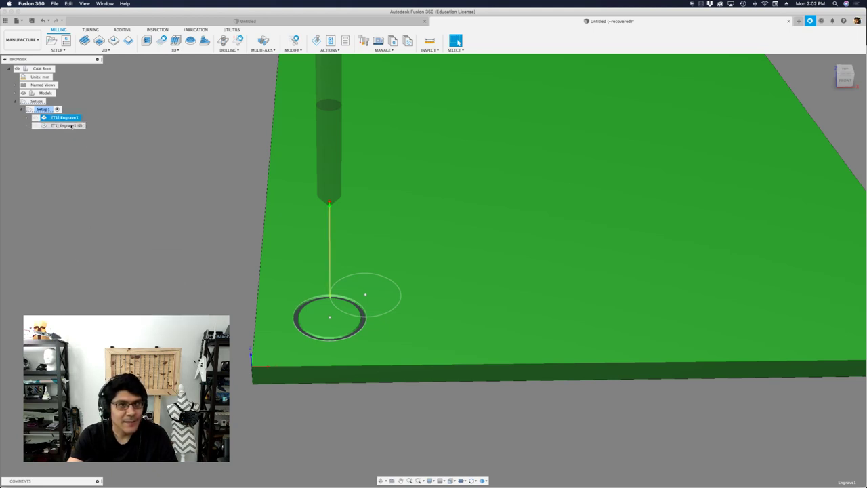
right_click(69, 126)
click(81, 130)
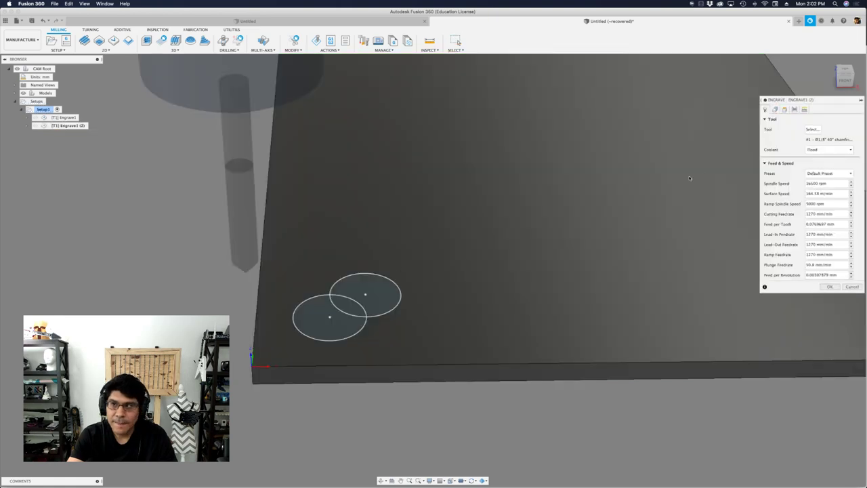
click(775, 110)
click(824, 129)
click(398, 308)
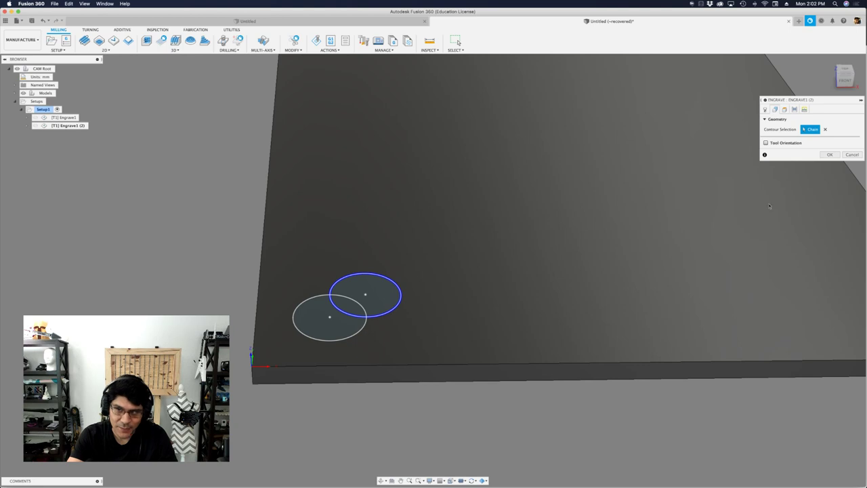
click(828, 154)
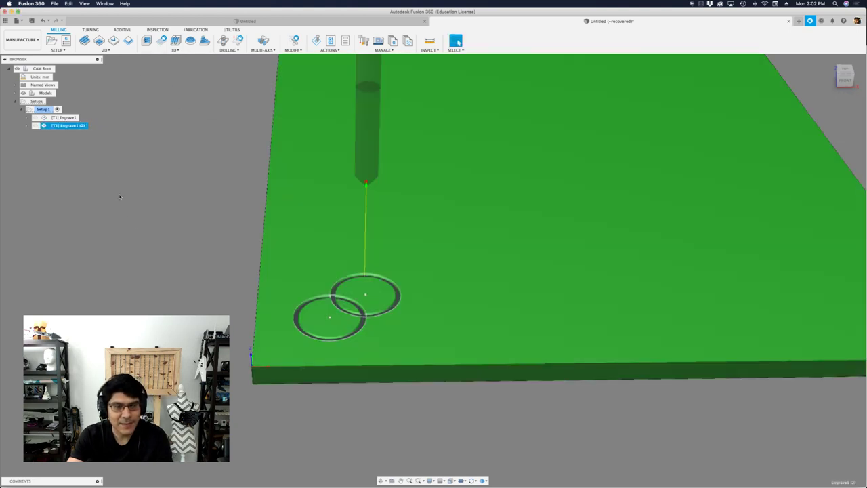
Hide the models so that only the stock preview with both engraved circles is shown
shift+scroll(193, 289, up, 5)
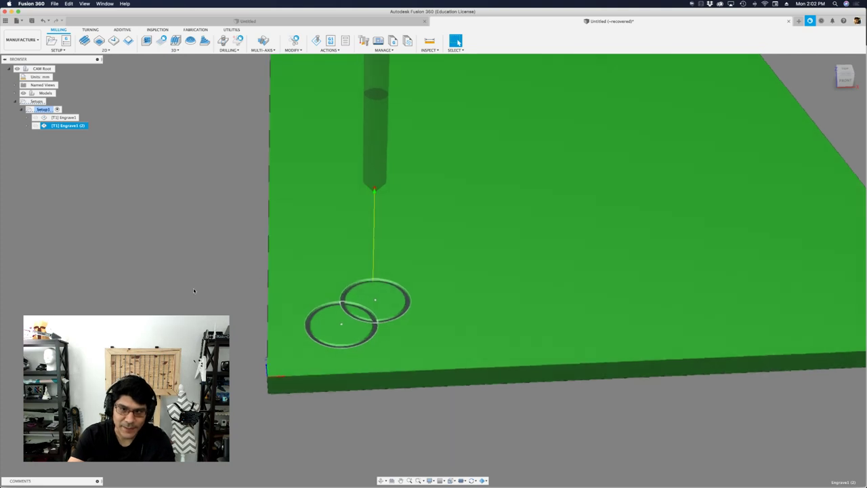
scroll(194, 289, down, 3)
scroll(251, 313, up, 5)
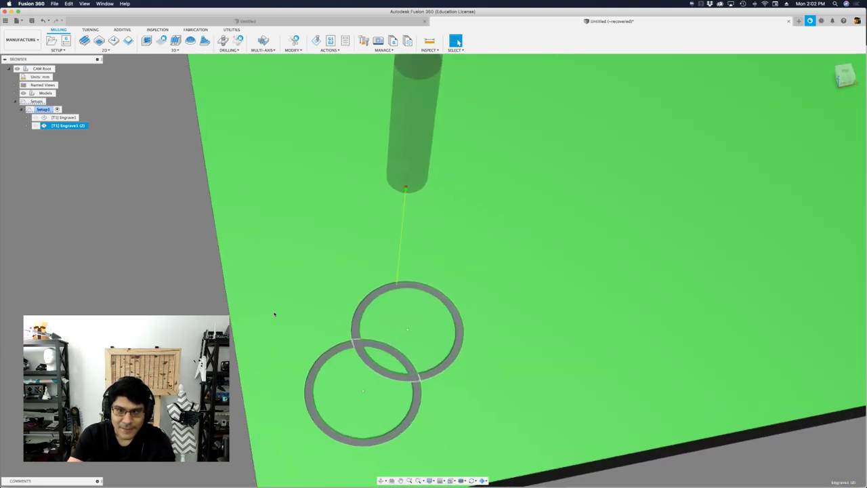
scroll(274, 314, down, 2)
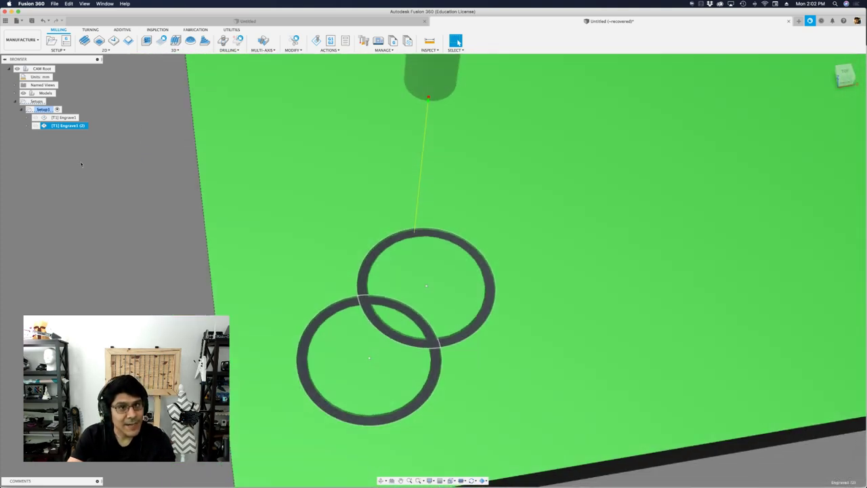
click(23, 93)
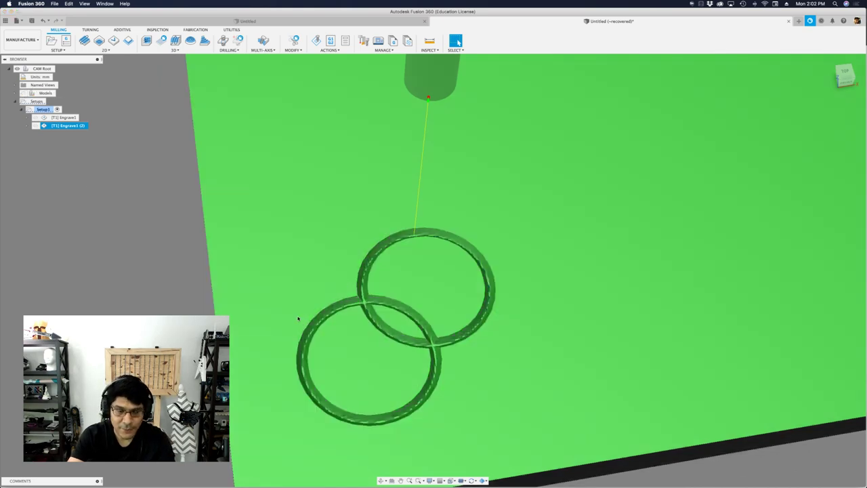
Examine the two engraved rings and their intersections in the stock preview
scroll(298, 318, down, 2)
scroll(373, 323, up, 5)
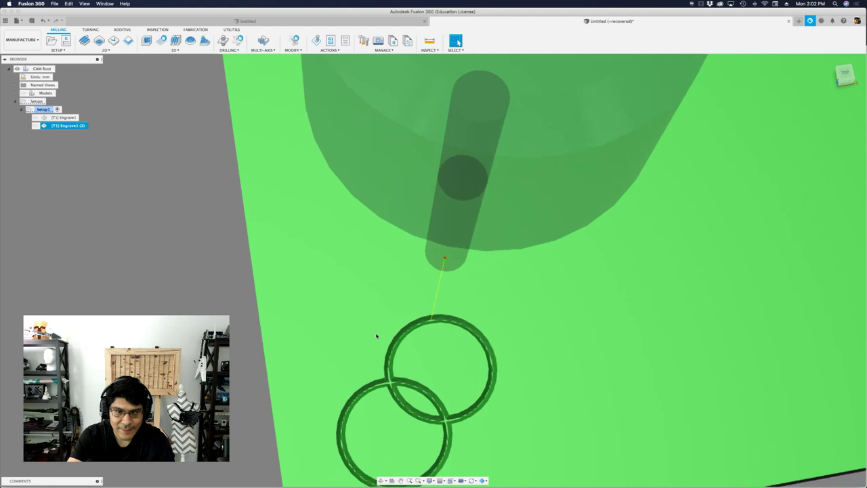
scroll(406, 349, down, 2)
scroll(413, 339, down, 1)
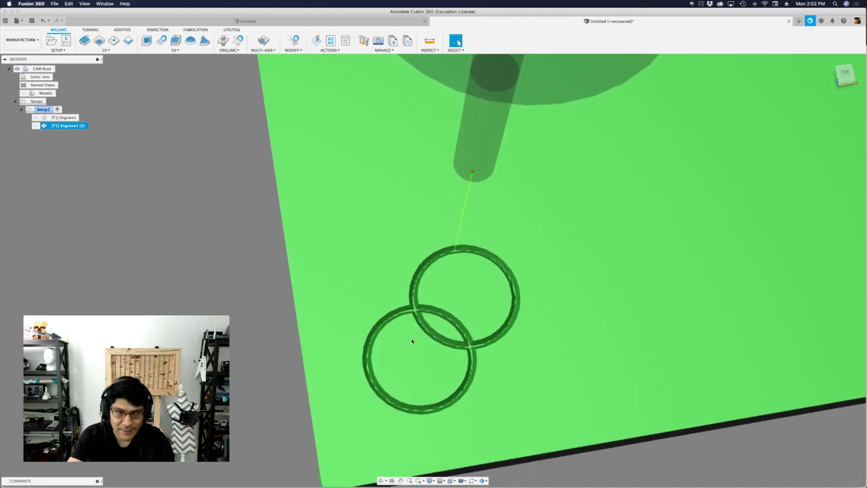
scroll(413, 338, up, 4)
scroll(413, 339, down, 3)
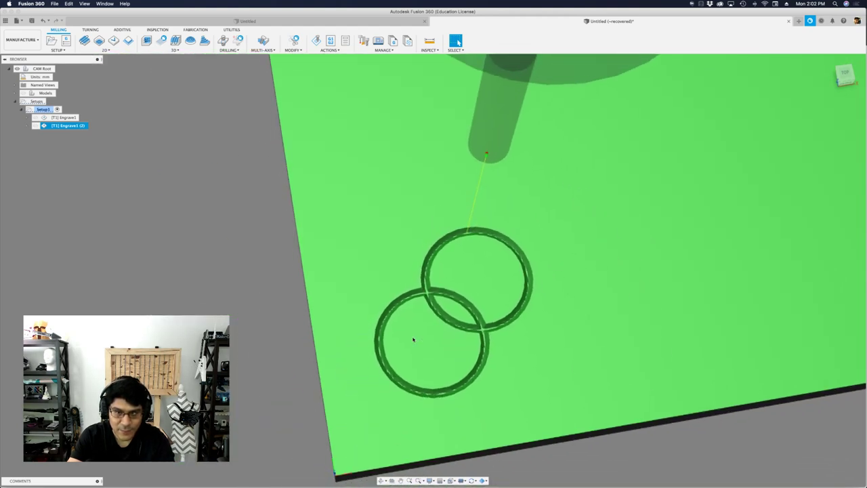
scroll(413, 339, up, 1)
scroll(413, 338, down, 2)
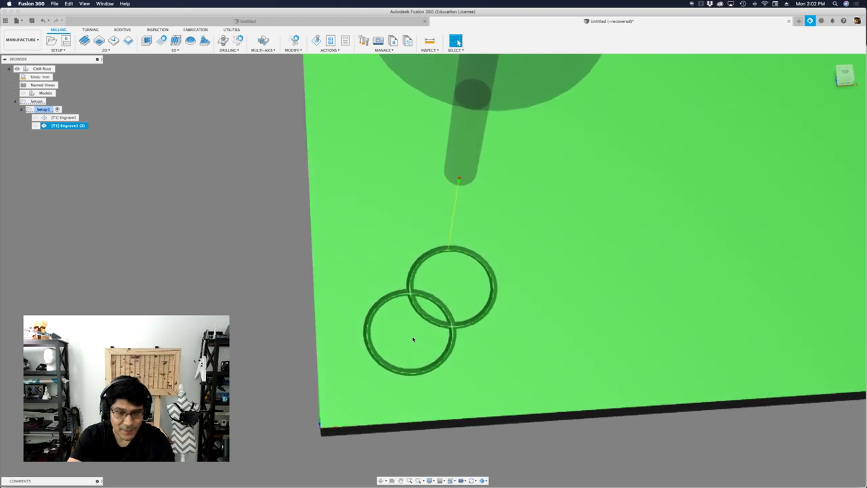
scroll(414, 338, up, 1)
scroll(413, 339, up, 1)
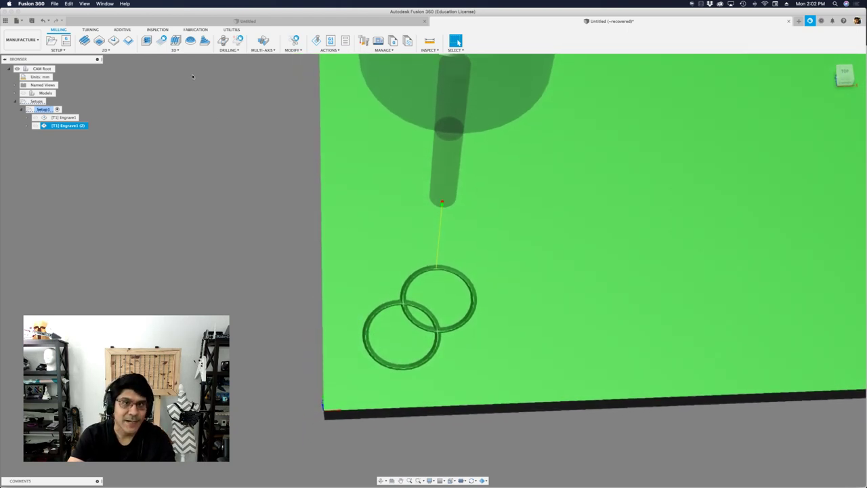
Simulate all of Setup1, play back both engraving operations, and inspect the overlapping circles from several angles
click(43, 110)
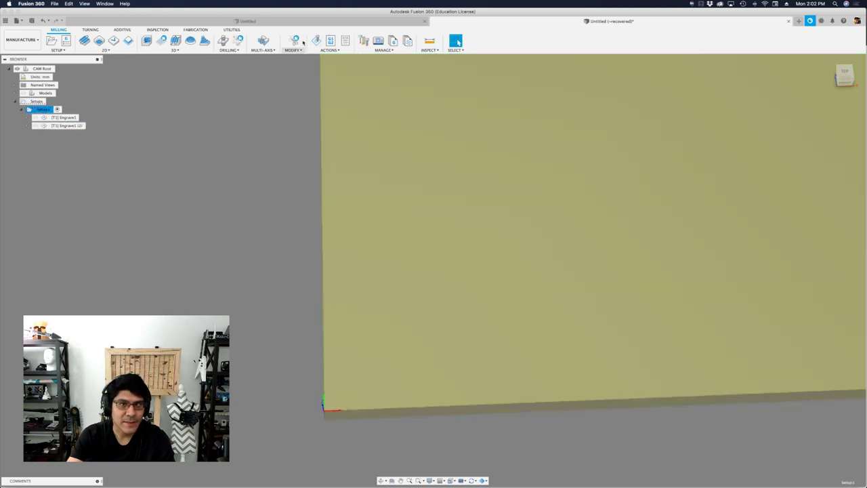
click(315, 41)
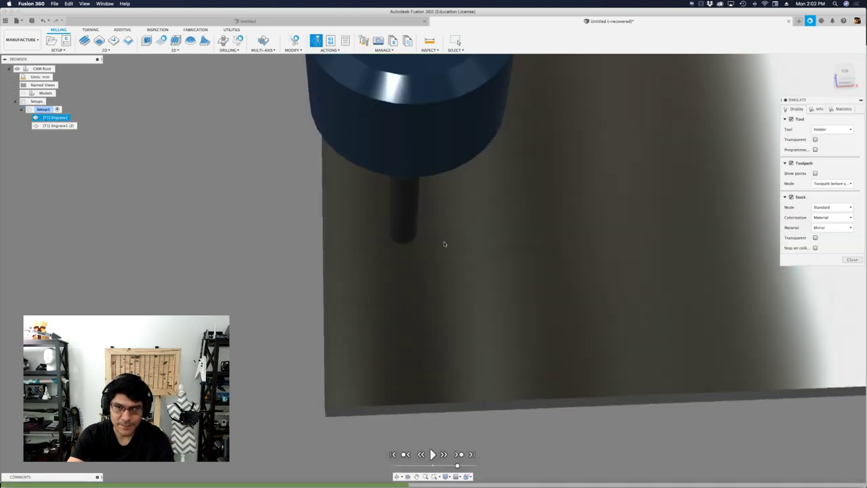
click(432, 454)
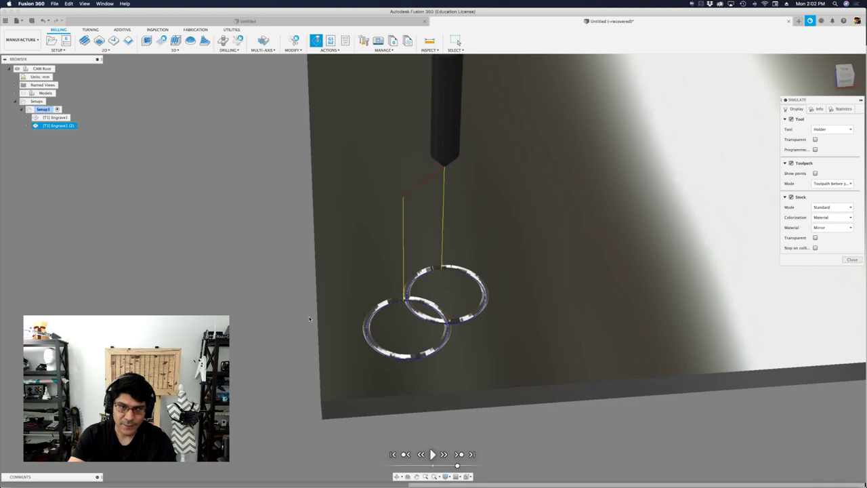
shift+middle_drag(313, 318, 365, 300)
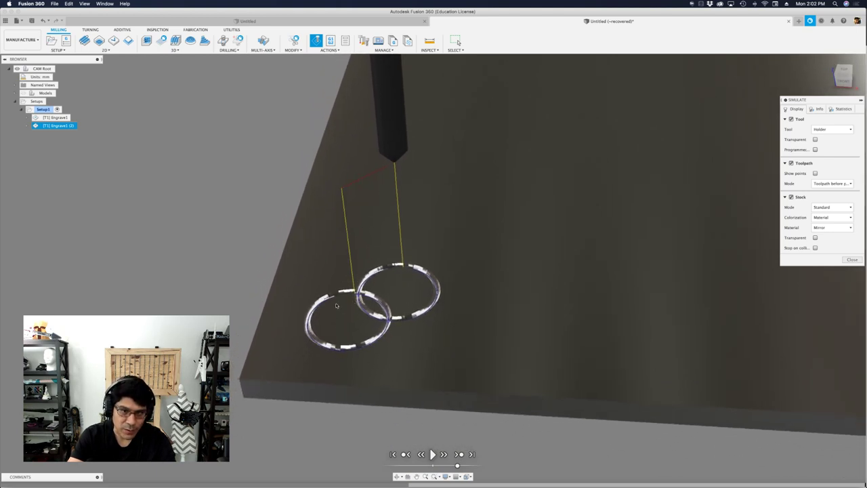
shift+middle_drag(369, 300, 355, 212)
shift+middle_drag(413, 207, 389, 210)
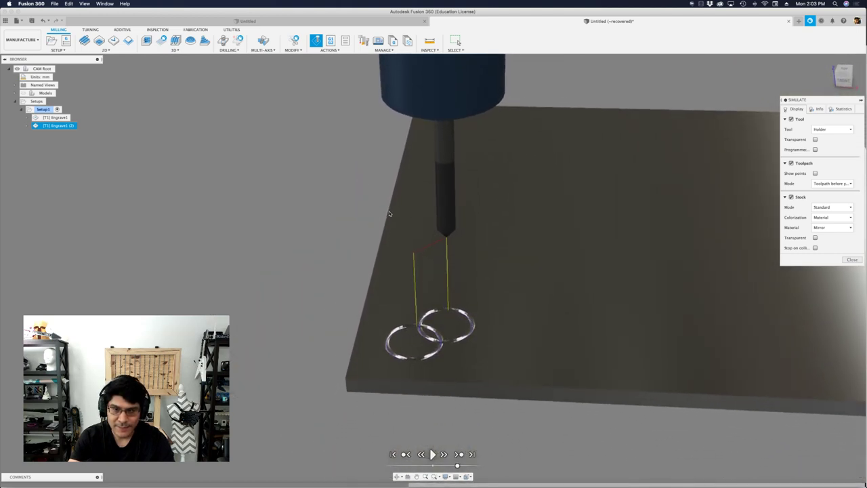
shift+scroll(389, 213, left, 8)
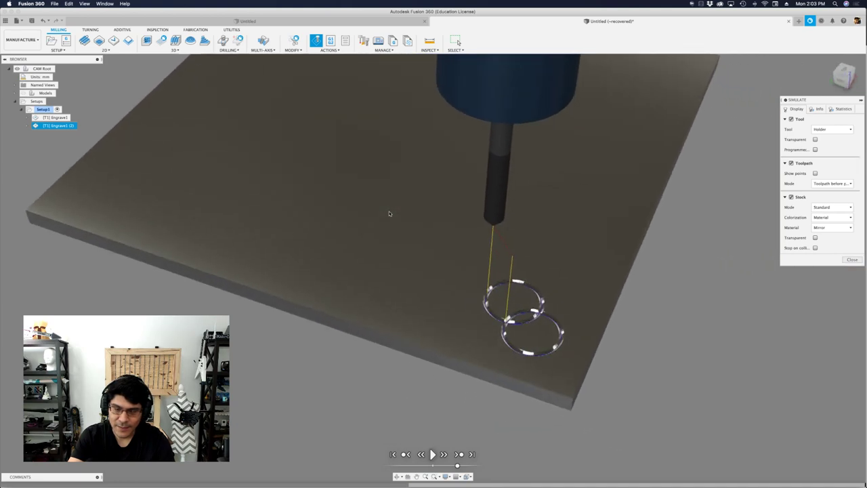
shift+scroll(389, 213, right, 8)
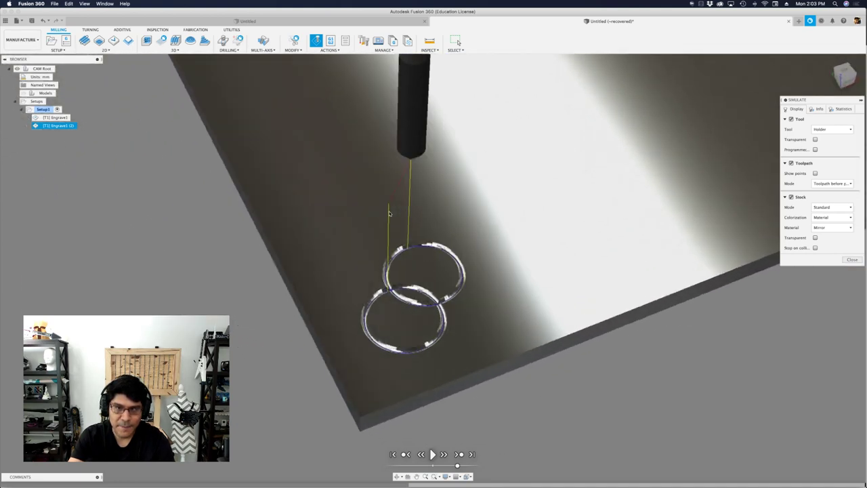
shift+middle_drag(388, 213, 400, 386)
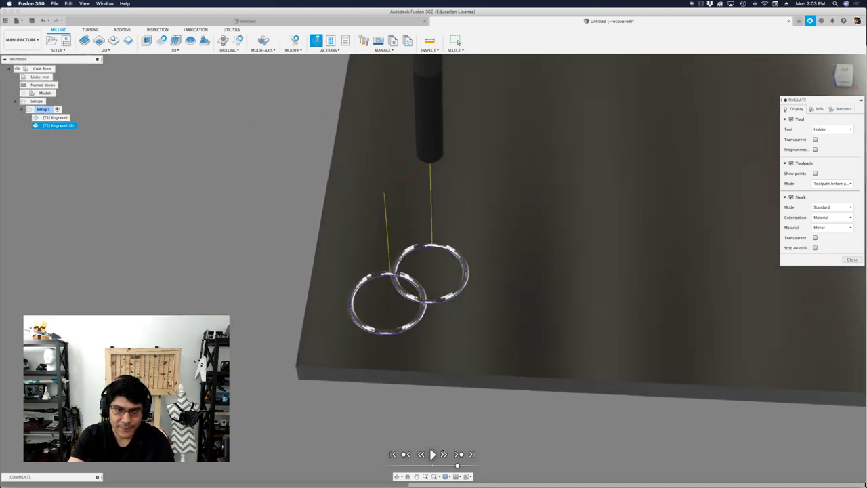
Replay the Setup1 simulation and review both circle cuts on the whole plate
click(432, 454)
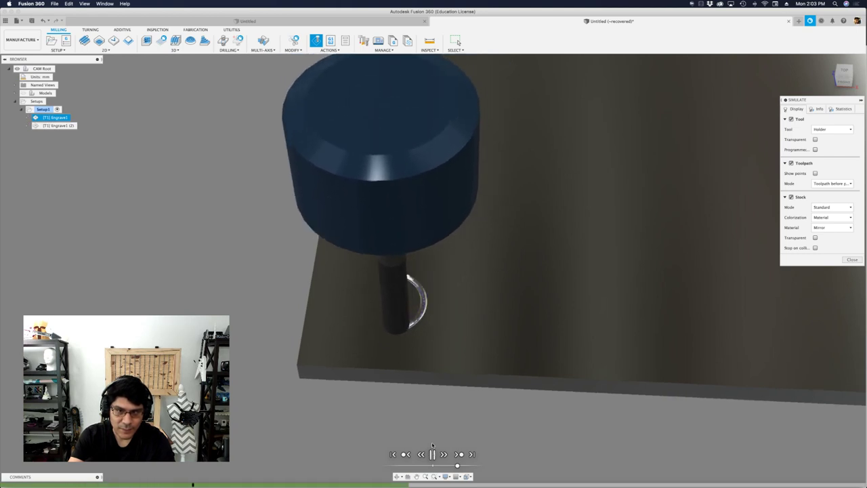
scroll(432, 444, down, 3)
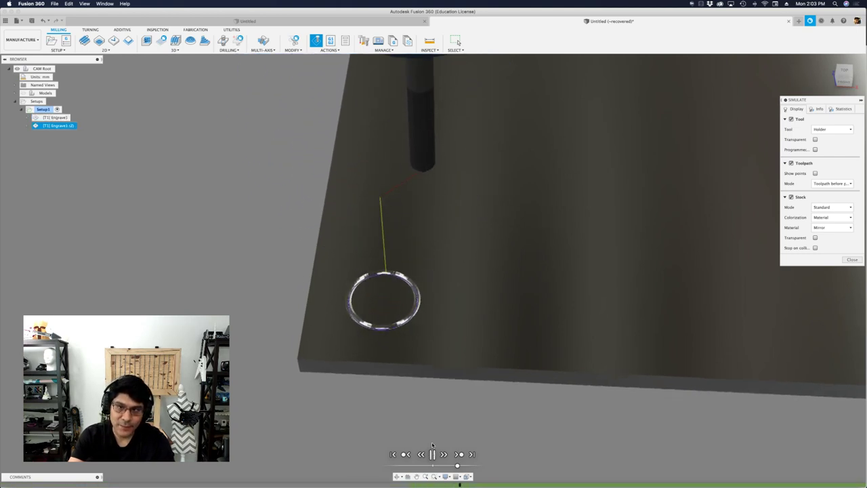
shift+middle_drag(432, 444, 322, 275)
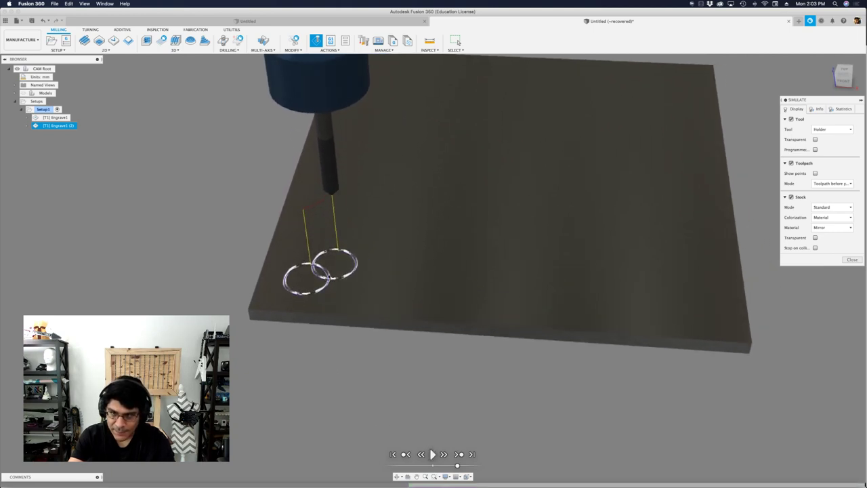
shift+middle_drag(723, 313, 361, 339)
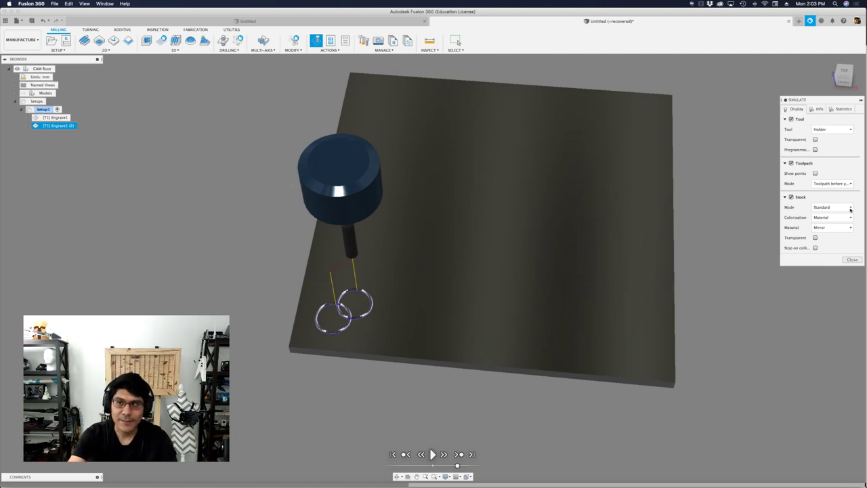
Close the simulation and add both engraving operations in Setup1 to a new toolpath pattern
click(853, 258)
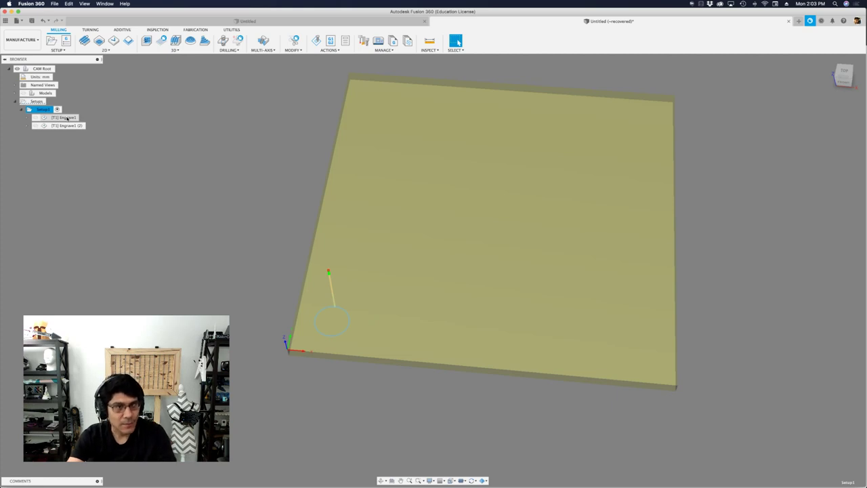
click(65, 118)
shift+click(68, 125)
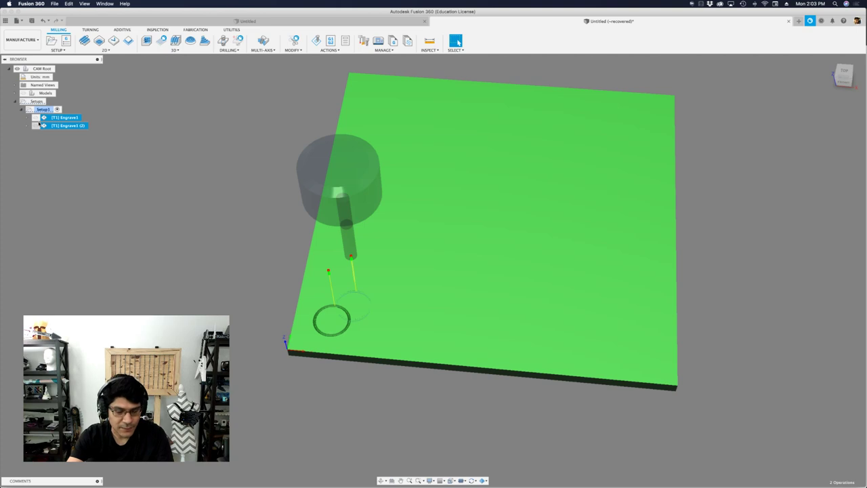
right_click(62, 118)
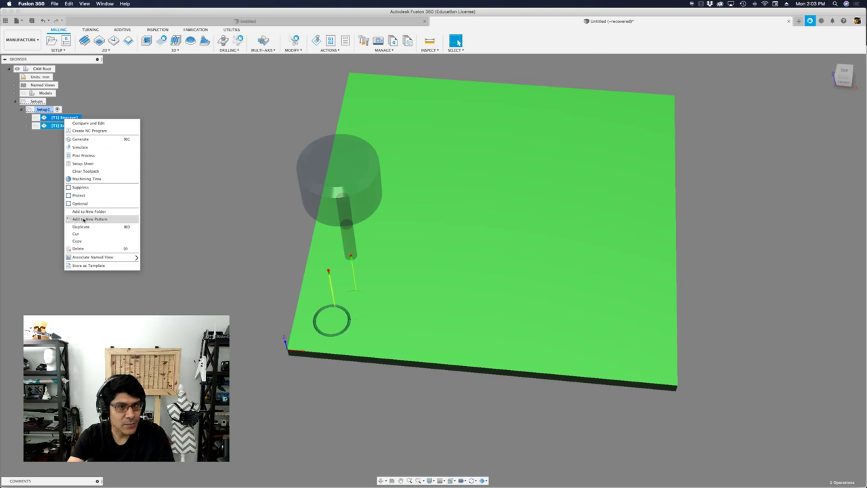
click(112, 220)
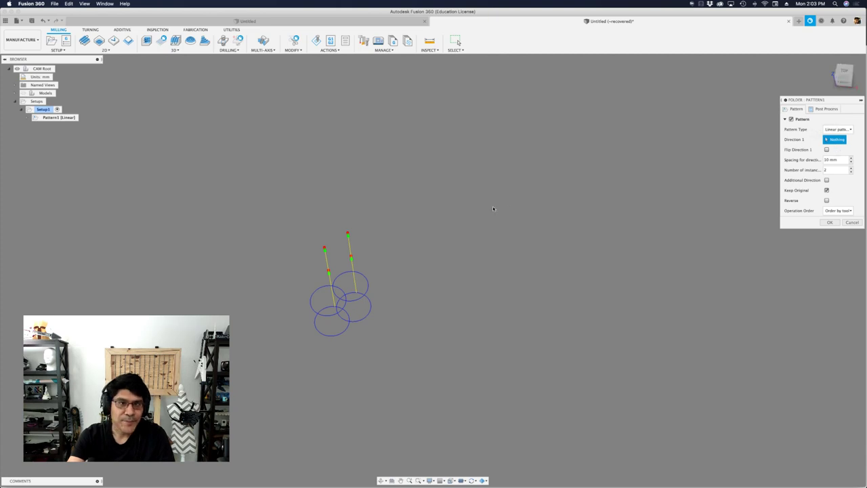
Show the model and its origin, keep the linear pattern type, and use the origin's X axis as direction 1
click(23, 94)
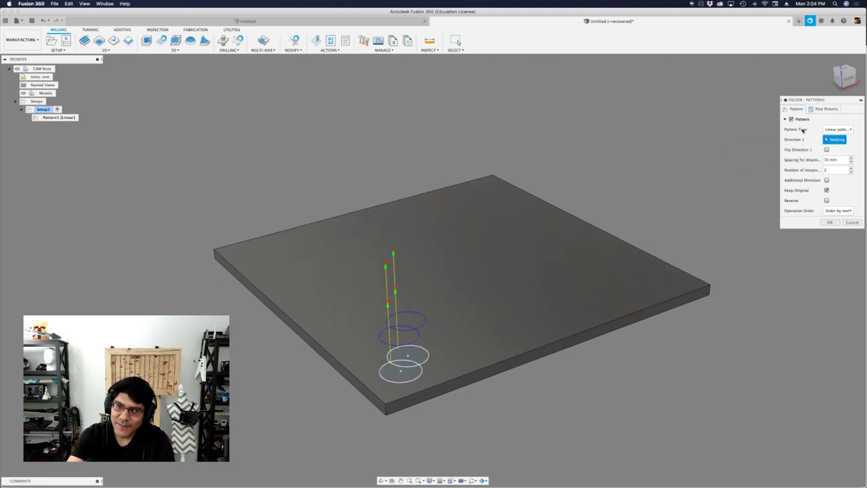
click(845, 130)
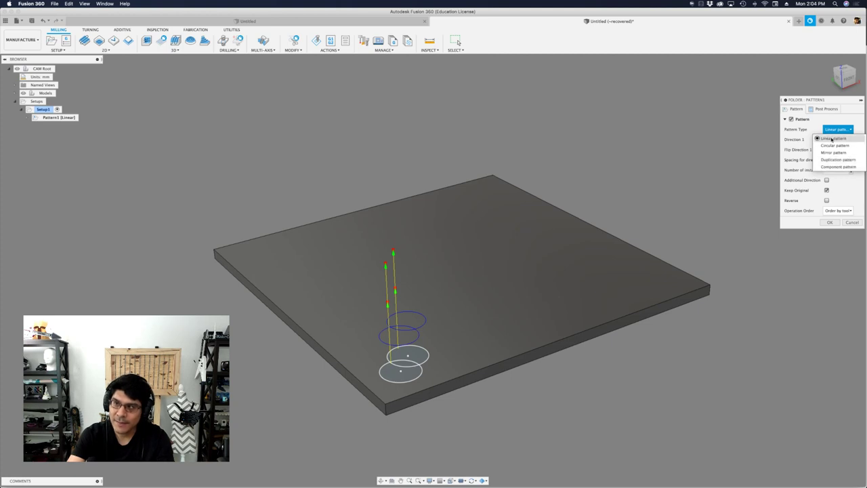
click(829, 139)
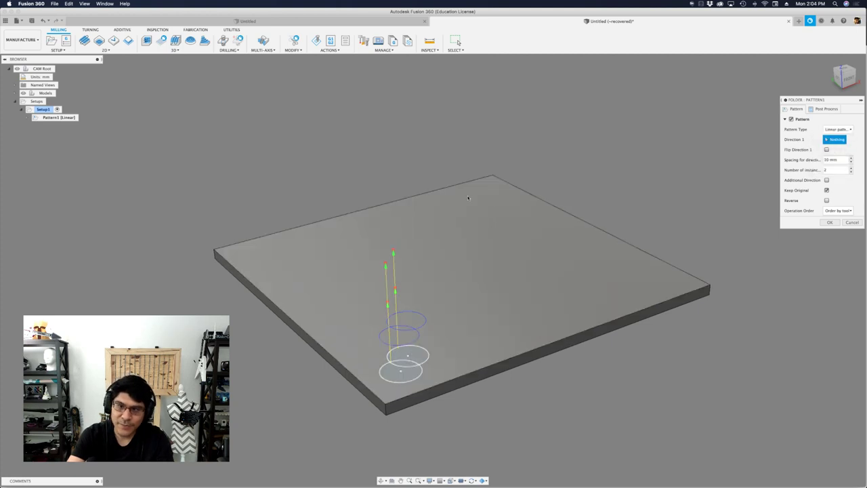
shift+middle_drag(464, 186, 365, 157)
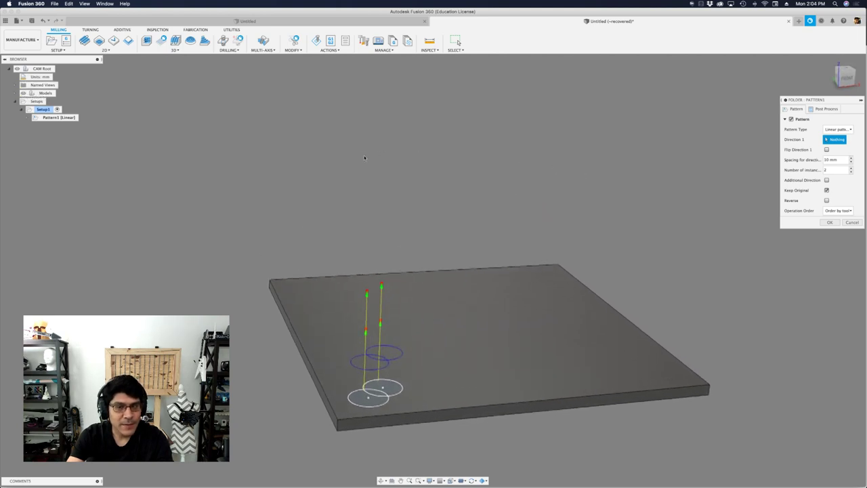
click(17, 93)
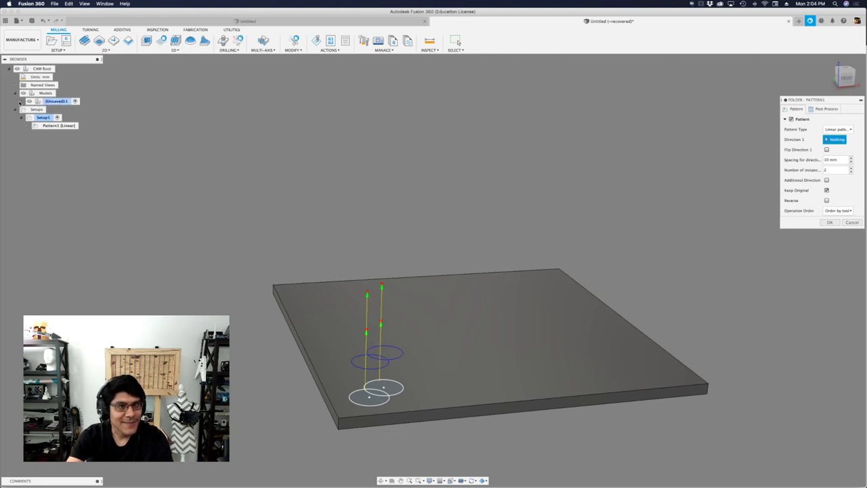
click(21, 102)
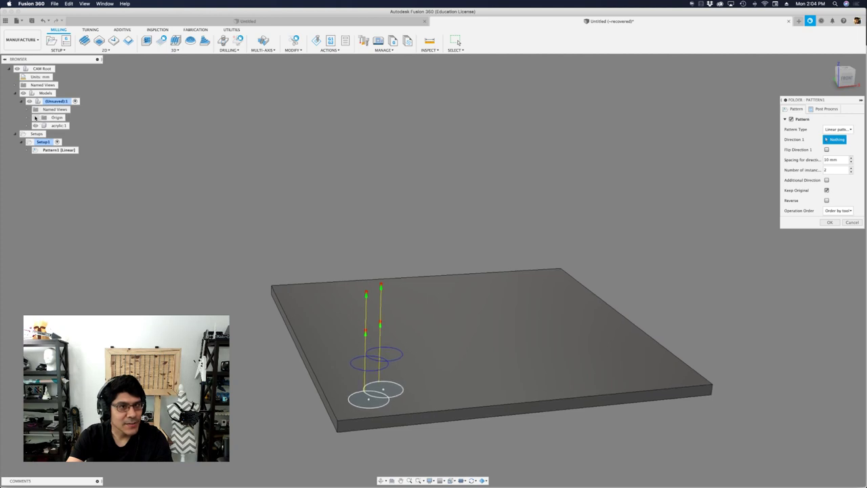
click(37, 117)
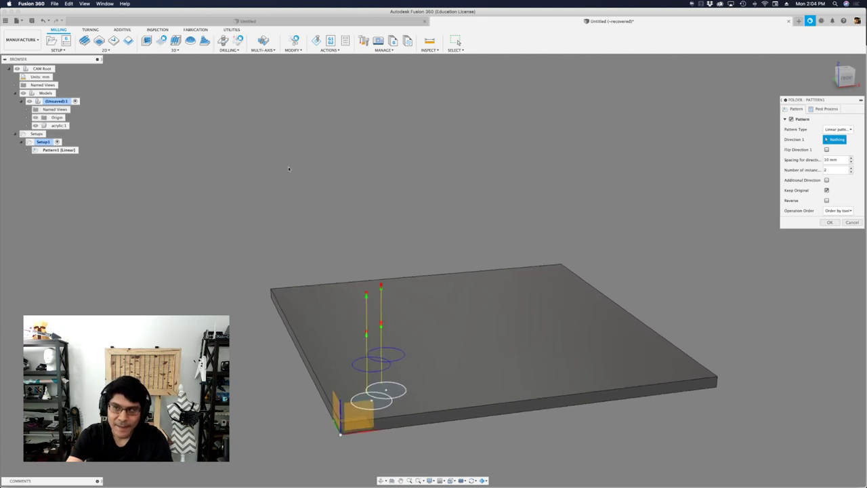
click(356, 434)
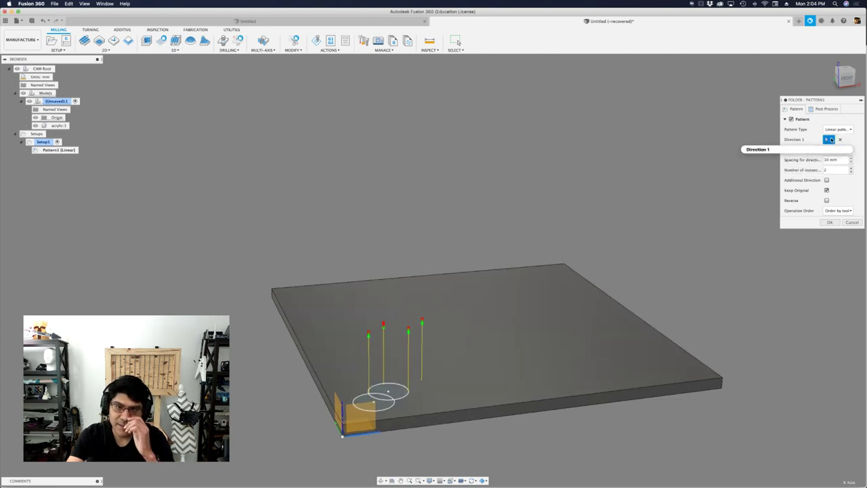
Try flipping direction 1 of the linear toolpath pattern
shift+middle_drag(802, 238, 805, 214)
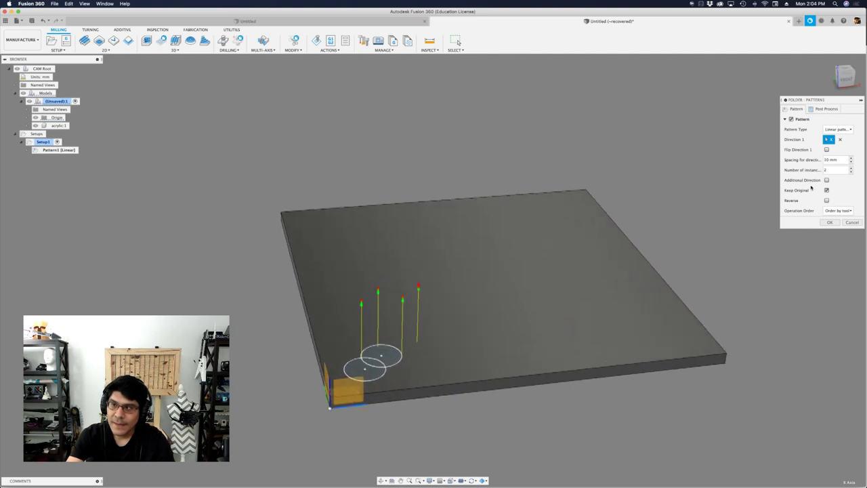
click(826, 150)
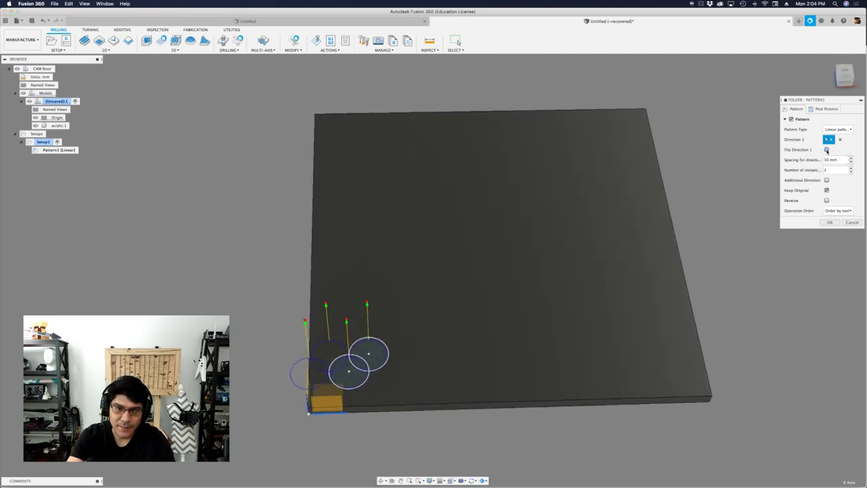
click(827, 150)
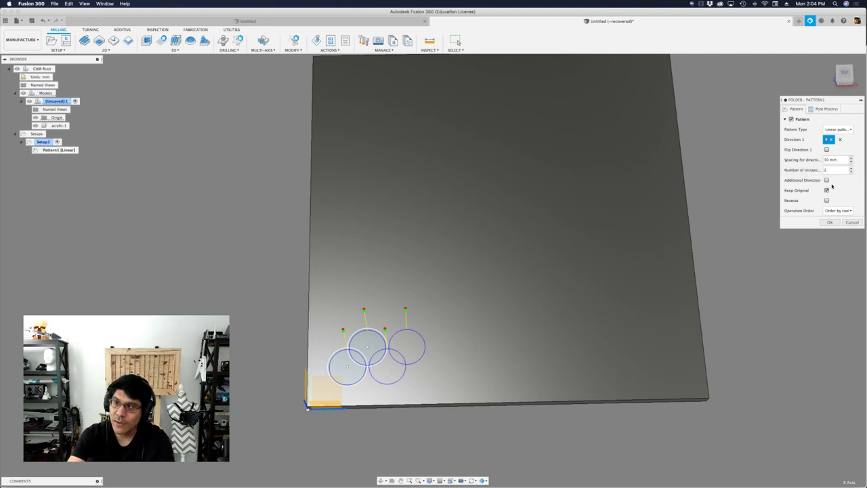
click(826, 190)
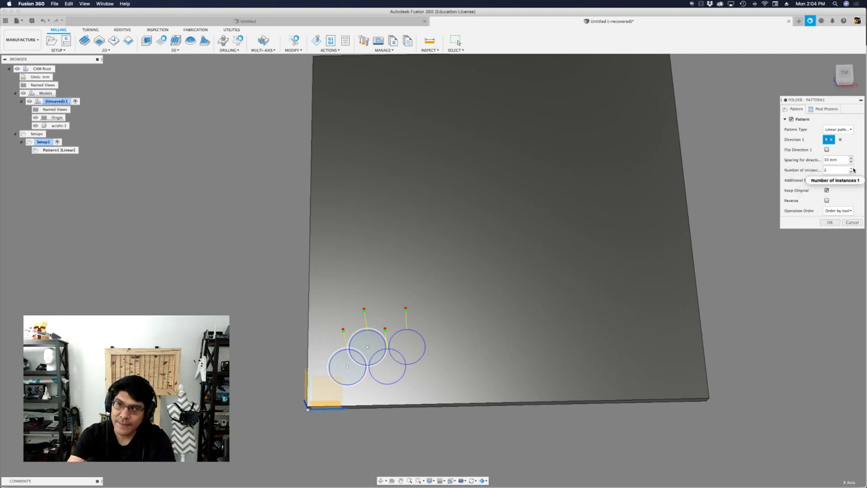
Set the number of instances along direction 1 to 9 and check the row against the plate's edges
click(852, 168)
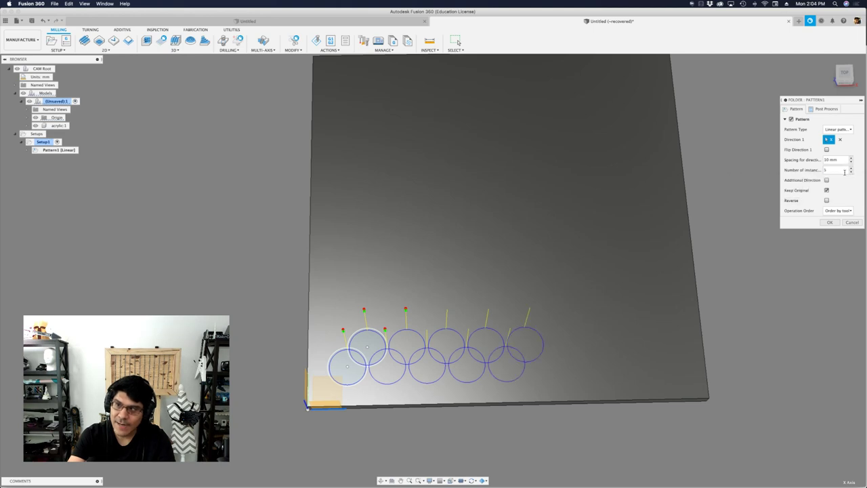
double_click(845, 170)
text(10)
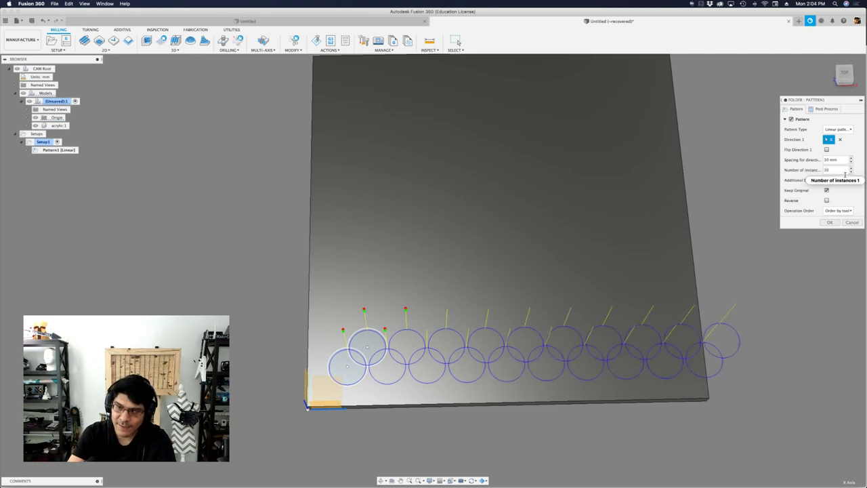
scroll(766, 335, up, 5)
scroll(720, 338, down, 4)
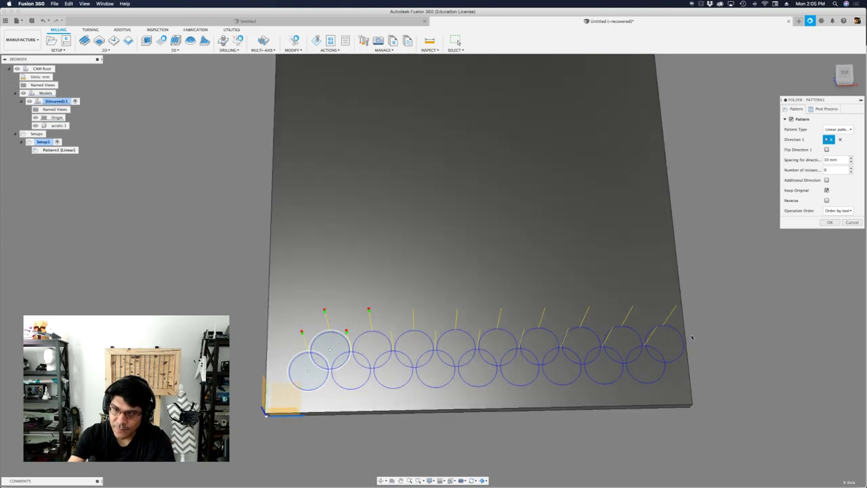
shift+middle_drag(691, 338, 691, 344)
scroll(681, 348, down, 3)
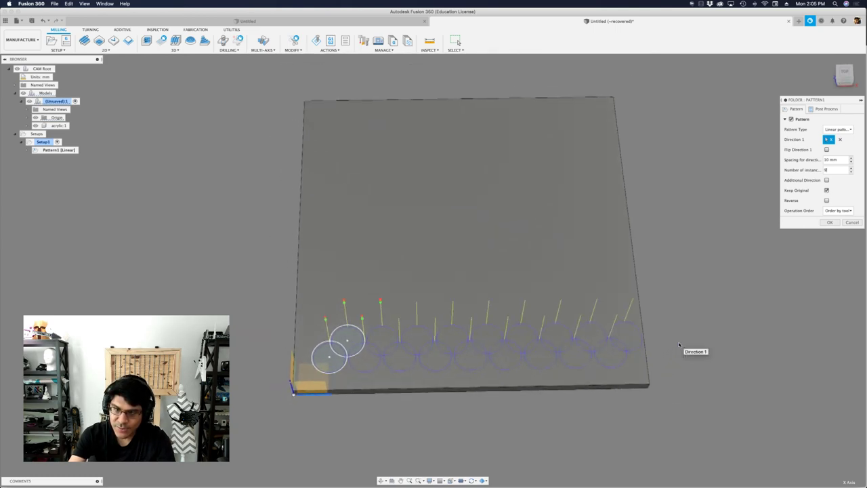
scroll(680, 294, up, 2)
scroll(714, 226, down, 3)
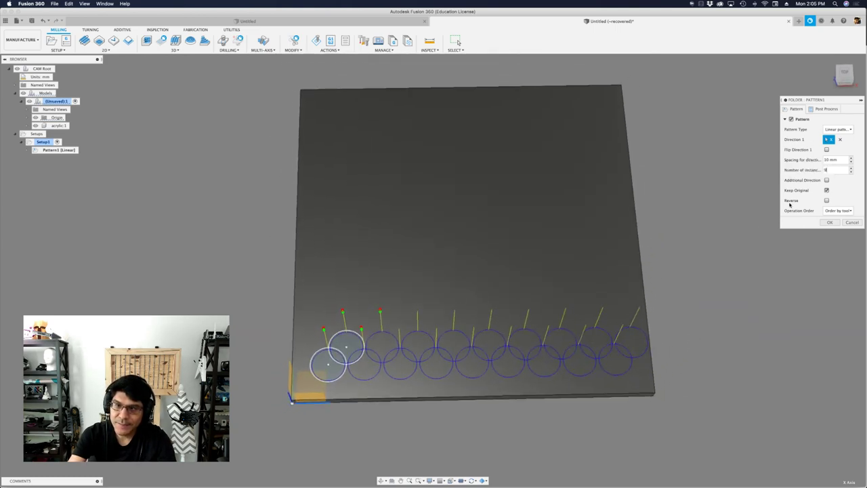
scroll(809, 282, up, 3)
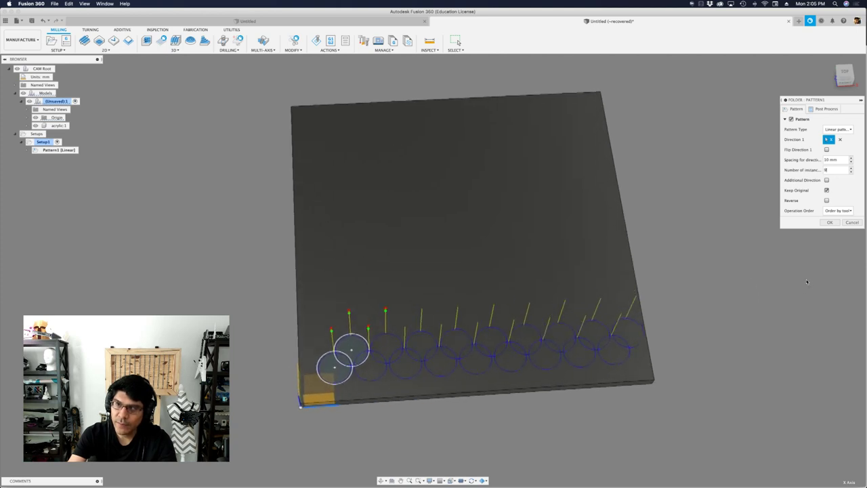
scroll(818, 178, up, 1)
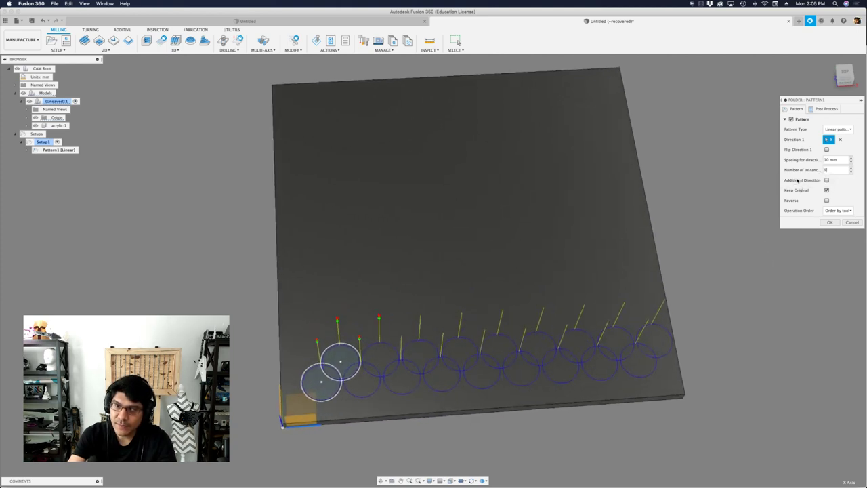
Enable an additional direction for the pattern and use the origin's Y axis as direction 2
click(826, 181)
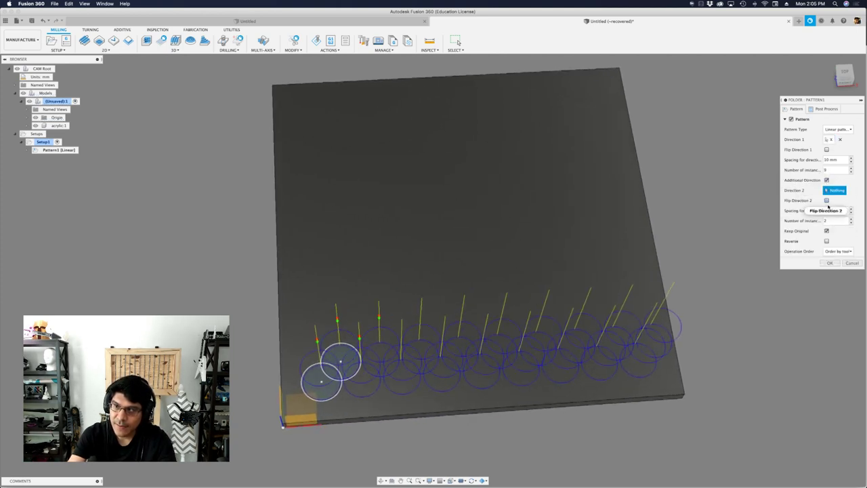
scroll(832, 209, down, 2)
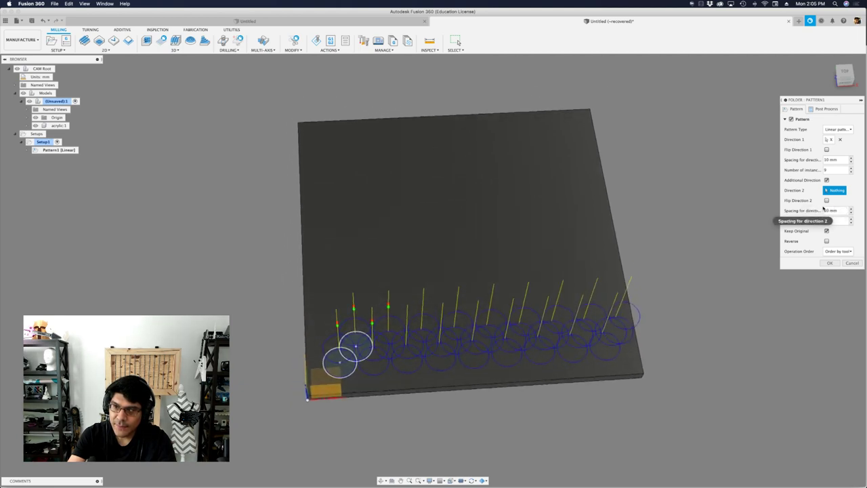
click(826, 201)
click(826, 201)
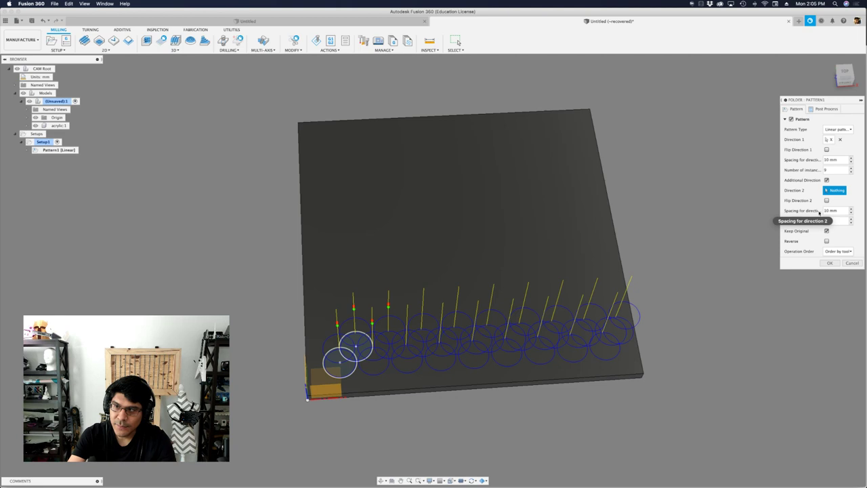
click(823, 211)
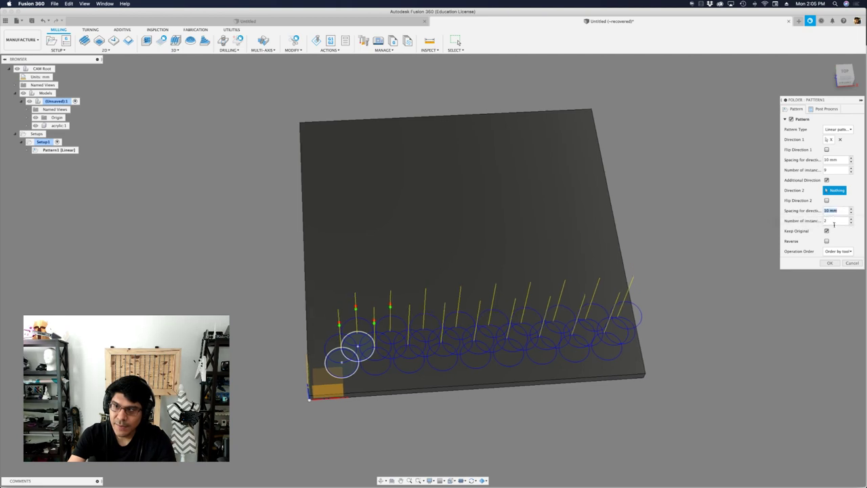
click(834, 221)
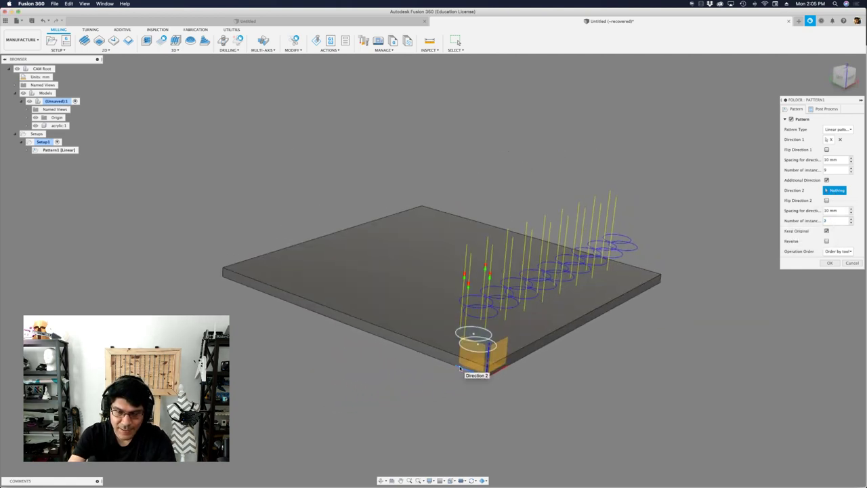
click(460, 368)
Set the number of instances along direction 2 to 9, finish the pattern, and inspect it on the plate
shift+middle_drag(460, 369, 556, 372)
double_click(842, 222)
text(9)
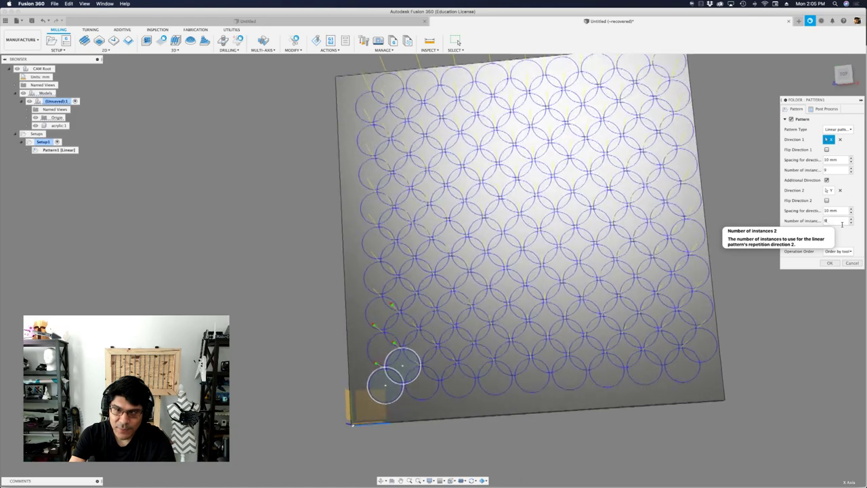
key(Return)
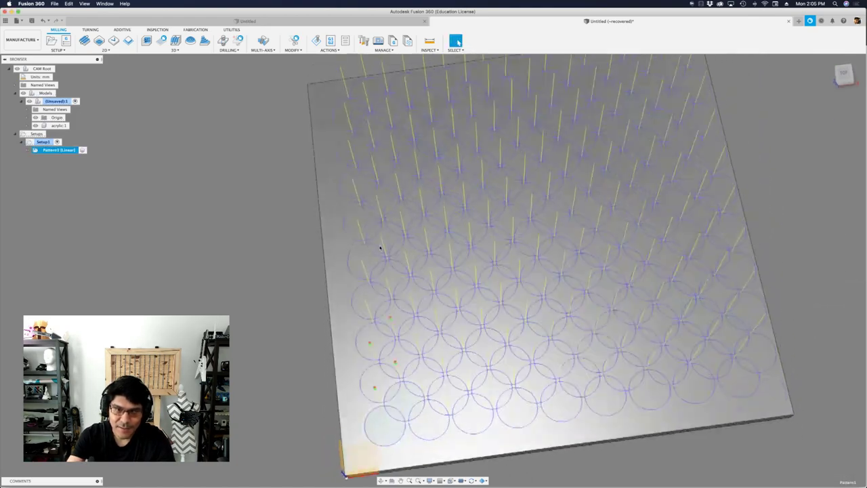
shift+middle_drag(380, 248, 225, 243)
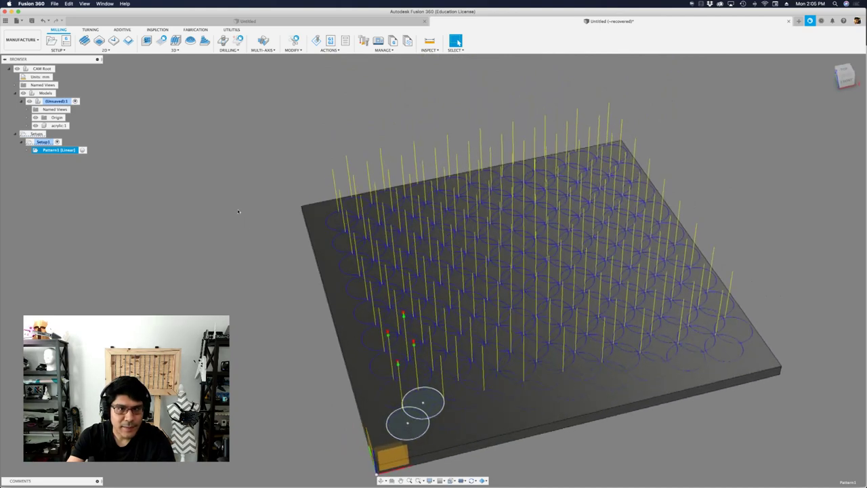
Simulate all of Setup1, play back the patterned circle engraving, and close the simulation
click(54, 143)
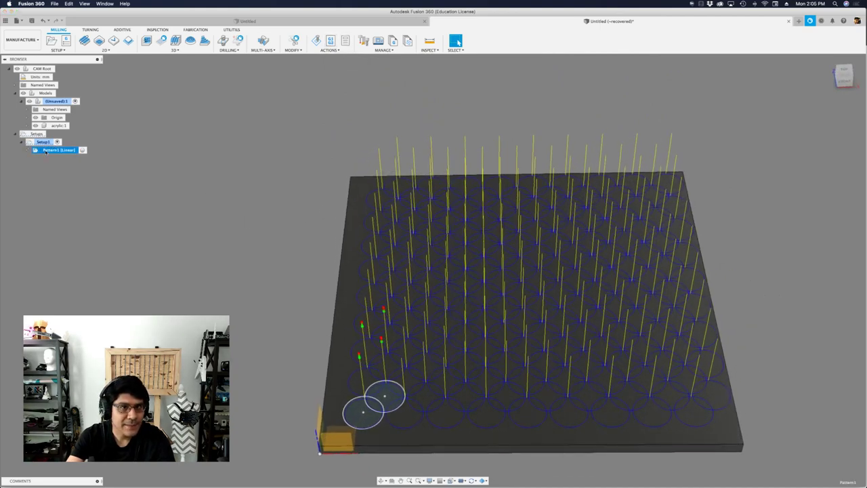
click(316, 41)
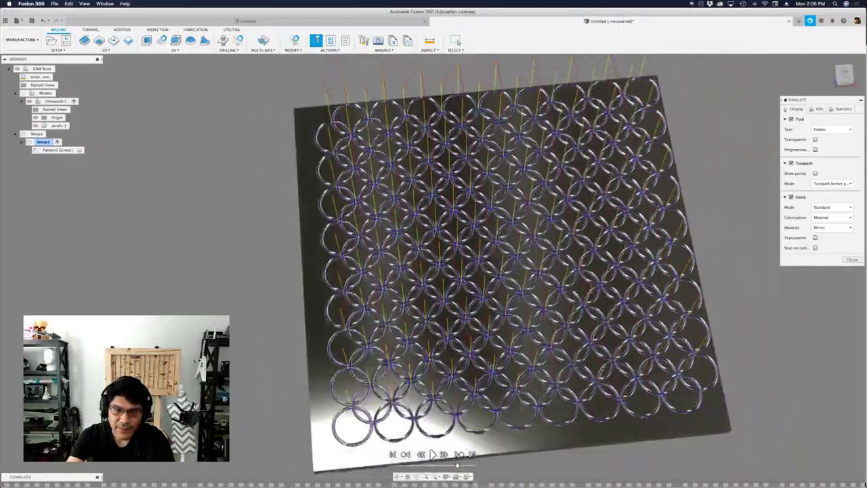
click(433, 454)
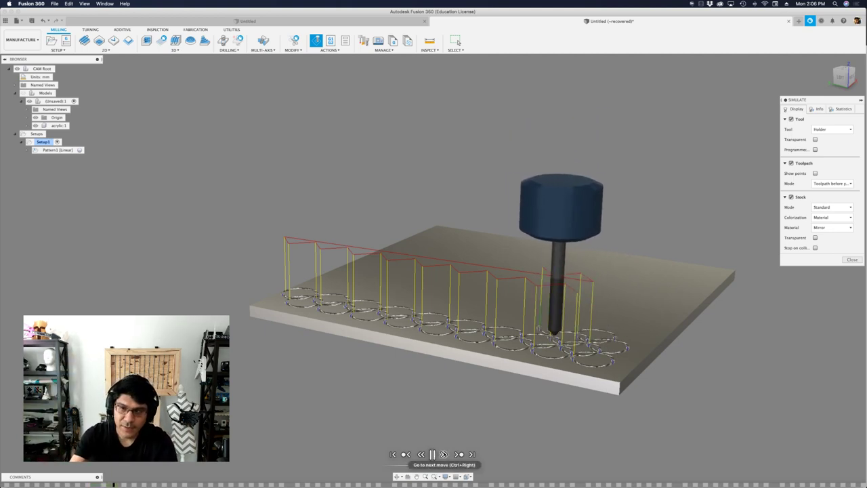
click(848, 260)
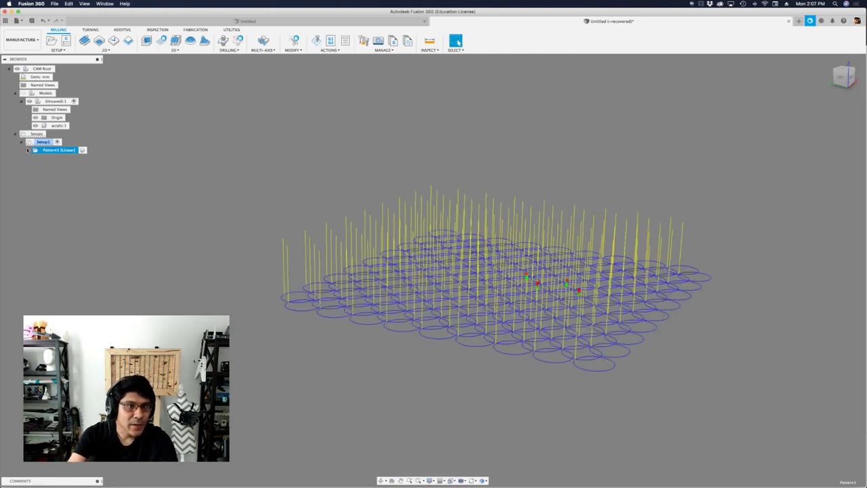
Edit the Engrave1 operation inside the linear pattern, setting its clearance height and retract height offsets to 1 mm
click(78, 158)
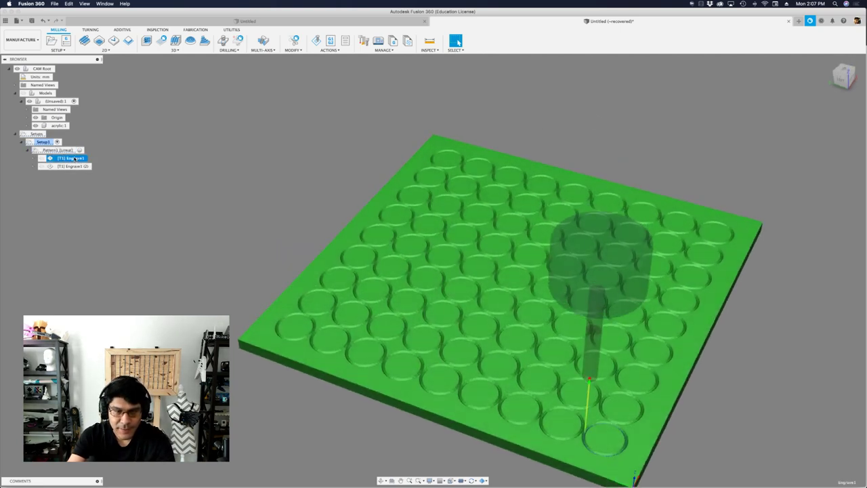
right_click(75, 158)
click(86, 164)
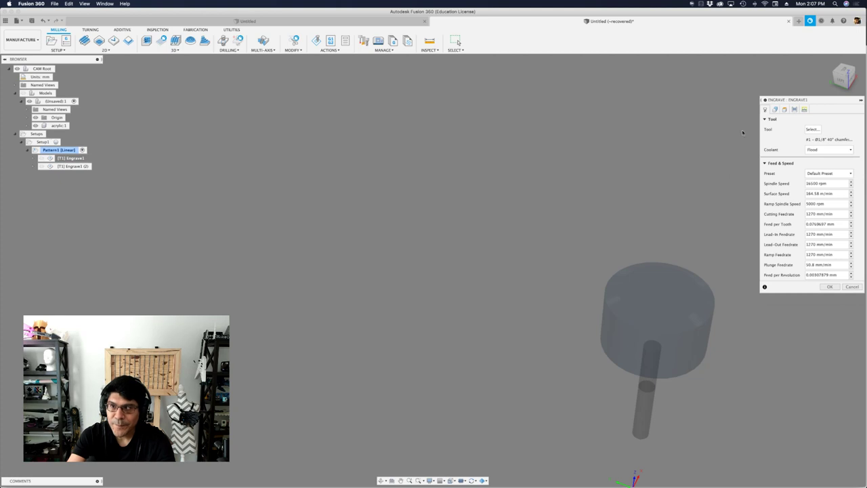
click(783, 110)
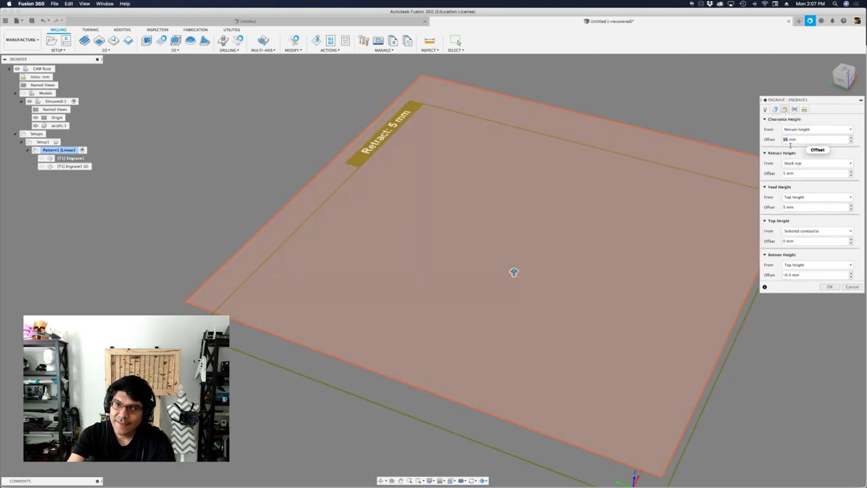
key(Return)
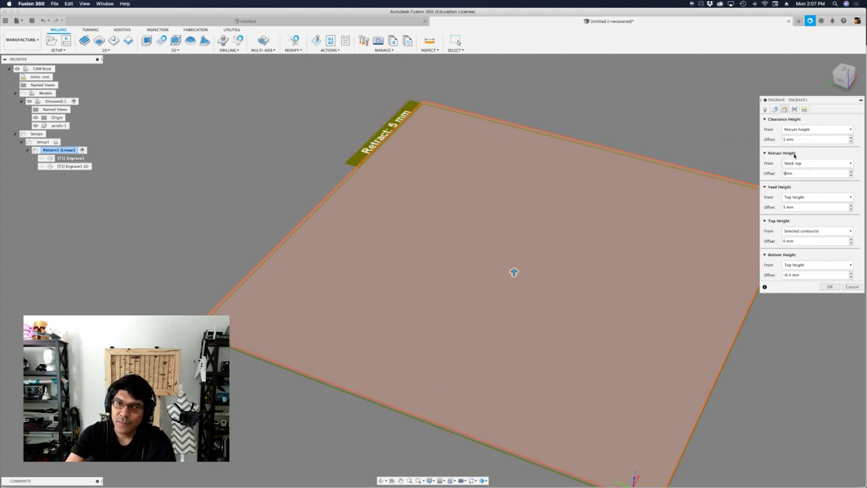
text(1)
key(Return)
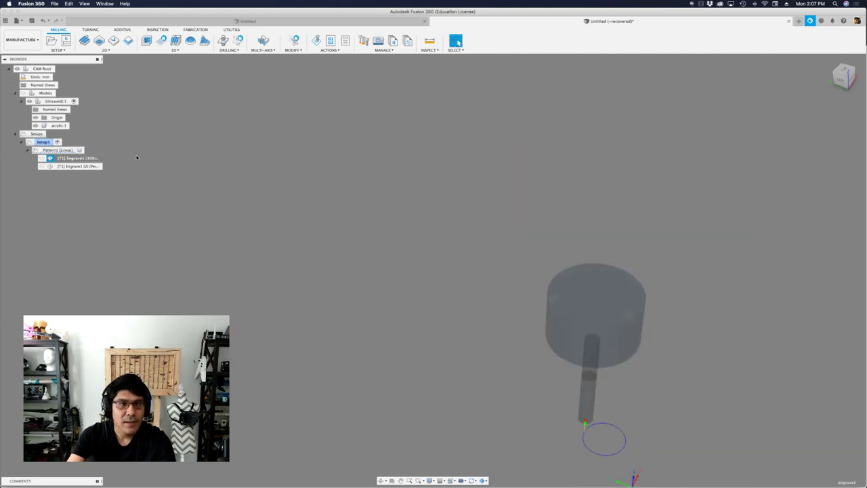
Edit the Engrave1 (2) operation and set its clearance height and retract height offsets to 1 mm as well
right_click(73, 166)
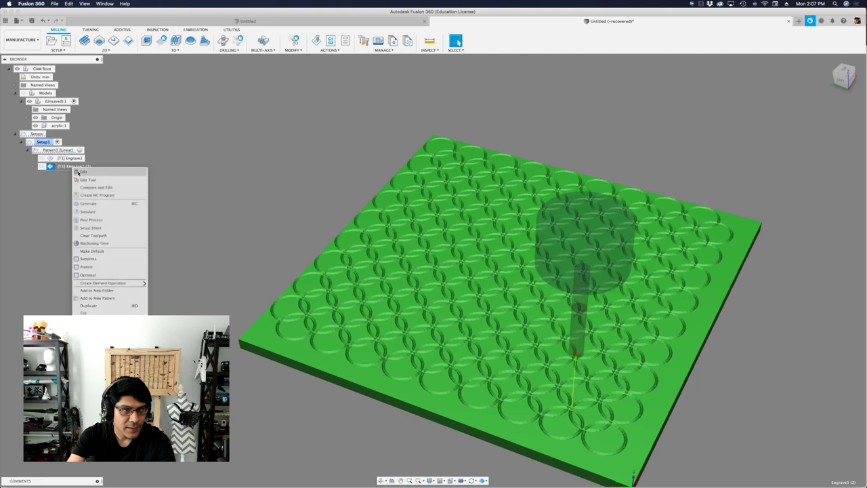
click(85, 172)
click(785, 110)
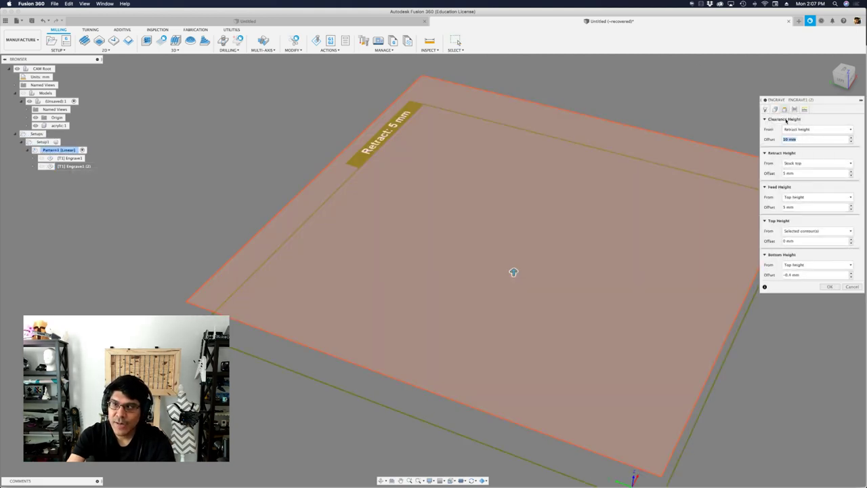
key(Tab)
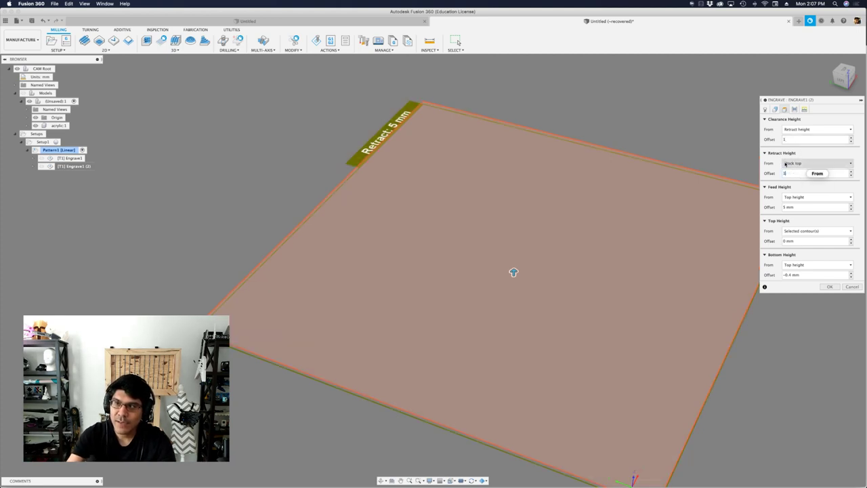
key(Tab)
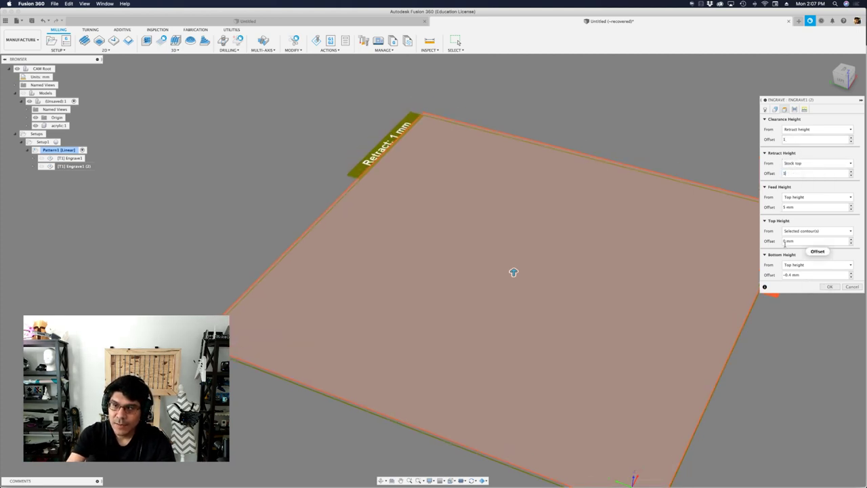
click(832, 286)
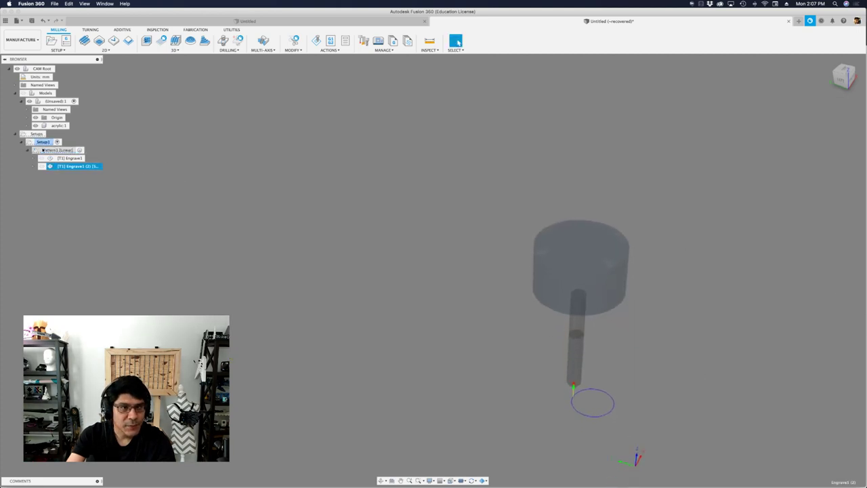
Simulate the linear pattern's toolpaths and advance the playback to the end of the toolpath
click(43, 150)
click(316, 41)
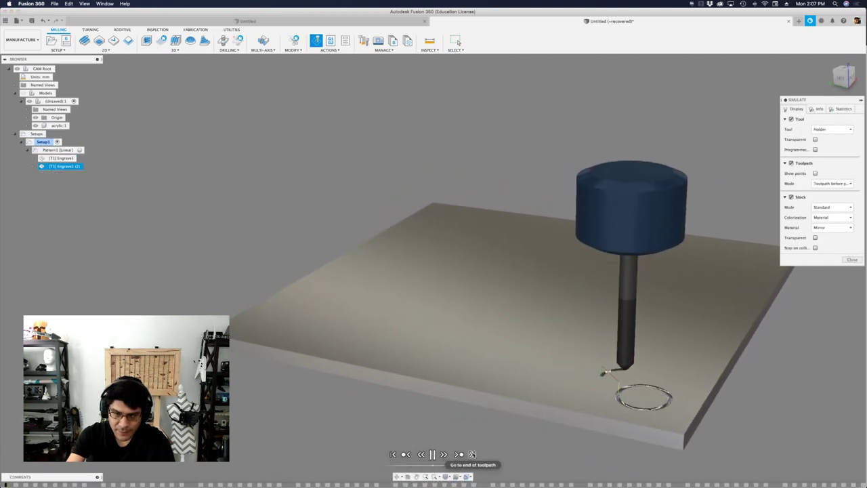
click(472, 454)
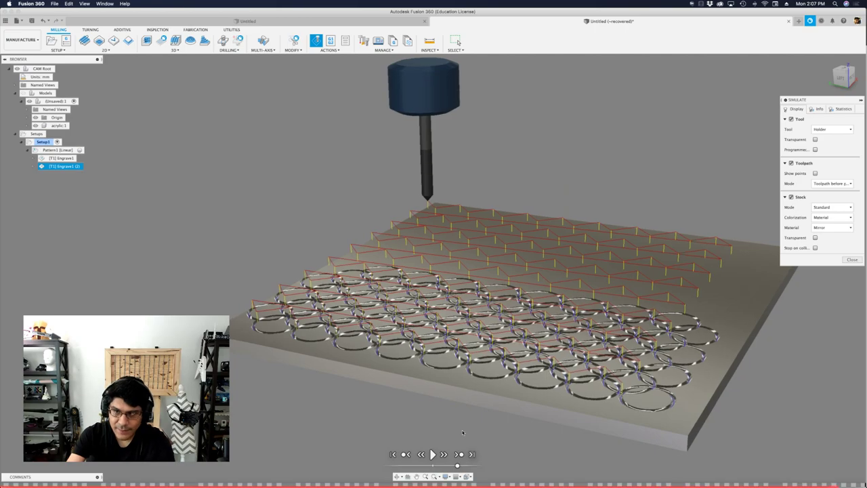
Examine the simulated circle engraving and the low retract moves from several angles, and close the simulation
shift+scroll(462, 432, down, 10)
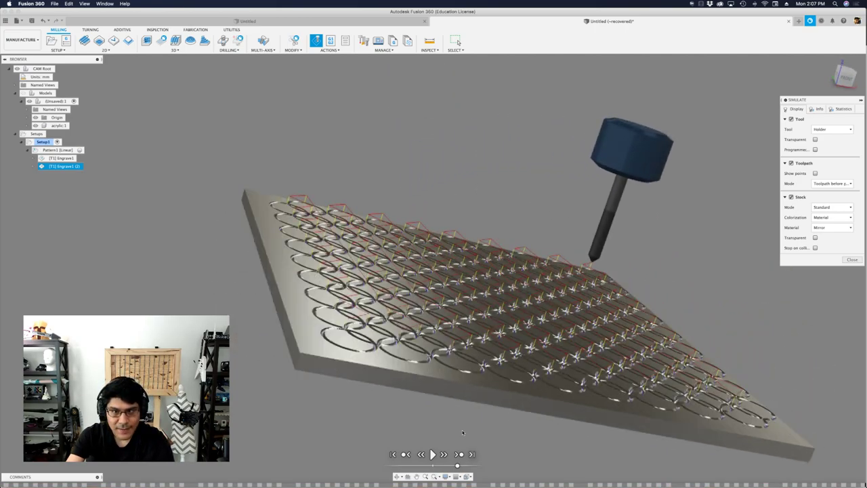
shift+scroll(463, 432, down, 10)
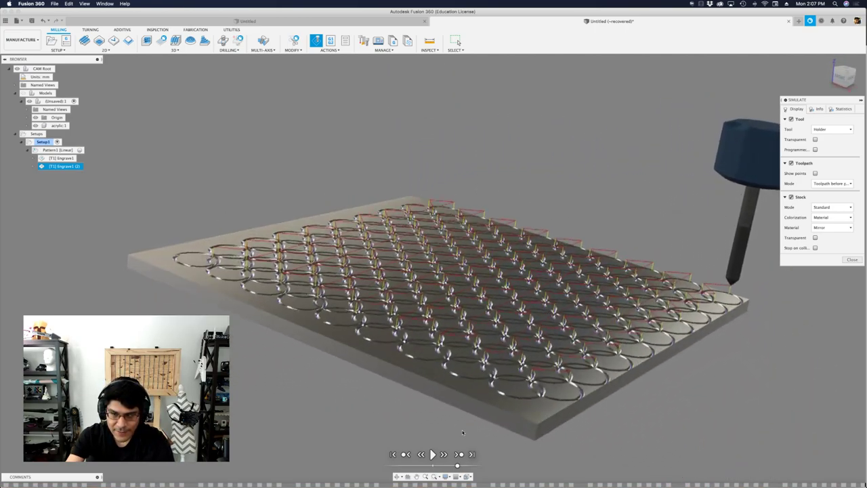
shift+scroll(463, 433, left, 5)
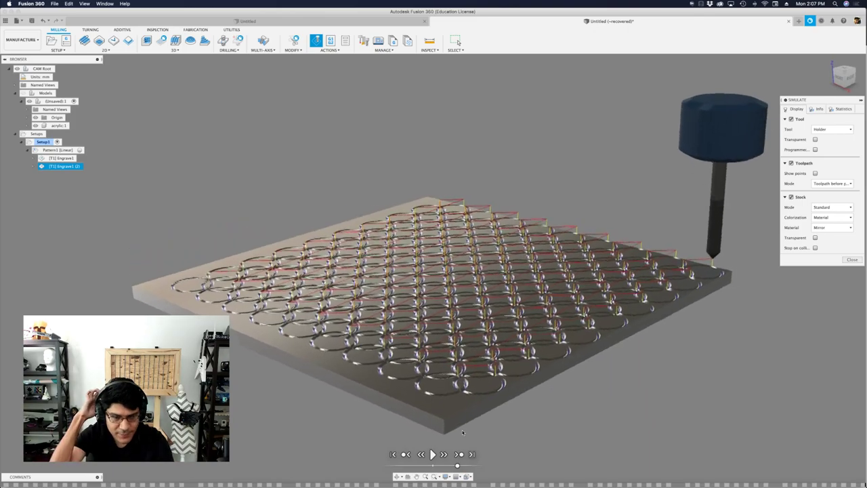
shift+scroll(462, 432, right, 10)
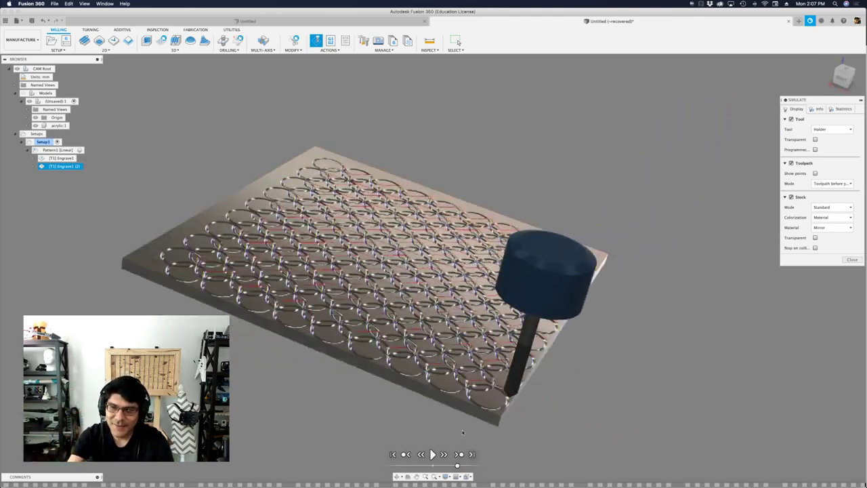
shift+scroll(460, 411, up, 8)
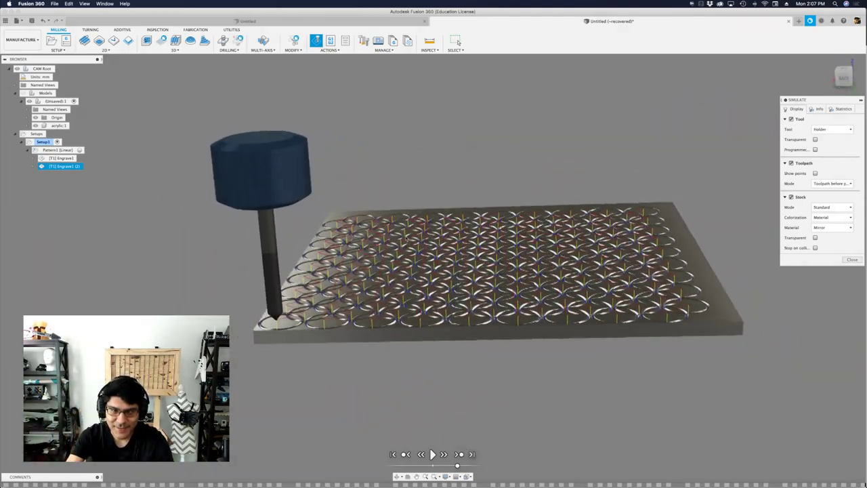
scroll(360, 278, up, 2)
shift+scroll(359, 277, up, 5)
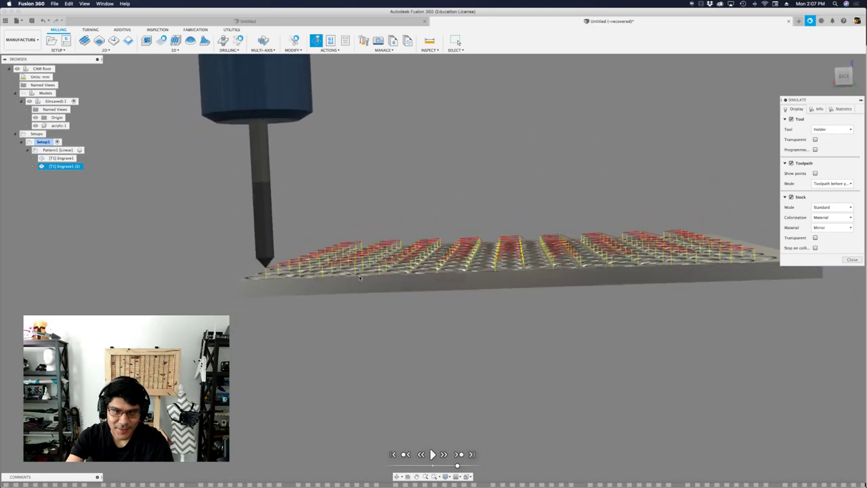
shift+scroll(360, 277, down, 5)
scroll(357, 277, down, 3)
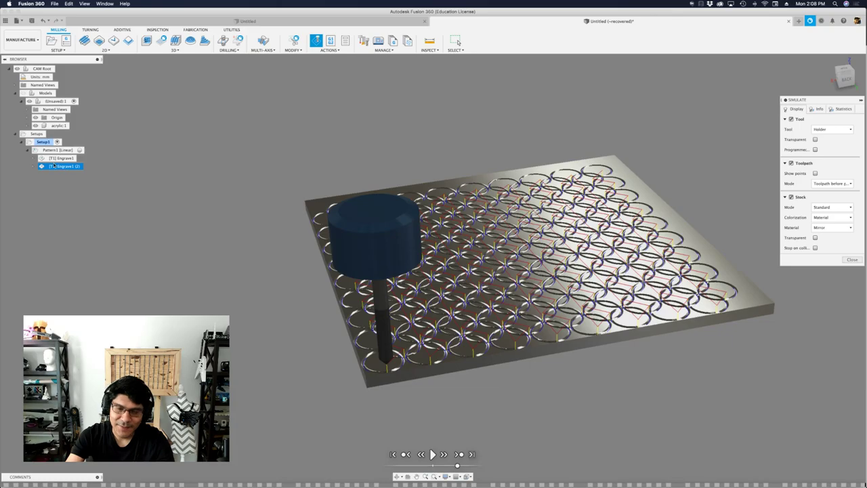
shift+scroll(234, 234, down, 2)
shift+scroll(234, 234, up, 5)
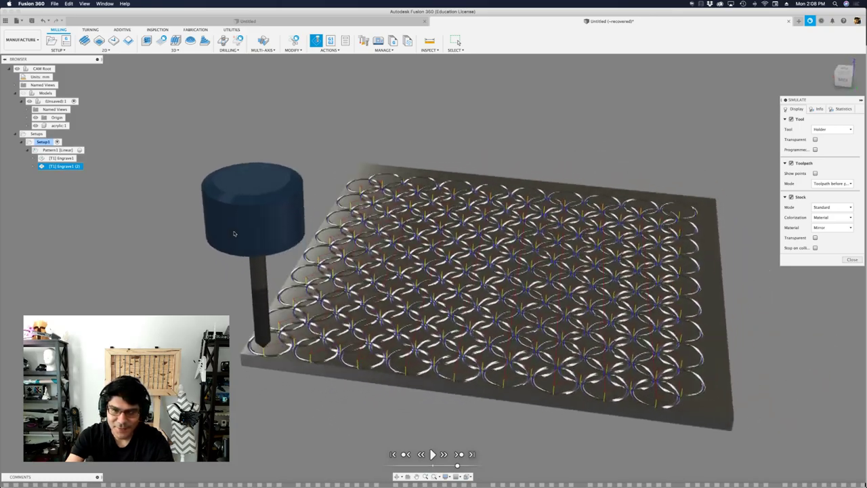
shift+scroll(234, 233, left, 5)
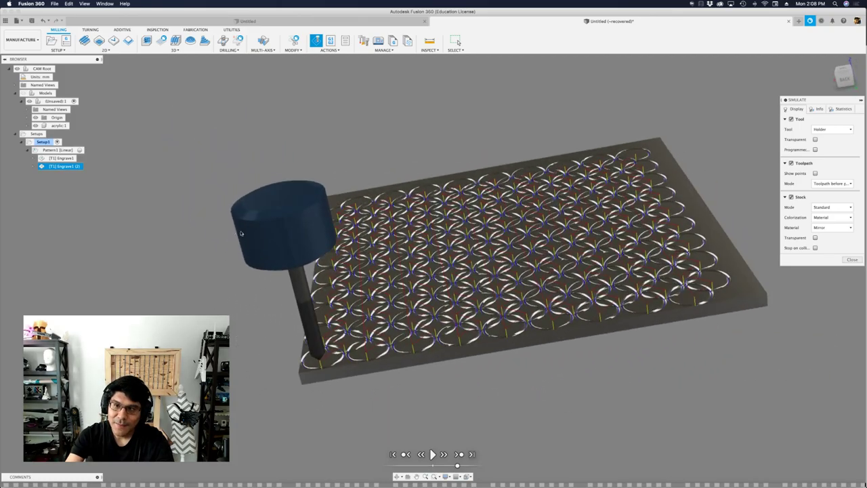
shift+scroll(285, 233, left, 5)
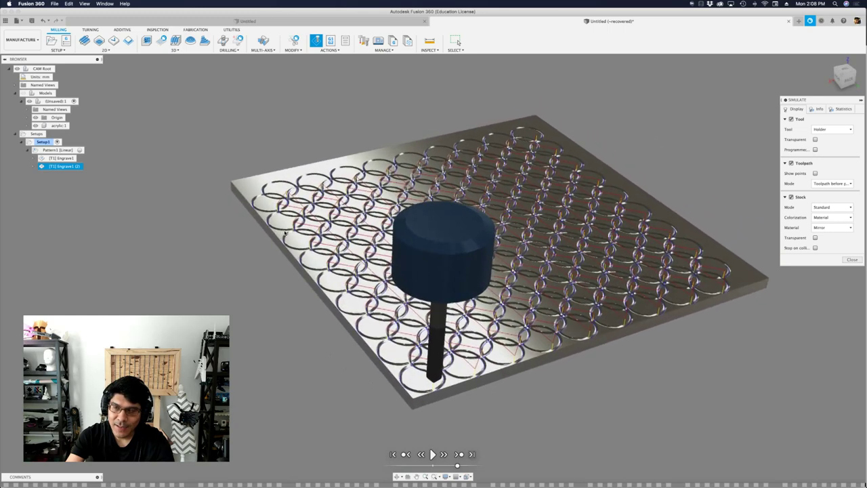
click(852, 260)
key(super+Tab)
key(super+Tab)
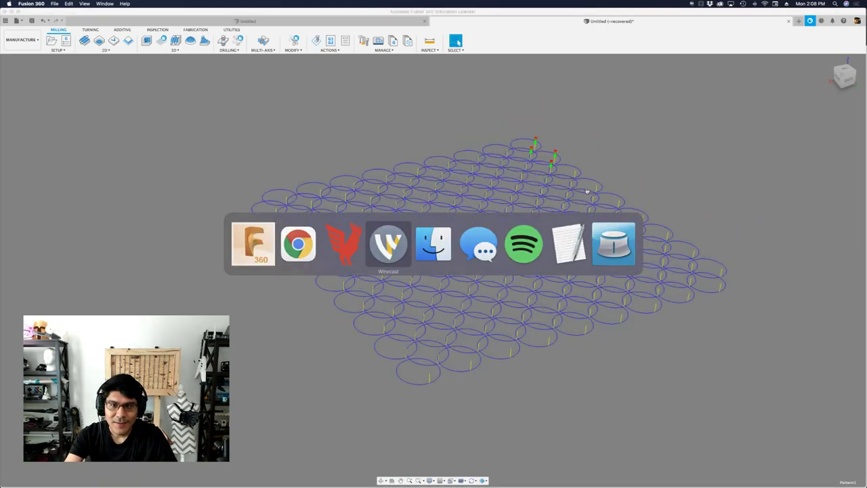
click(353, 279)
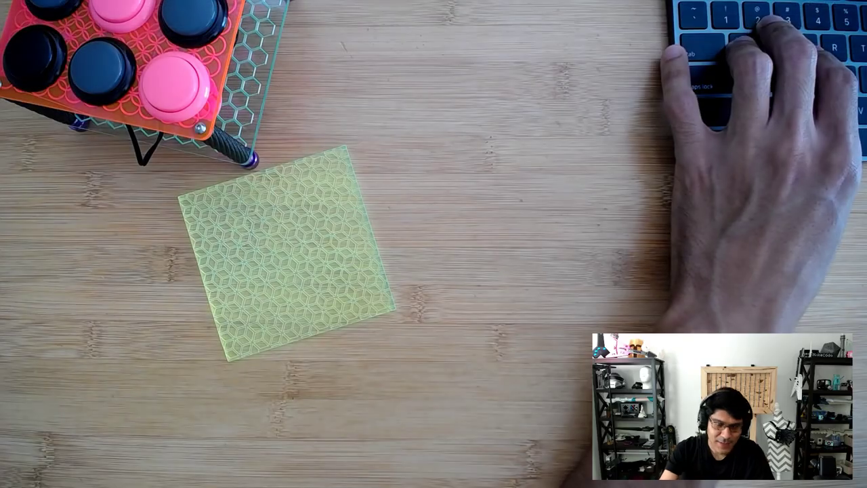